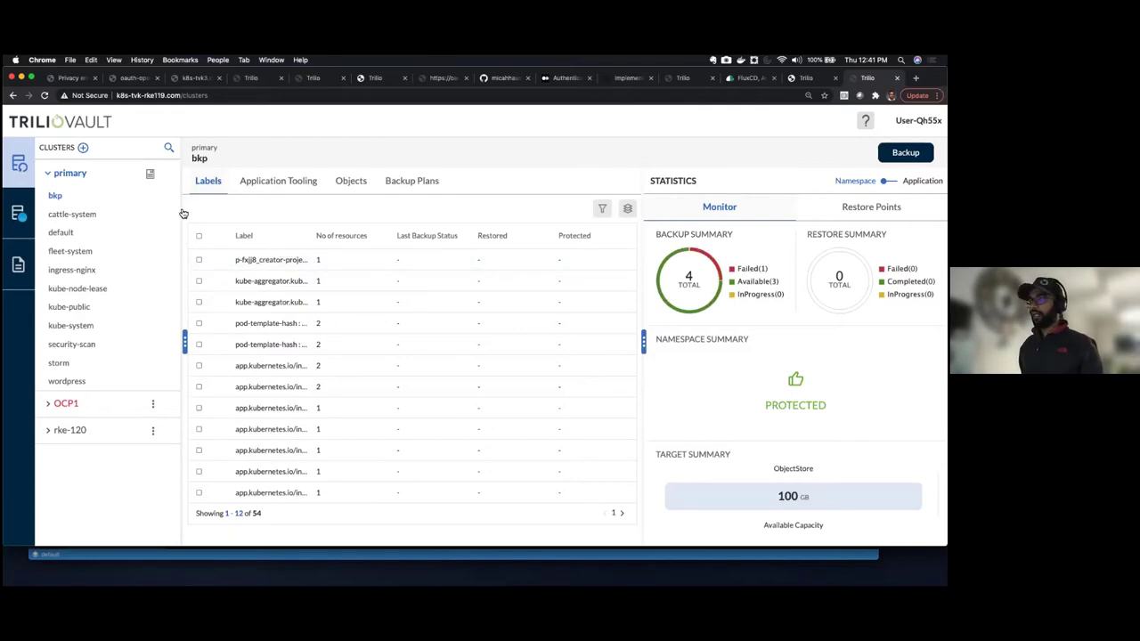
# - Expand the rke-120 cluster and open its default namespace
pyautogui.click(47, 172)
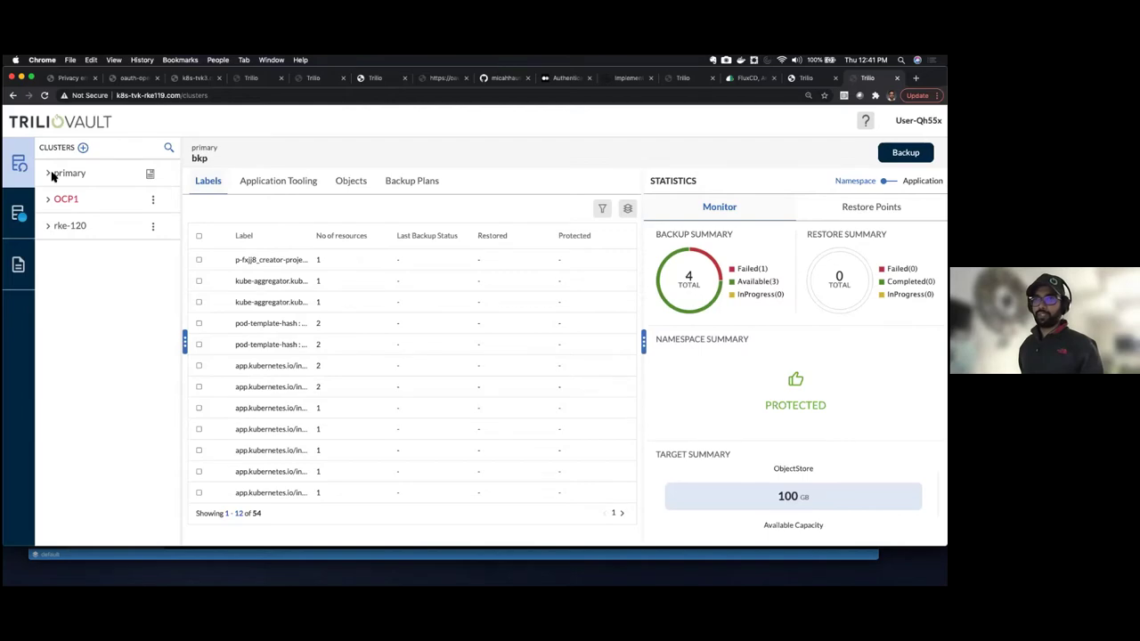
pyautogui.click(55, 174)
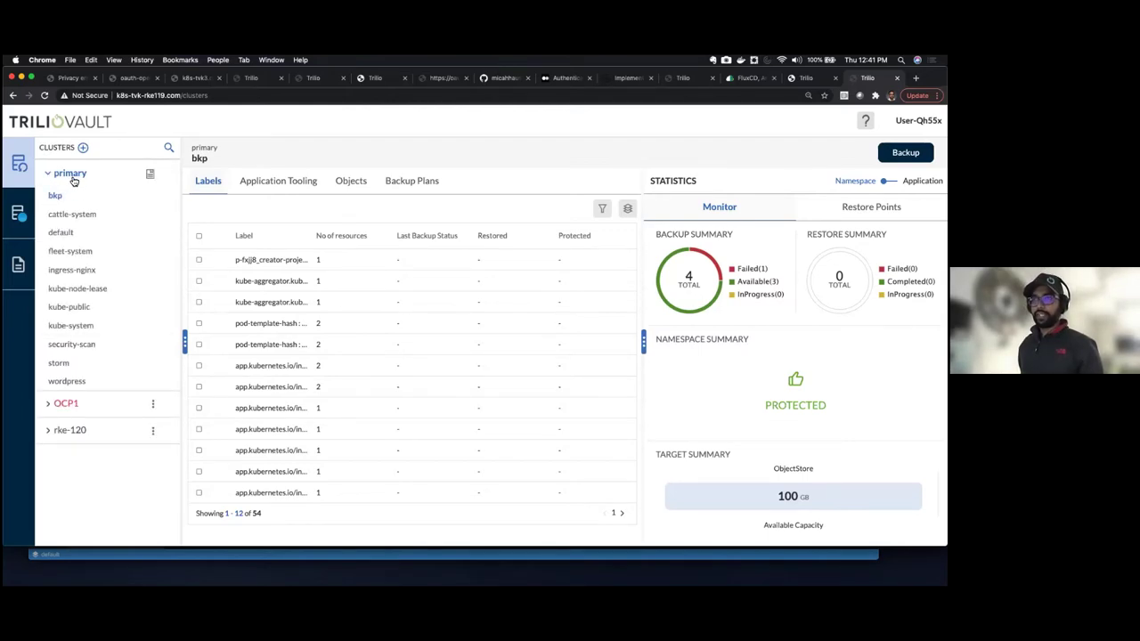
pyautogui.click(51, 431)
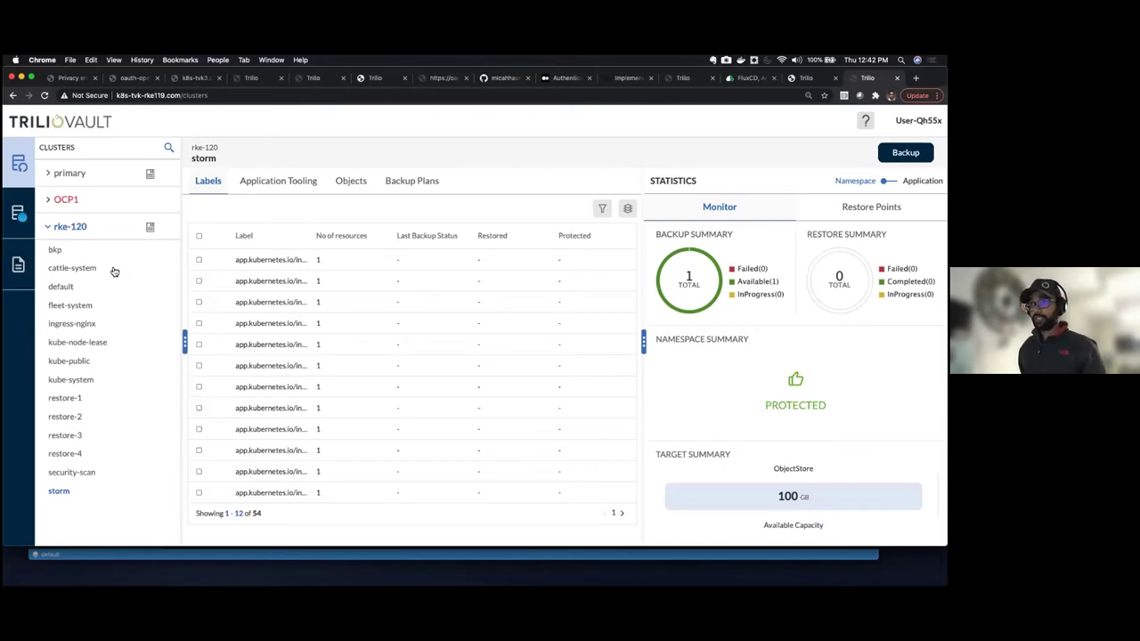
pyautogui.click(63, 286)
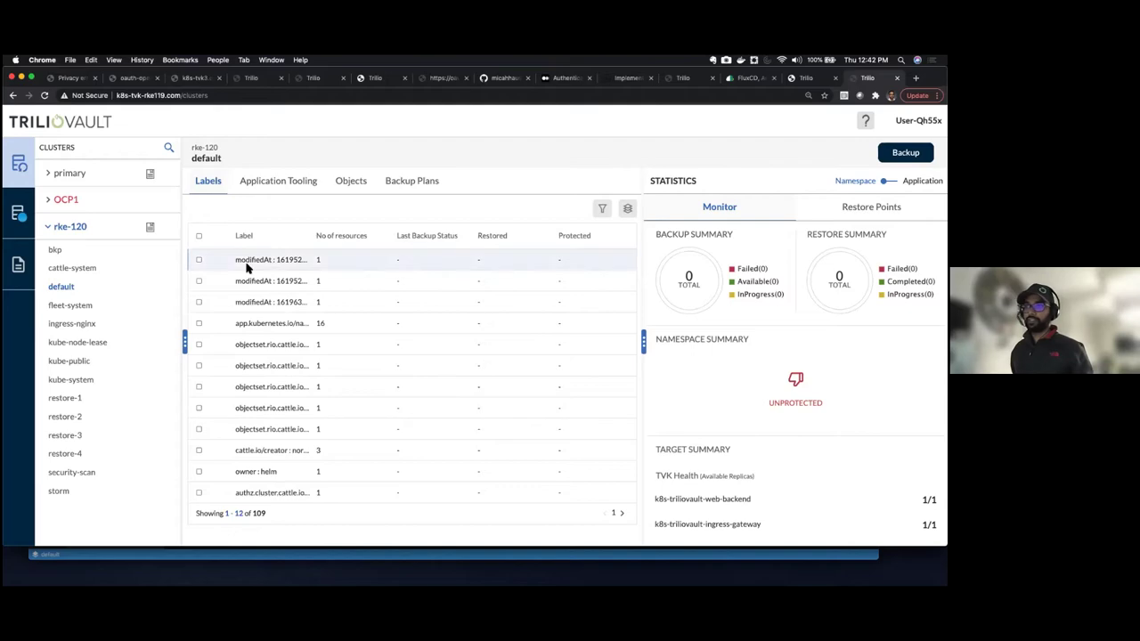
# - Filter the default namespace's labels to those where persistent volumes exist, and select the tier : mysql label
pyautogui.click(602, 208)
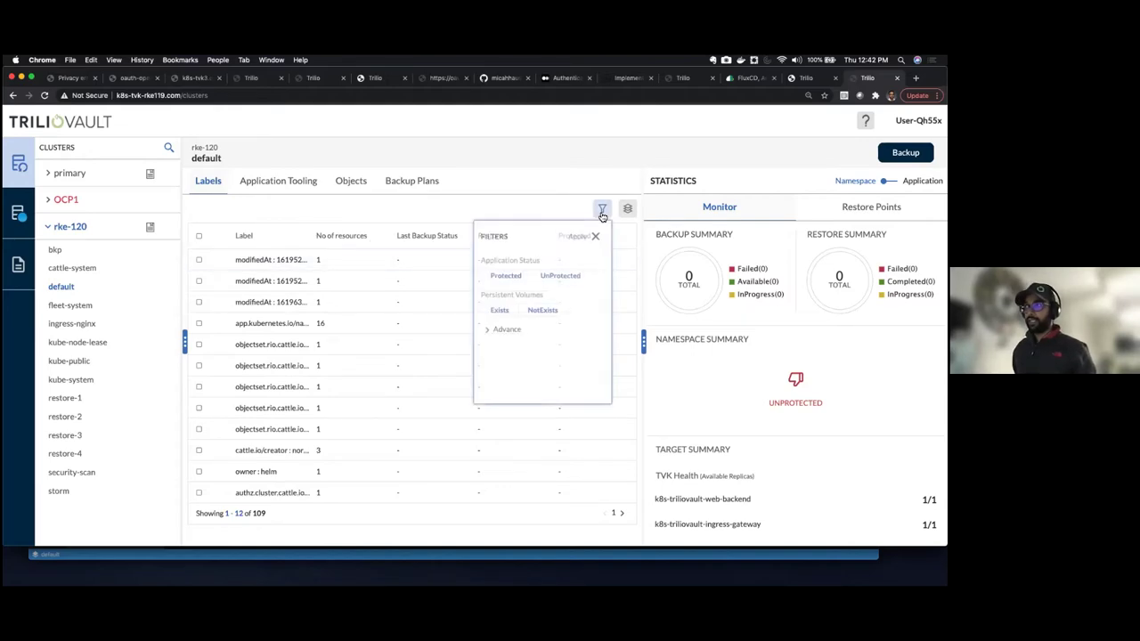
pyautogui.click(498, 311)
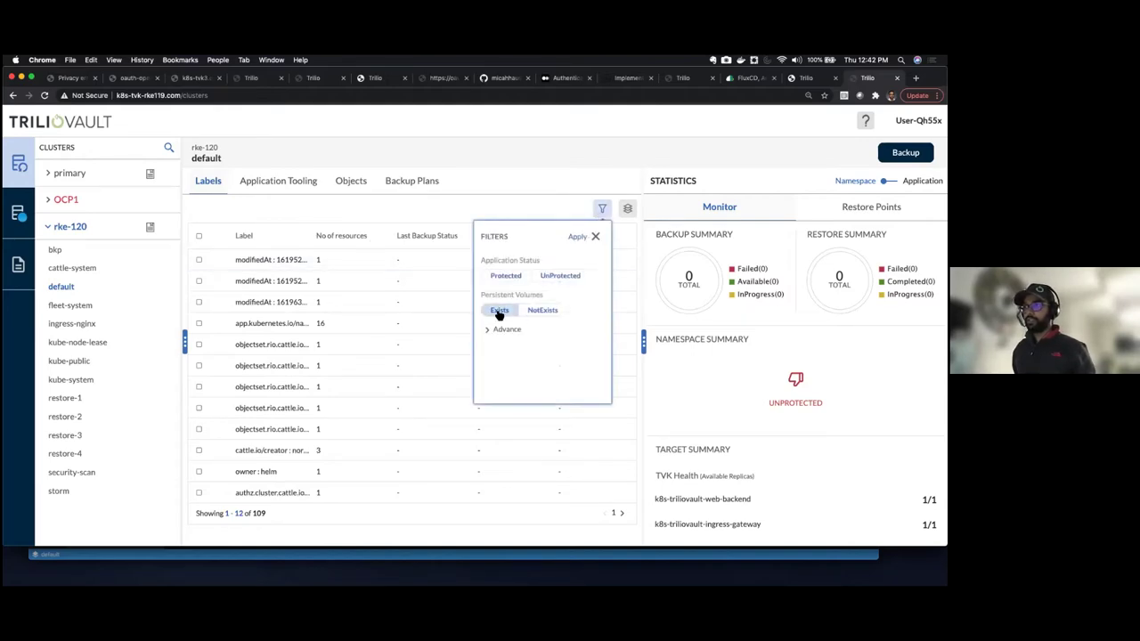
pyautogui.click(577, 237)
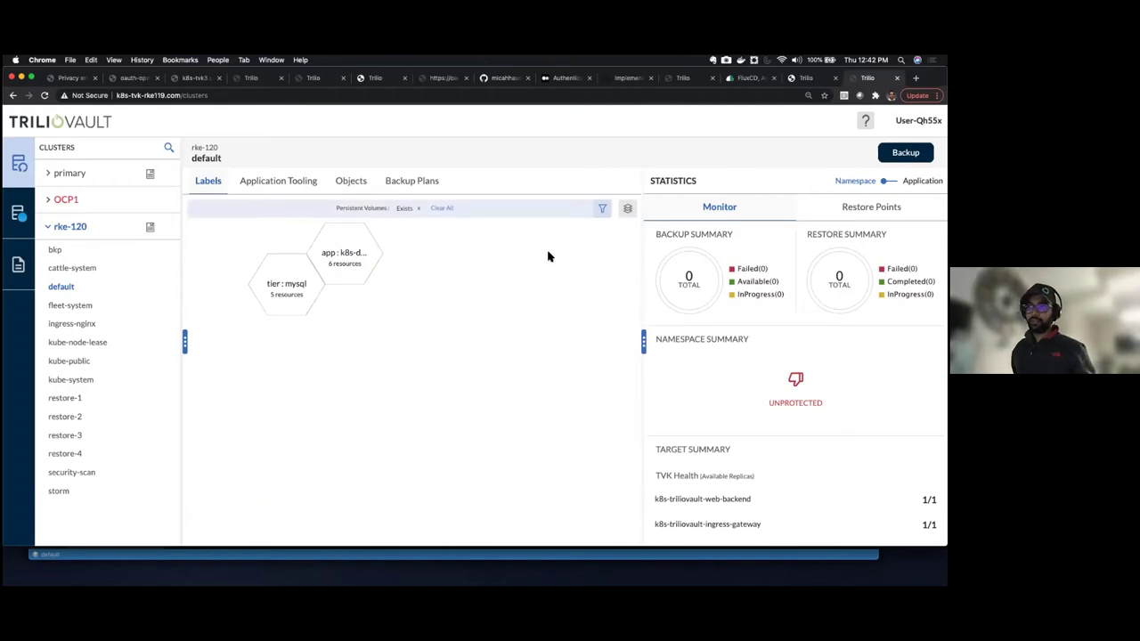
pyautogui.click(314, 286)
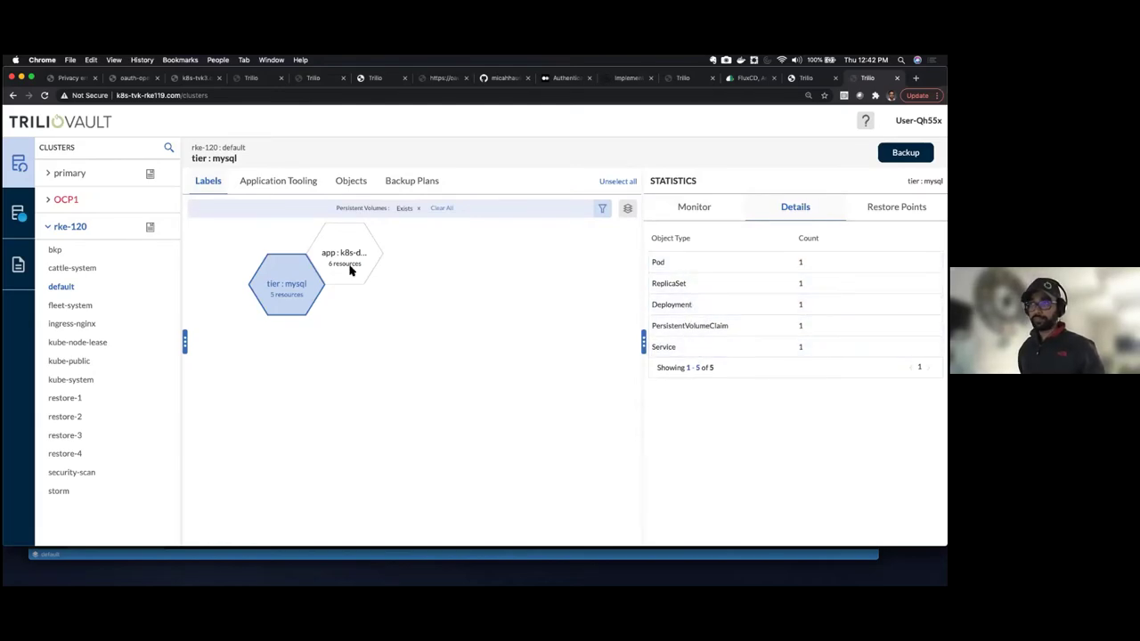
# - Add the aws-ebs Helm application to the selection and review the object types it contains
pyautogui.click(269, 182)
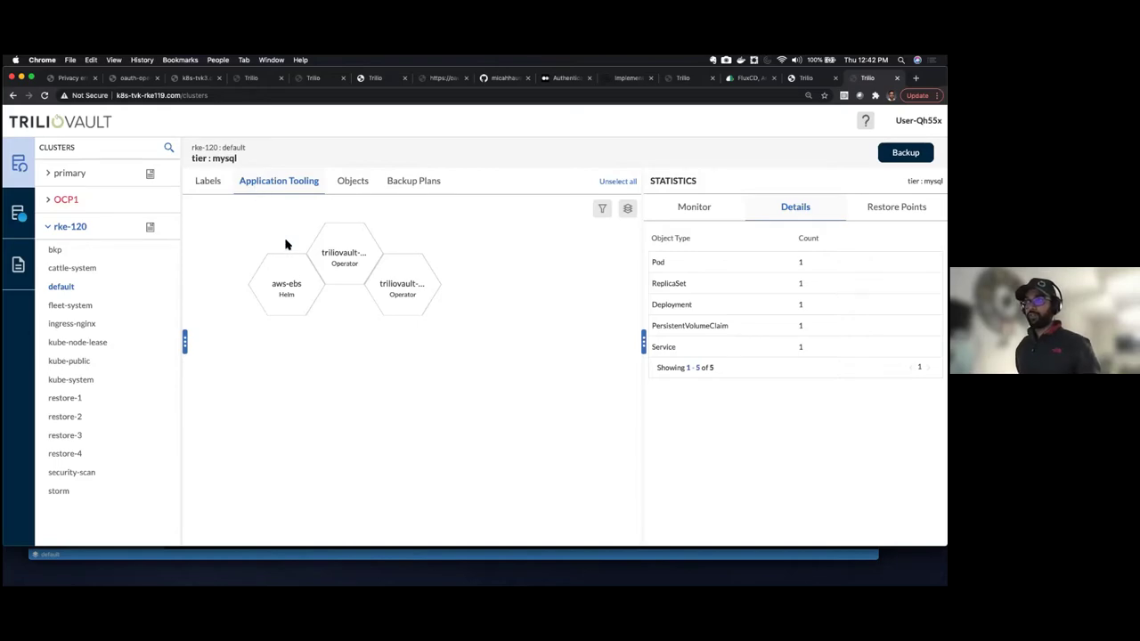
pyautogui.click(285, 272)
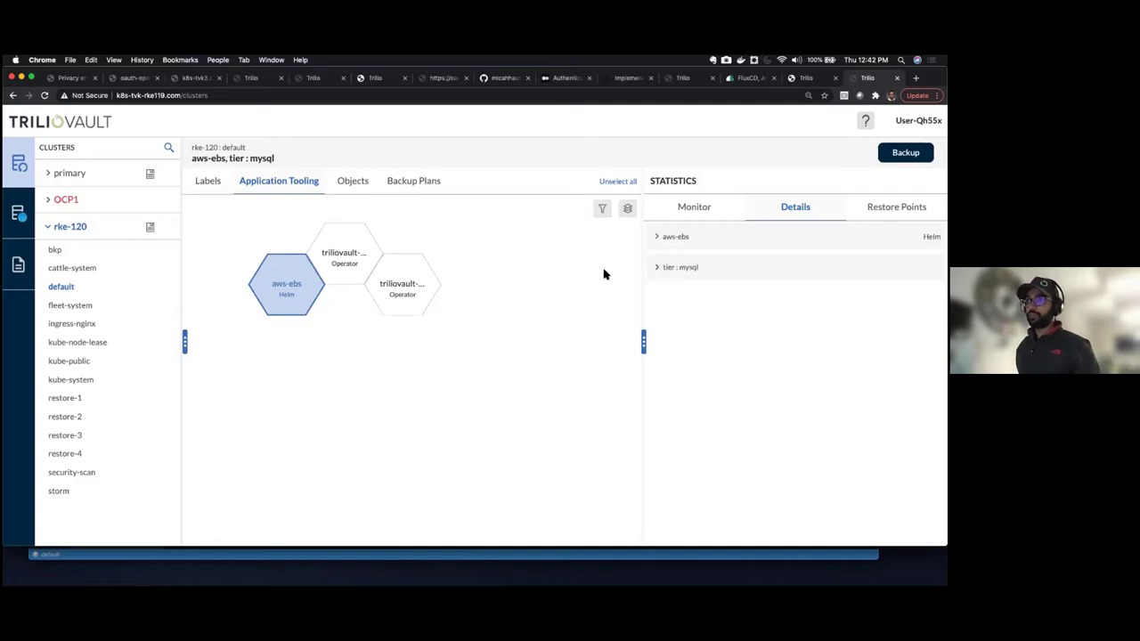
pyautogui.click(659, 237)
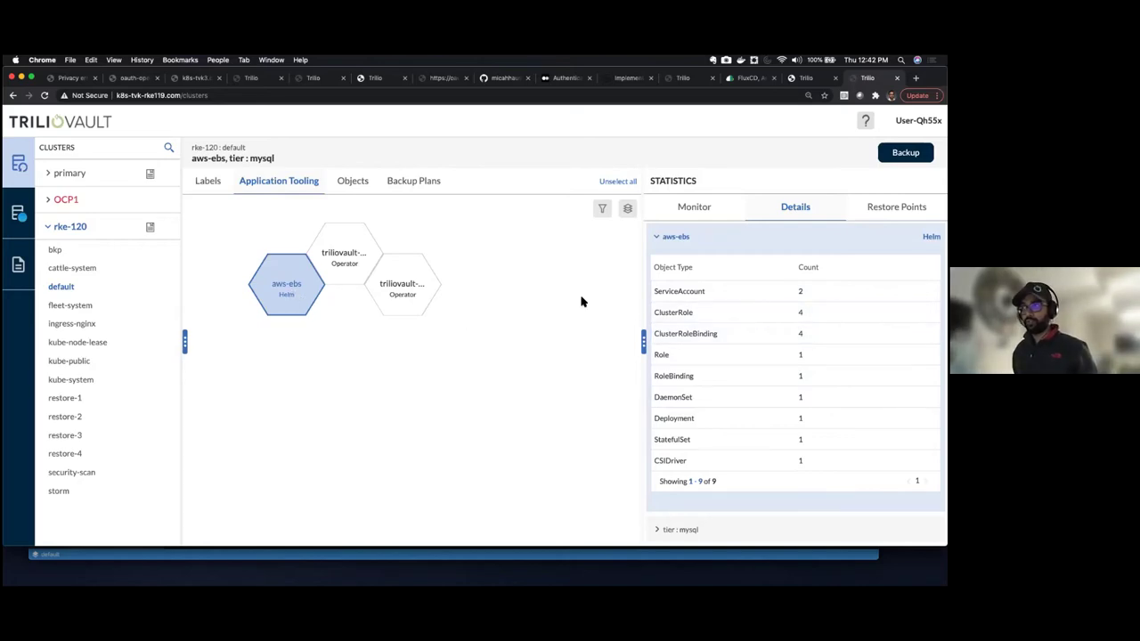
pyautogui.click(660, 239)
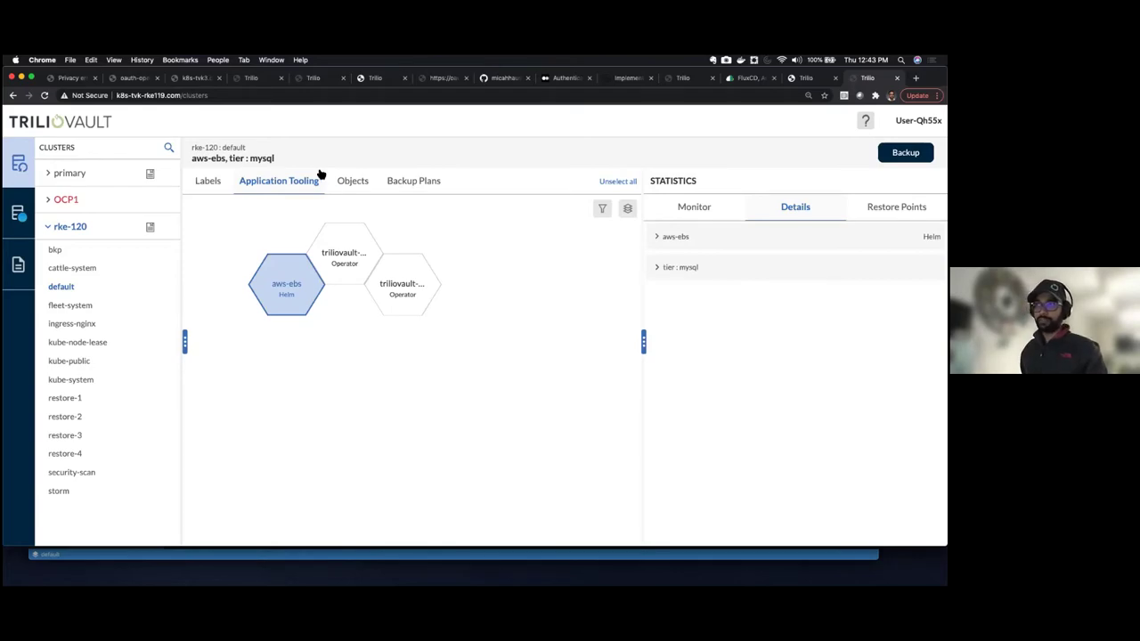
# - Filter the default namespace's objects by the Secret object type
pyautogui.click(347, 182)
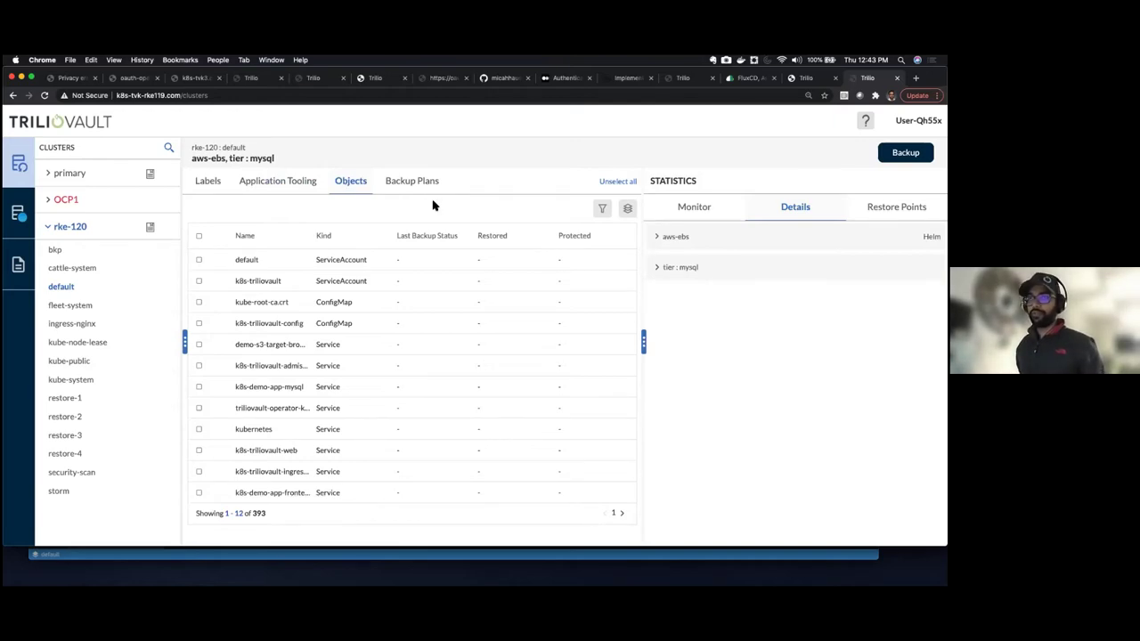
pyautogui.click(603, 209)
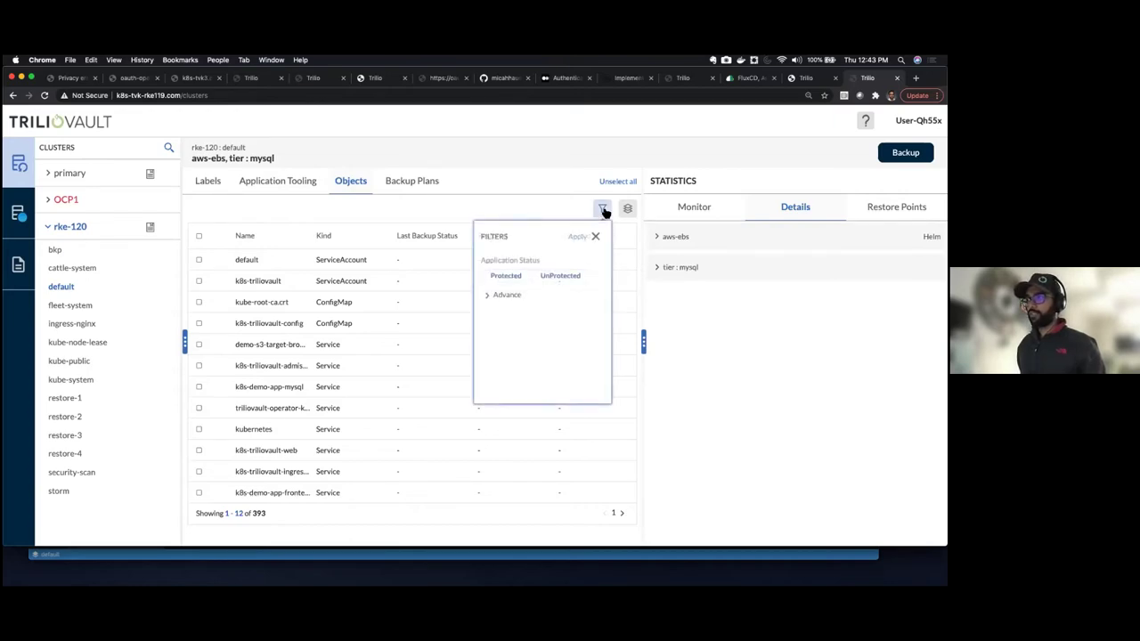
pyautogui.click(490, 296)
pyautogui.click(536, 320)
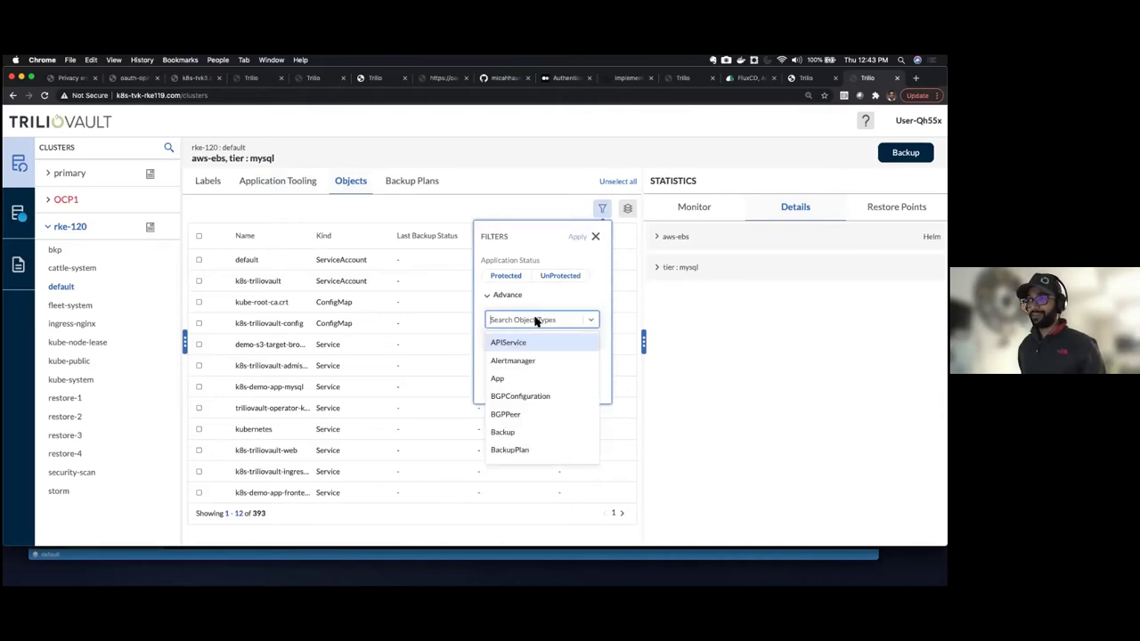
pyautogui.write('secre')
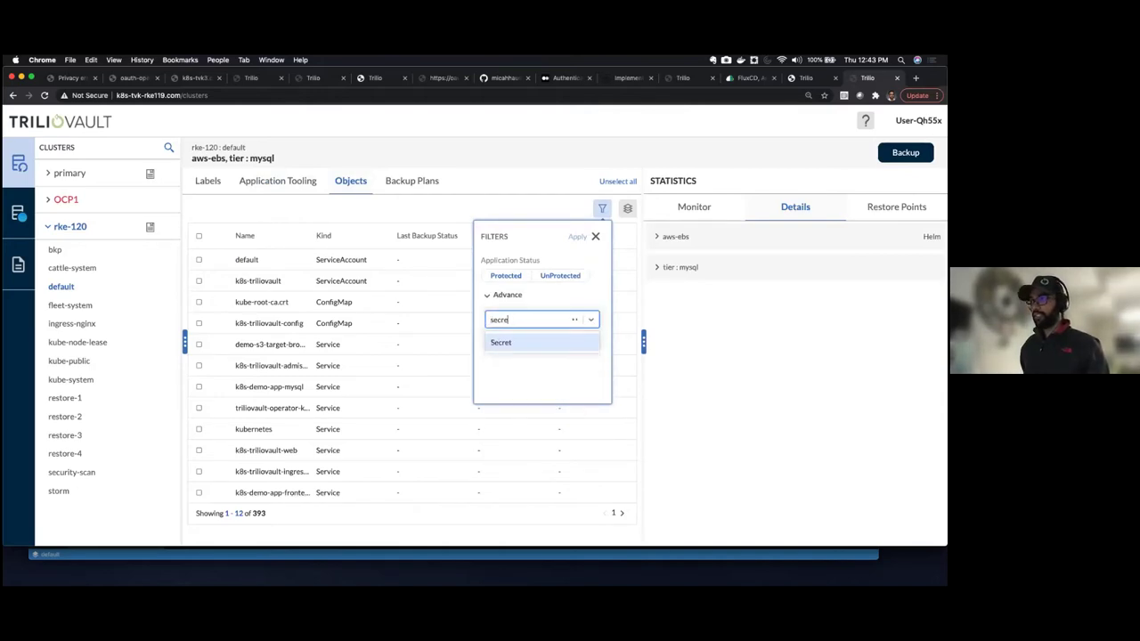
pyautogui.click(523, 342)
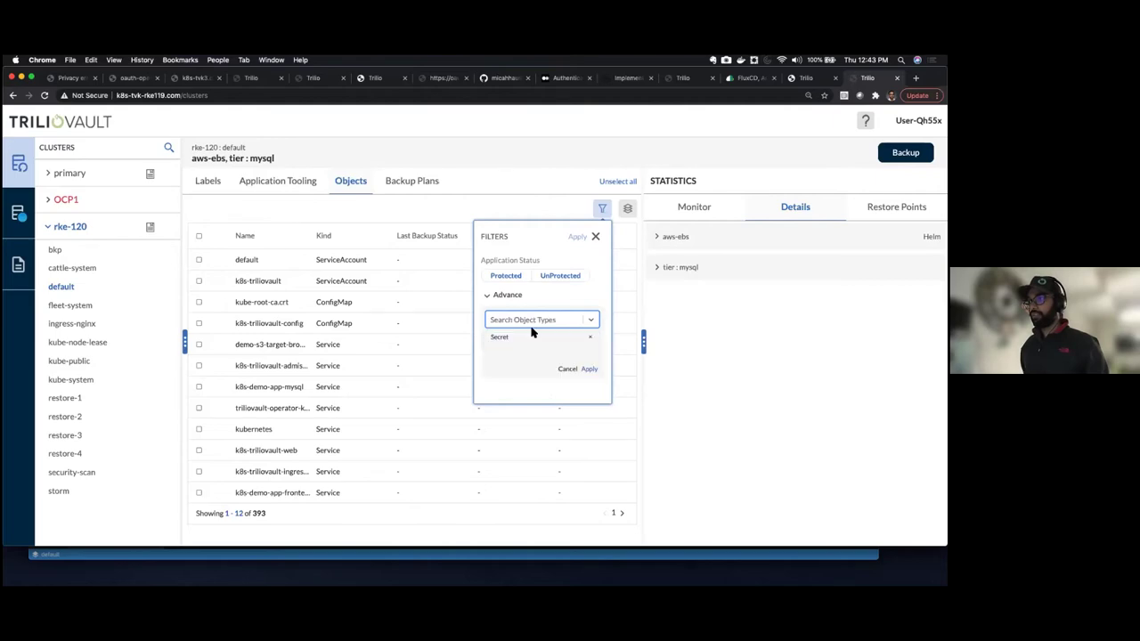
pyautogui.click(589, 369)
pyautogui.click(577, 236)
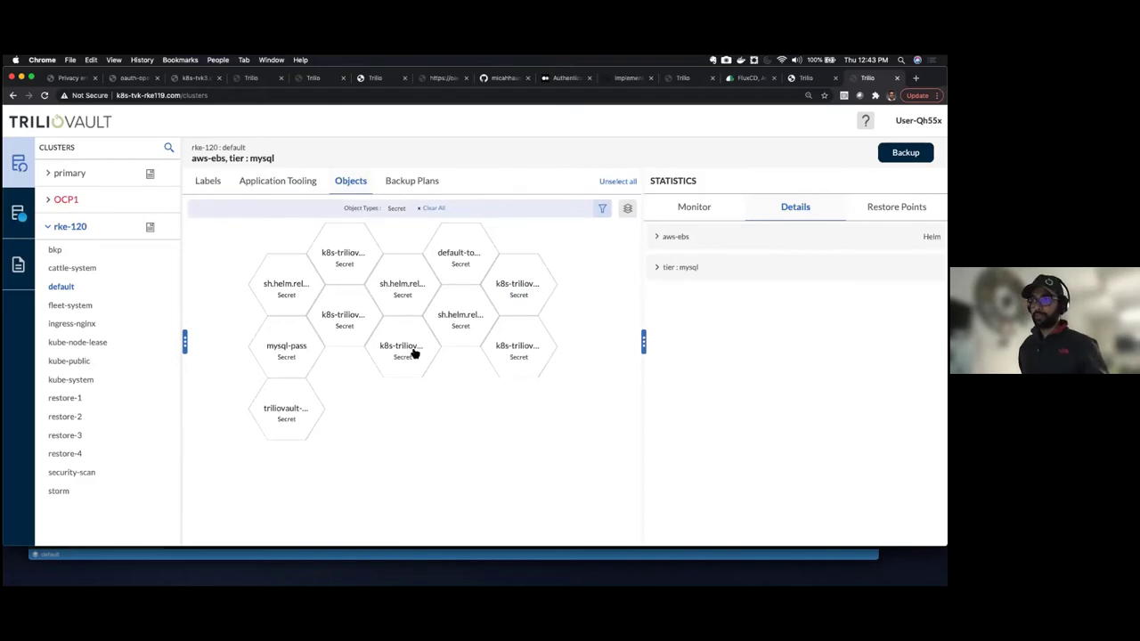
# - Add the mysql-pass secret to the selection and review the details of mysql-pass and aws-ebs
pyautogui.click(293, 342)
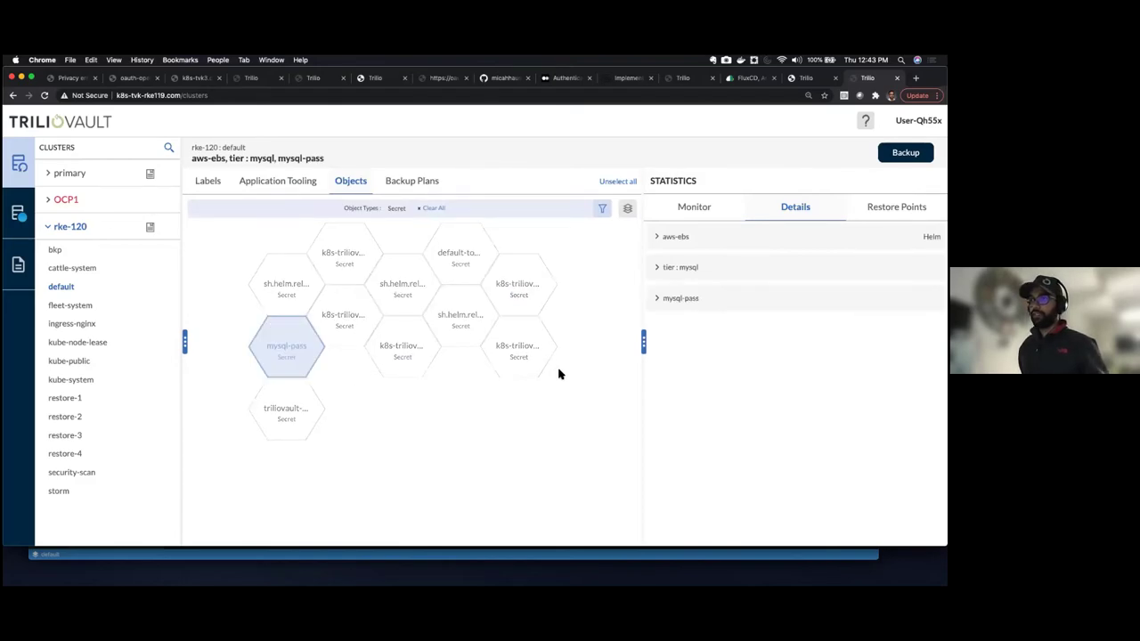
pyautogui.click(658, 298)
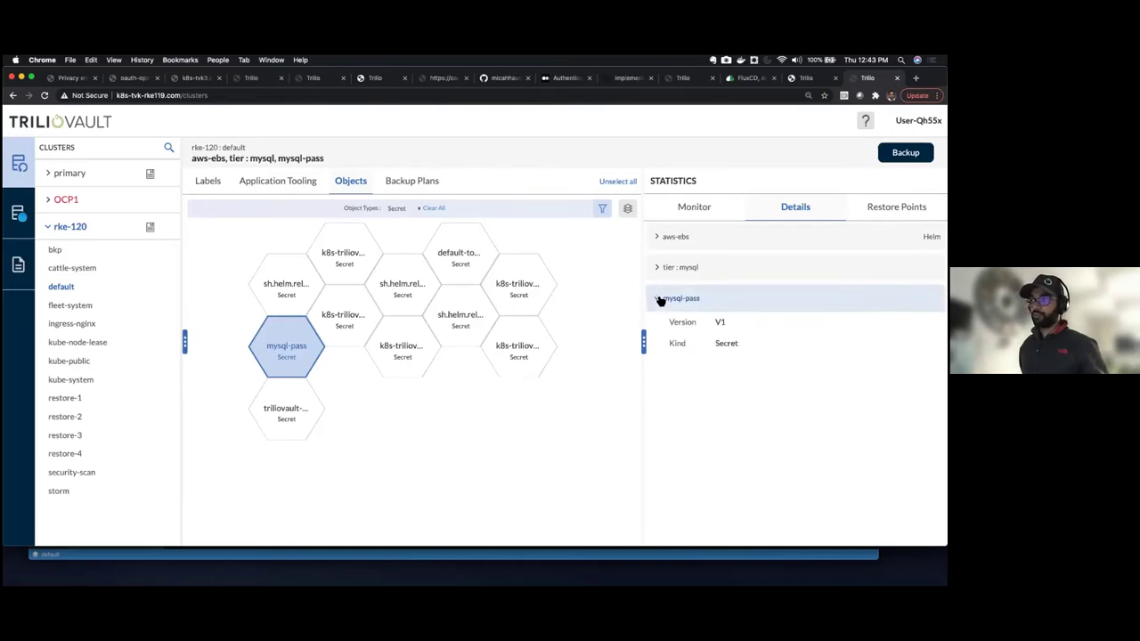
pyautogui.click(656, 300)
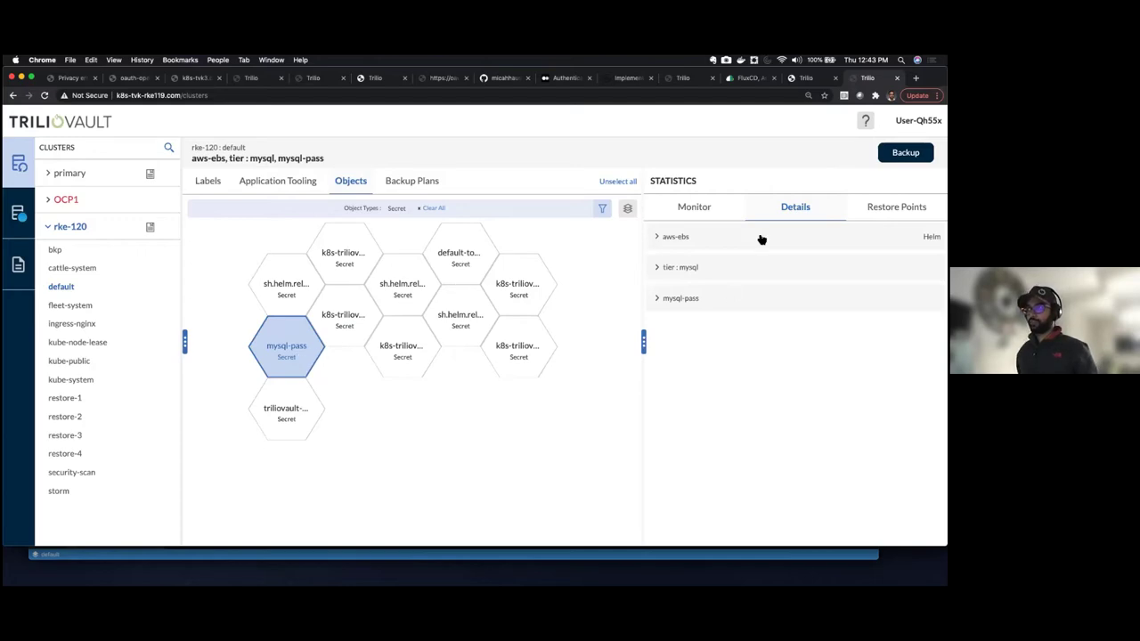
pyautogui.click(658, 238)
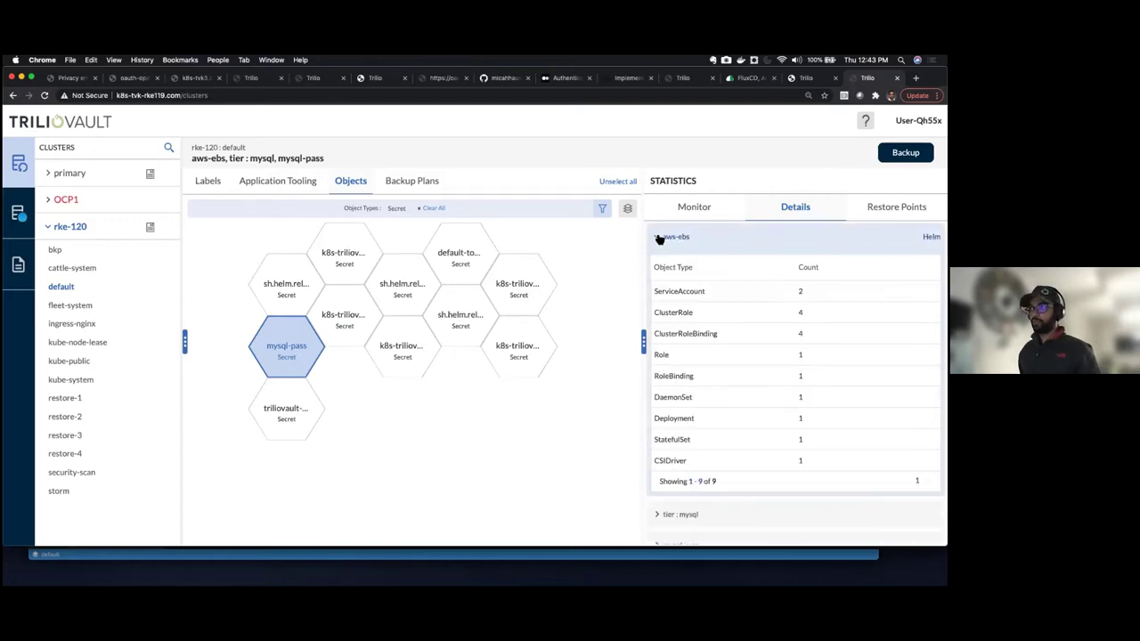
pyautogui.click(658, 238)
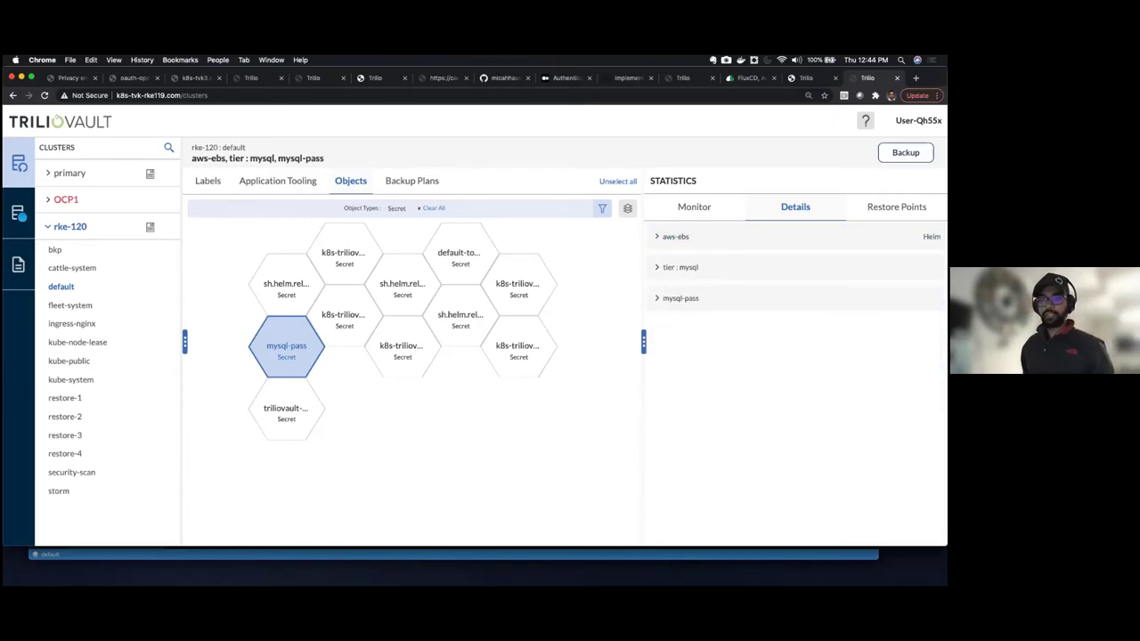
# - Open the new backup form for the selected items, cancel it and clear the whole selection
pyautogui.click(904, 152)
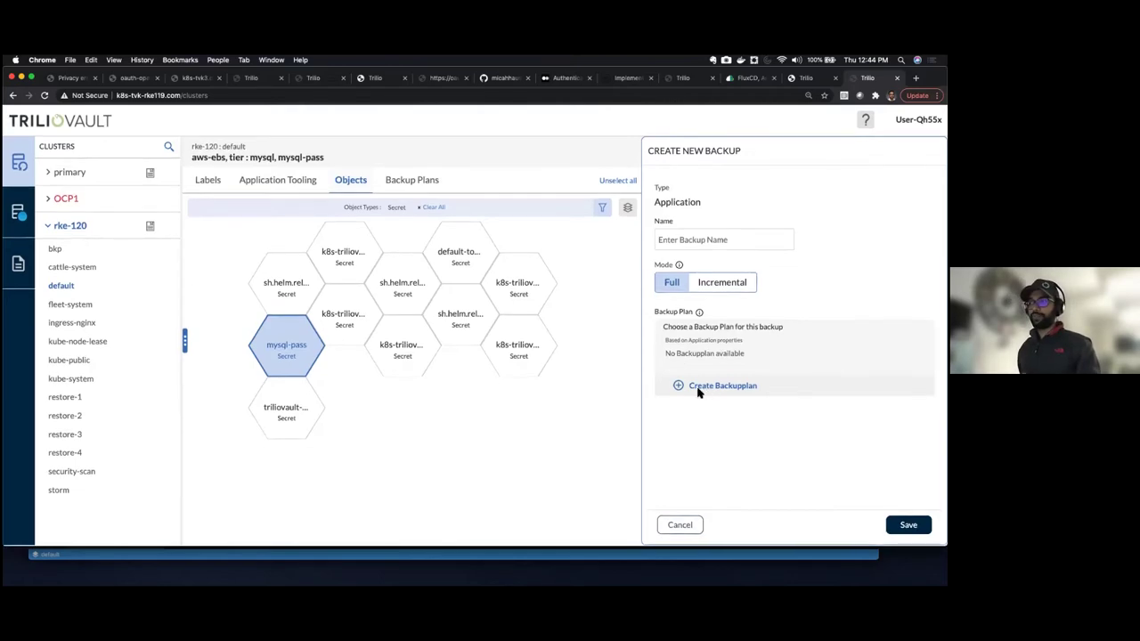
pyautogui.click(680, 525)
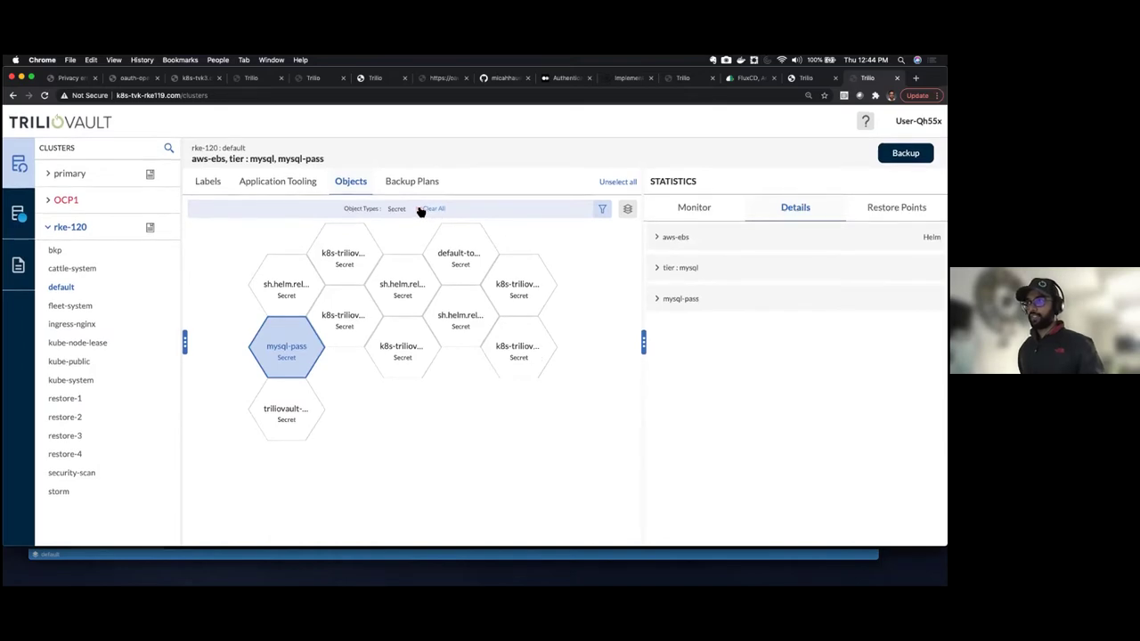
pyautogui.click(631, 182)
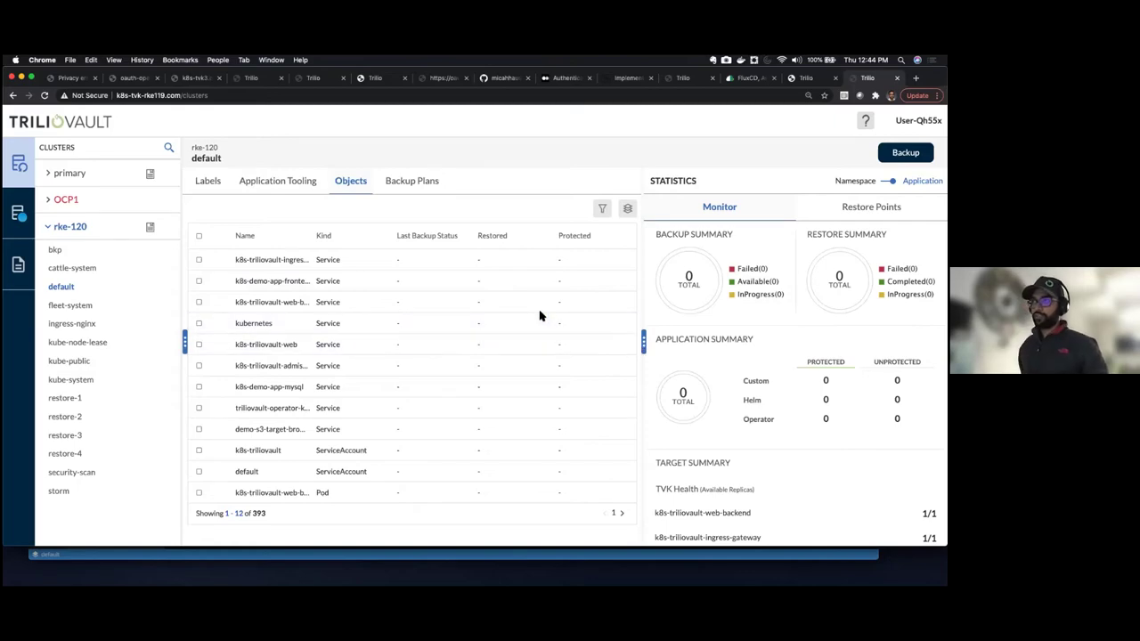
# - Look at the backup plans of the default, bkp and storm namespaces in the rke-120 cluster
pyautogui.click(414, 183)
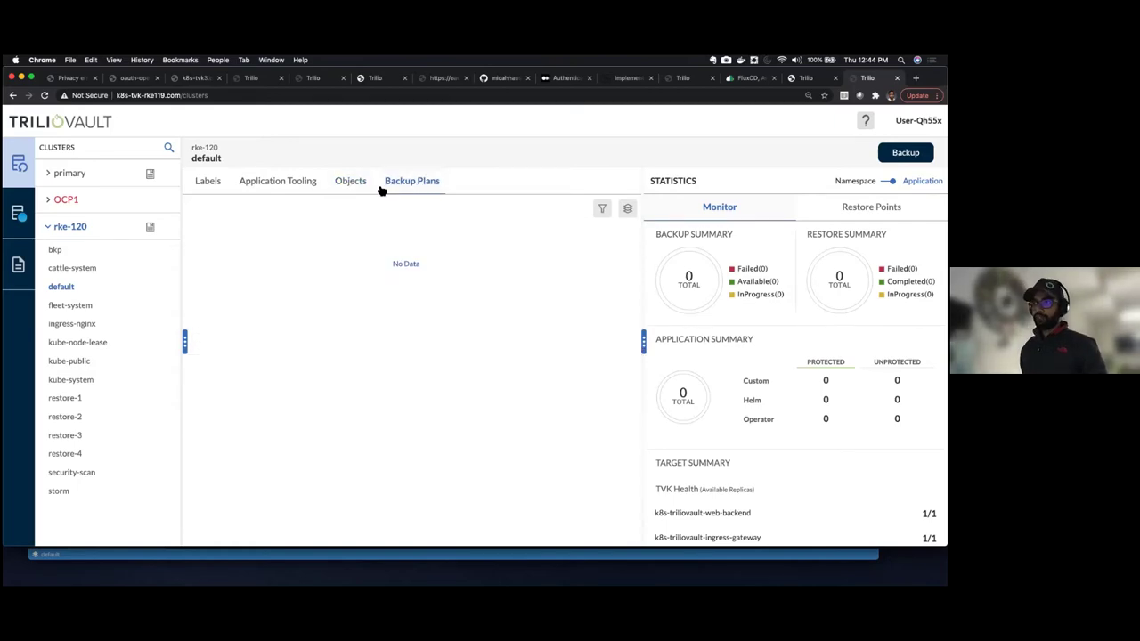
pyautogui.click(54, 250)
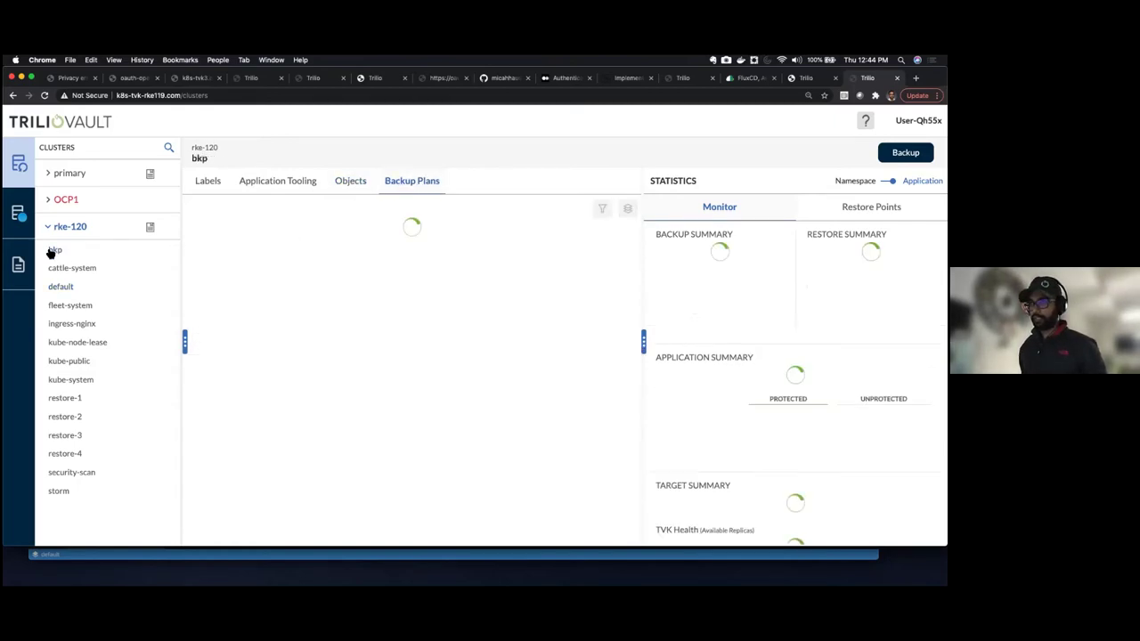
pyautogui.click(59, 491)
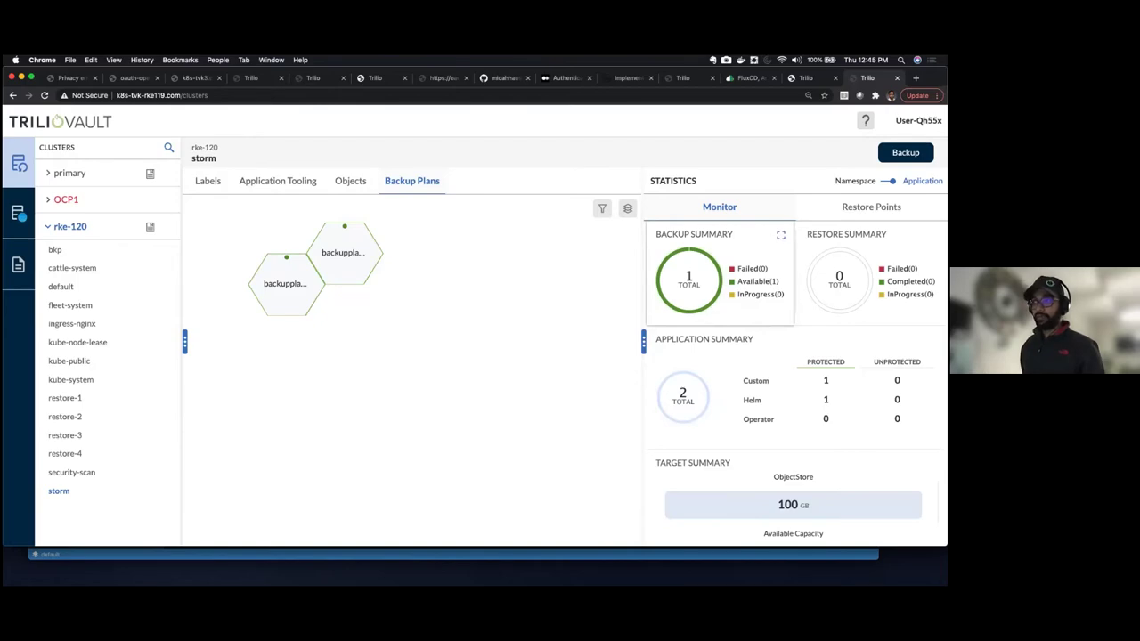
# - Open the storm namespace's backup overview and set the time range to 1 month
pyautogui.click(771, 241)
pyautogui.click(851, 152)
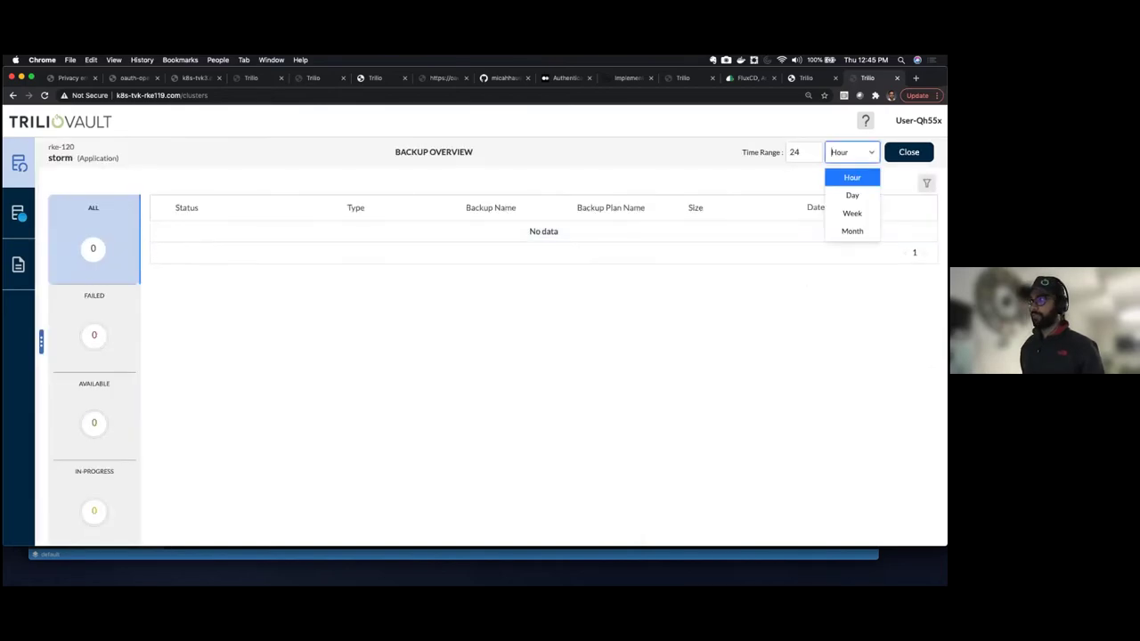
pyautogui.click(852, 230)
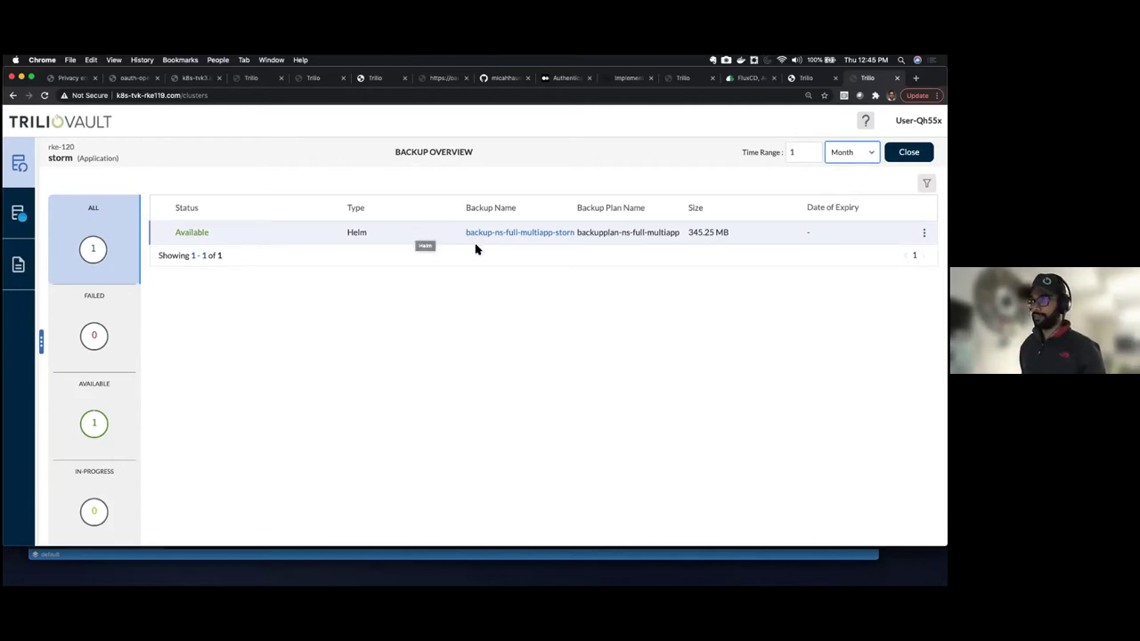
# - View the details of the backup-ns-full-multiapp-storm backup, checking the MetaSnapshot status log and the backup plan summary
pyautogui.click(923, 231)
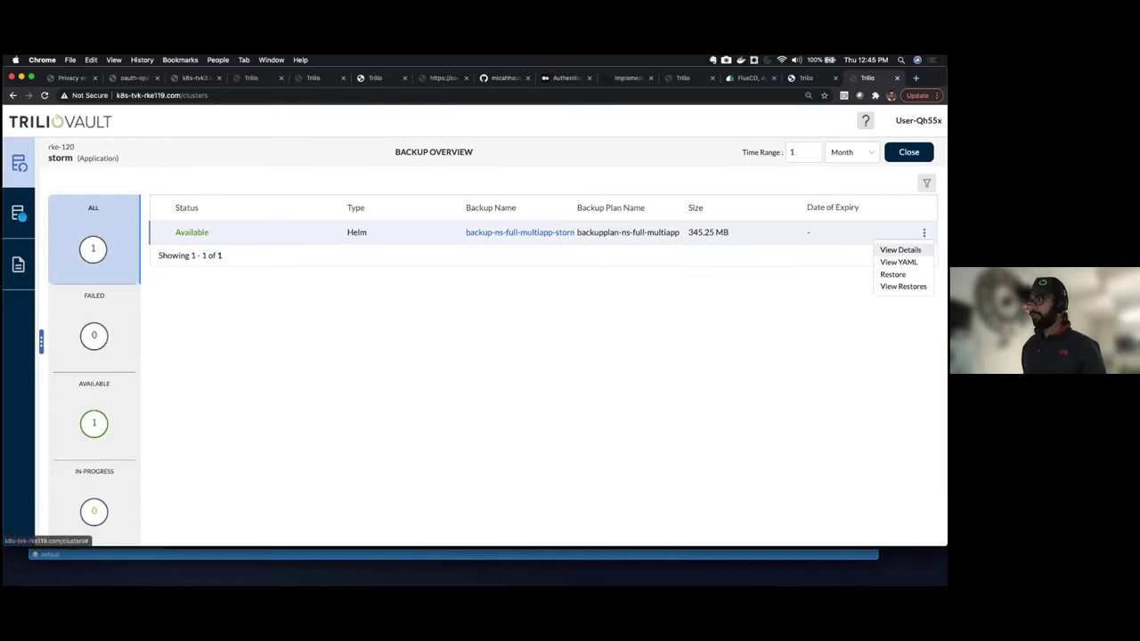
pyautogui.click(901, 248)
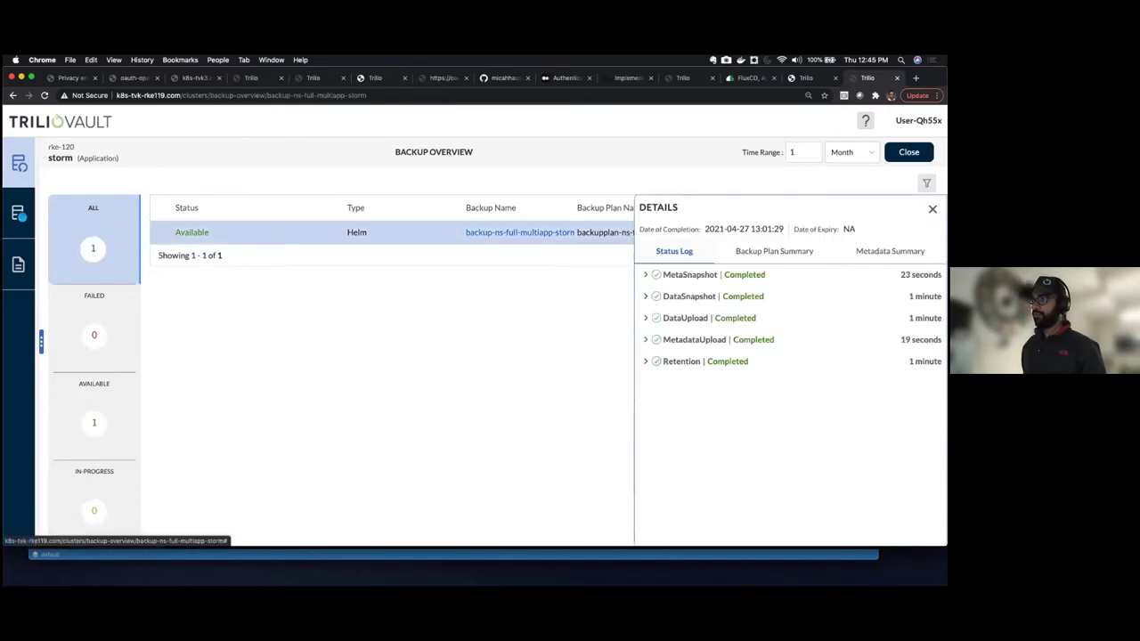
pyautogui.click(645, 274)
pyautogui.click(646, 274)
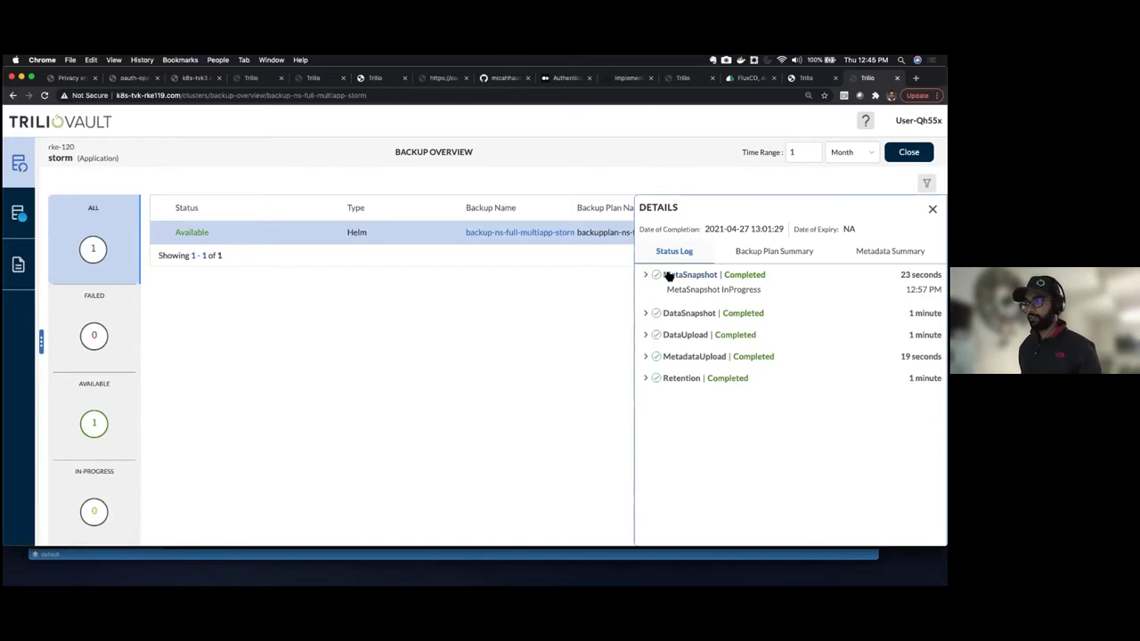
pyautogui.click(752, 255)
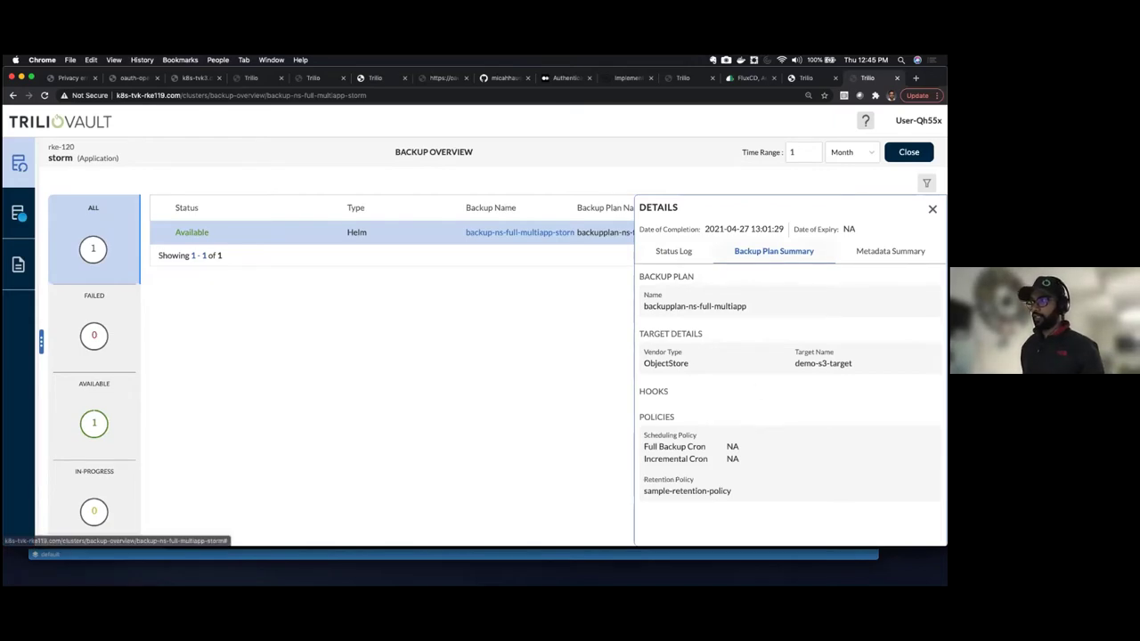
# - Review the backup's metadata summary and the metadata details of its PersistentVolumeClaim, and close the backup details
pyautogui.click(890, 251)
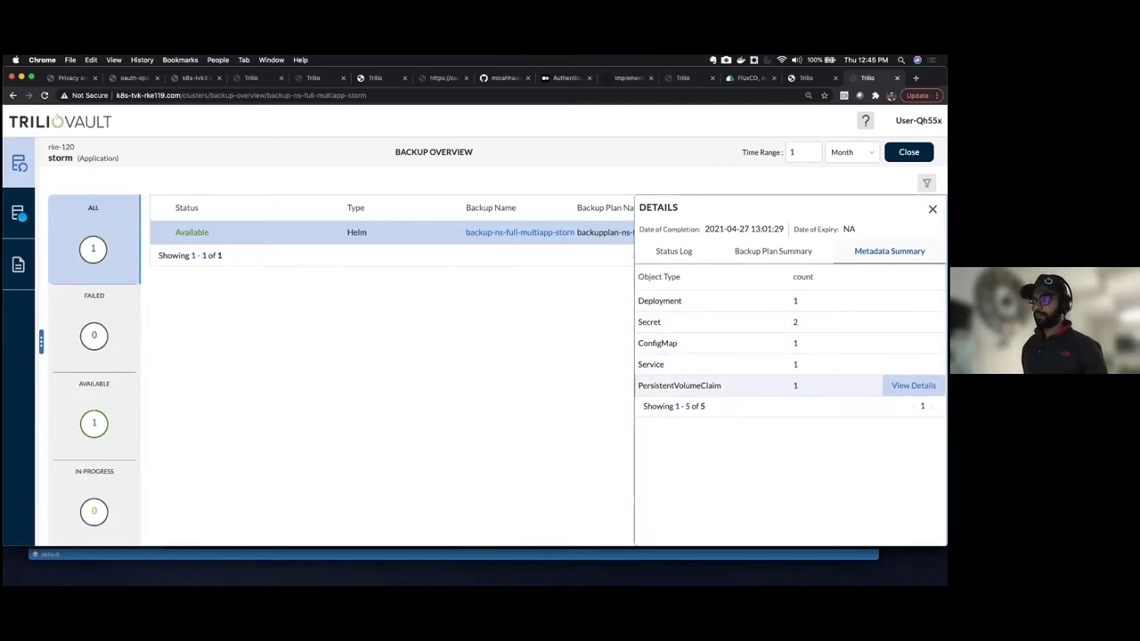
pyautogui.click(912, 385)
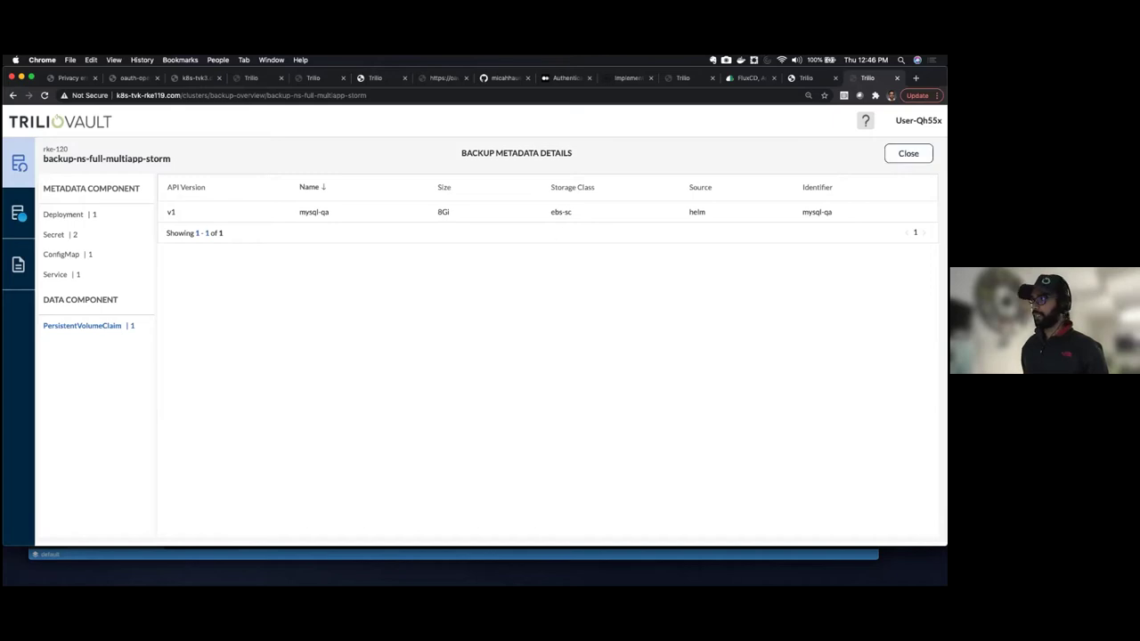
pyautogui.click(908, 153)
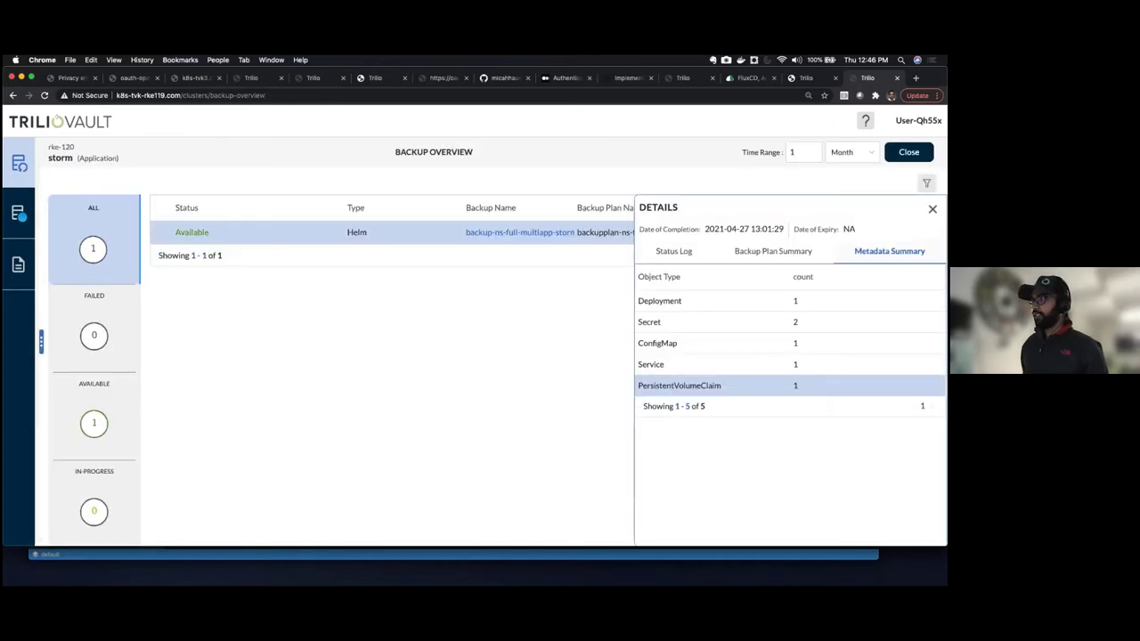
pyautogui.click(931, 208)
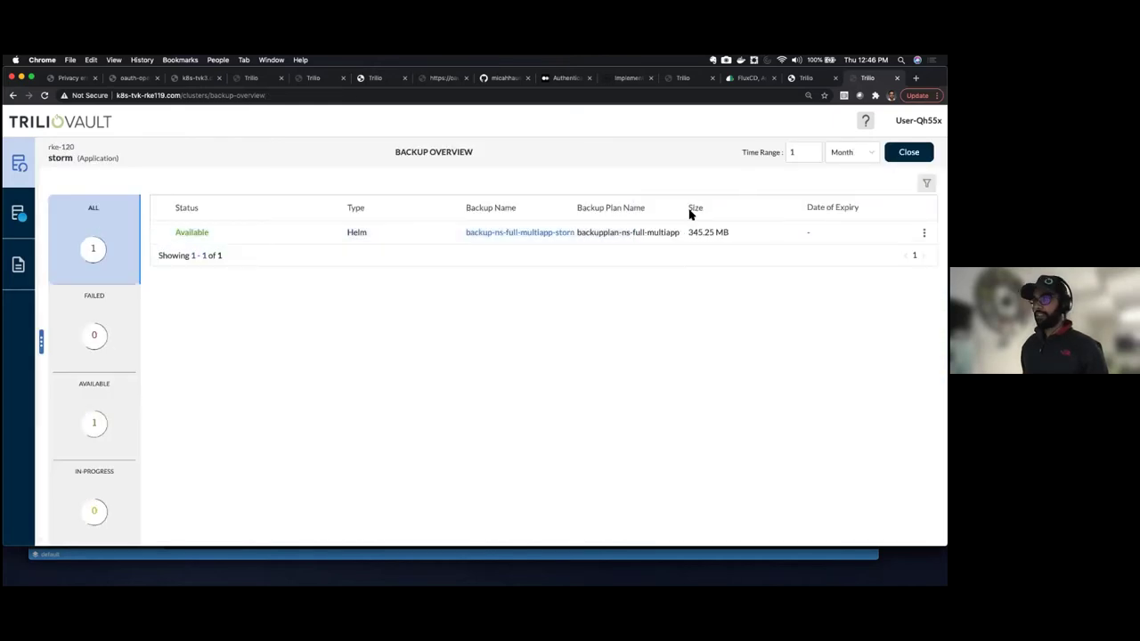
# - Return to the cluster view and show the backup plans of the wordpress namespace in the primary cluster
pyautogui.click(20, 169)
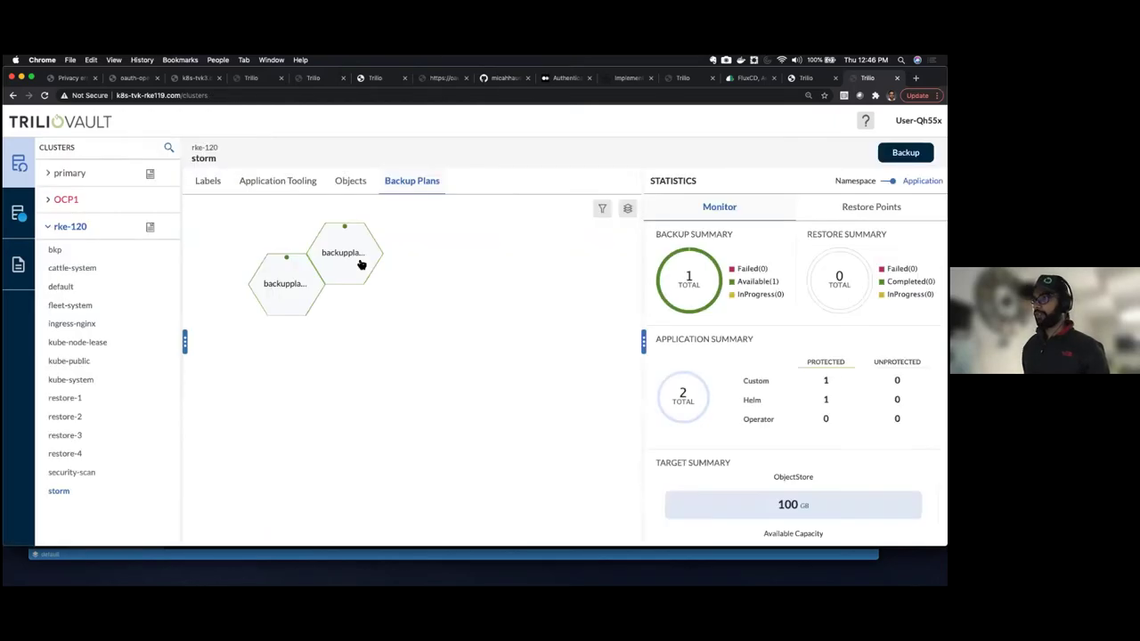
pyautogui.click(59, 174)
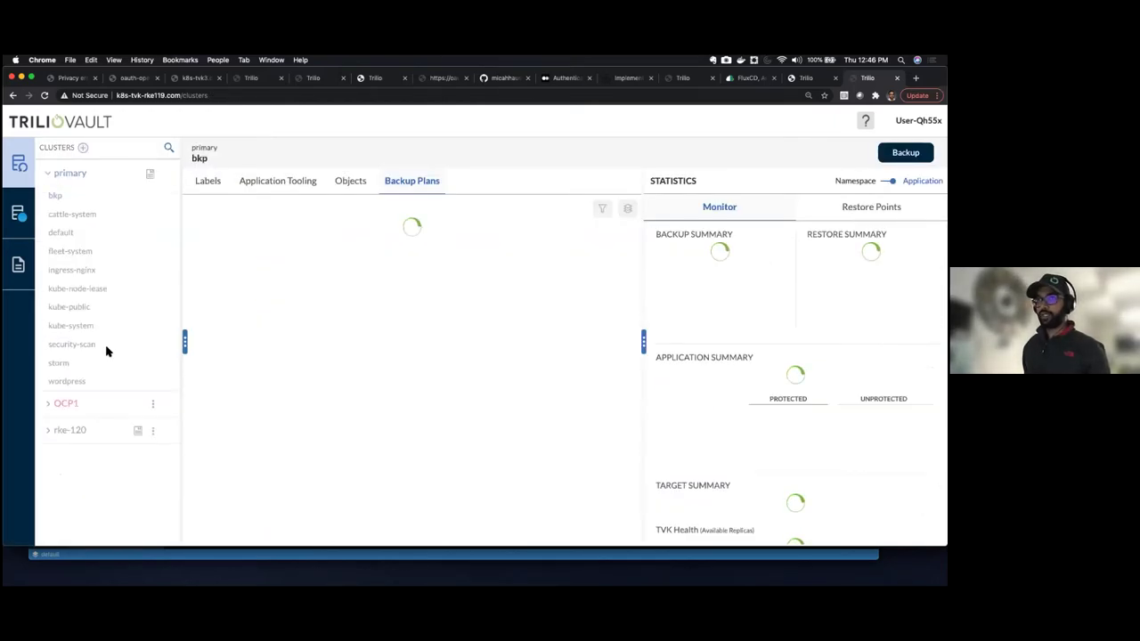
pyautogui.click(75, 383)
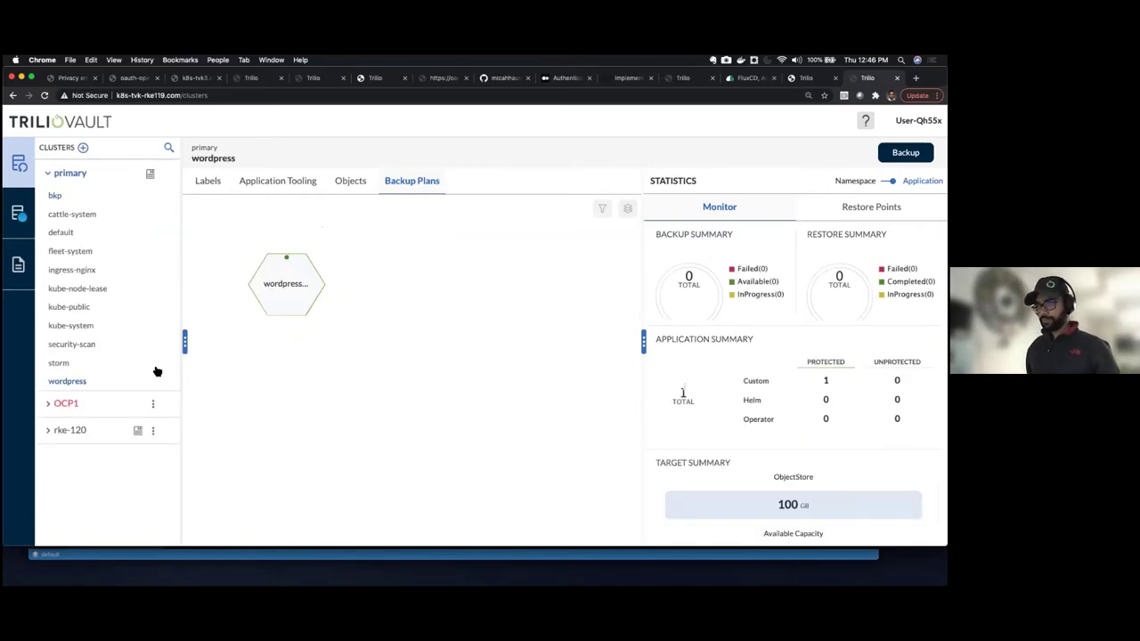
# - Switch to the Lens terminal and list all resources of the wordpress namespace with kubectl get all -n wordpress
pyautogui.hotkey('ctrl', 'Up')
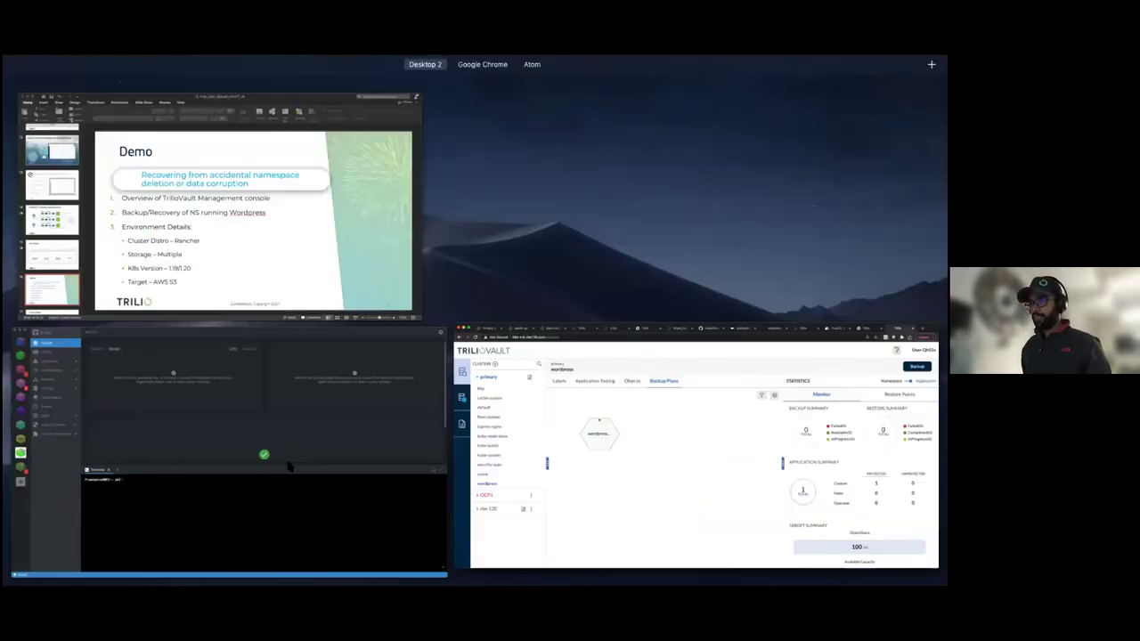
pyautogui.click(288, 466)
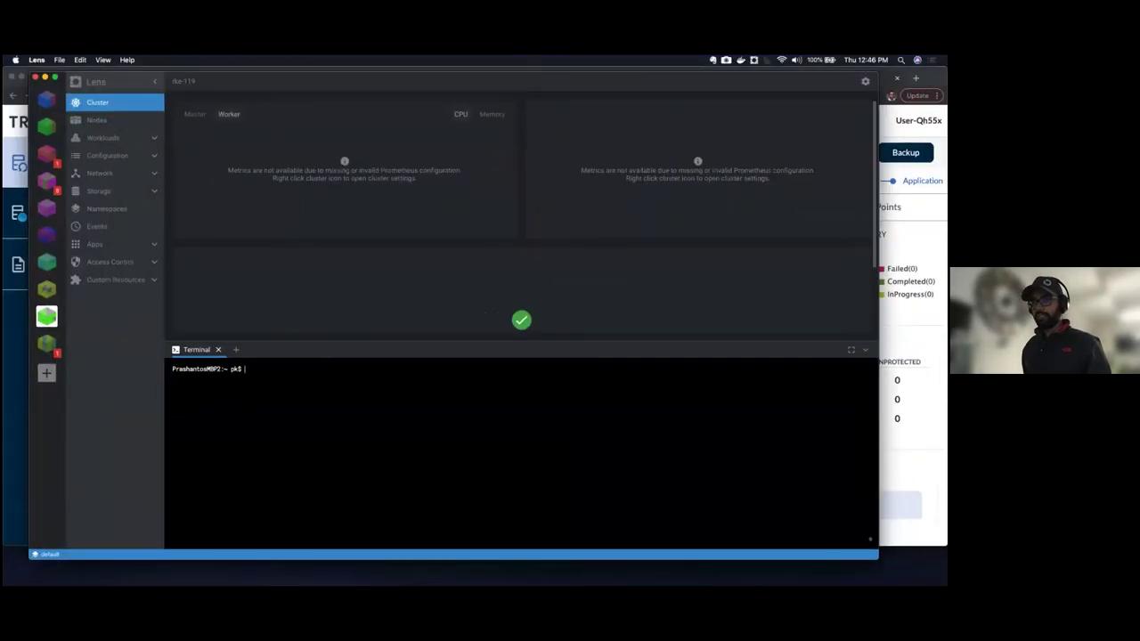
pyautogui.write('kubectl')
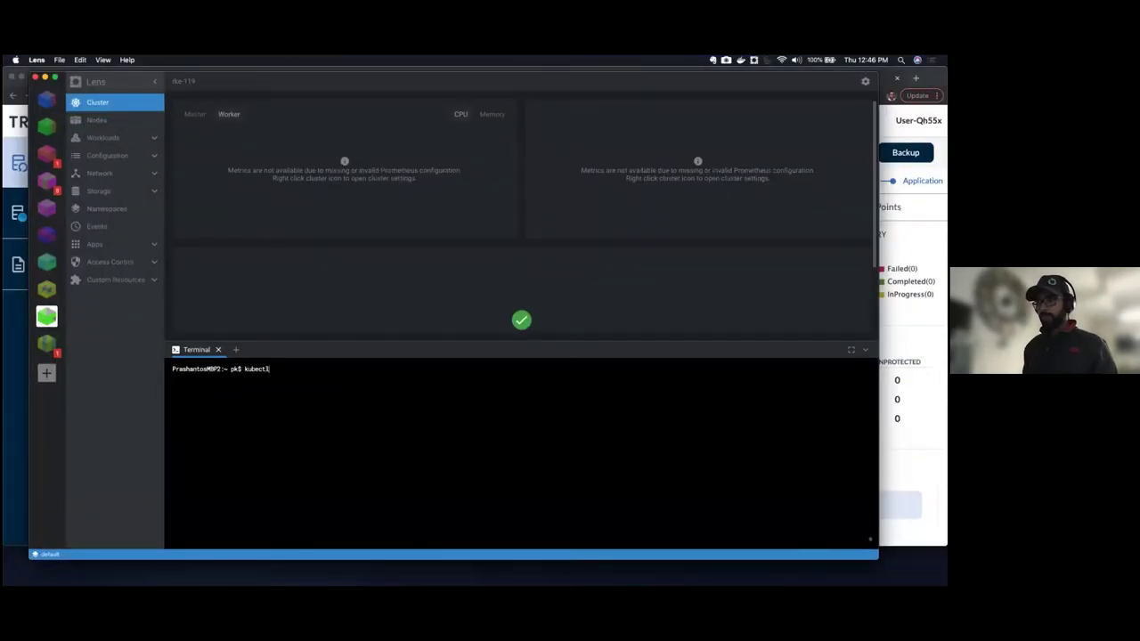
pyautogui.write(' get all ')
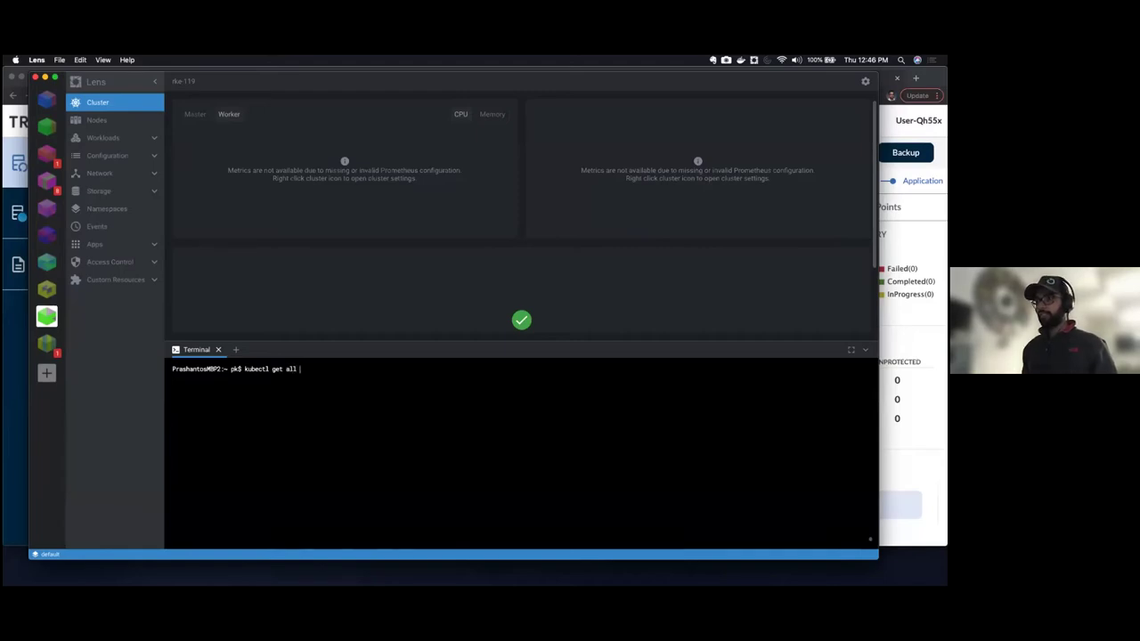
pyautogui.write('-n wo')
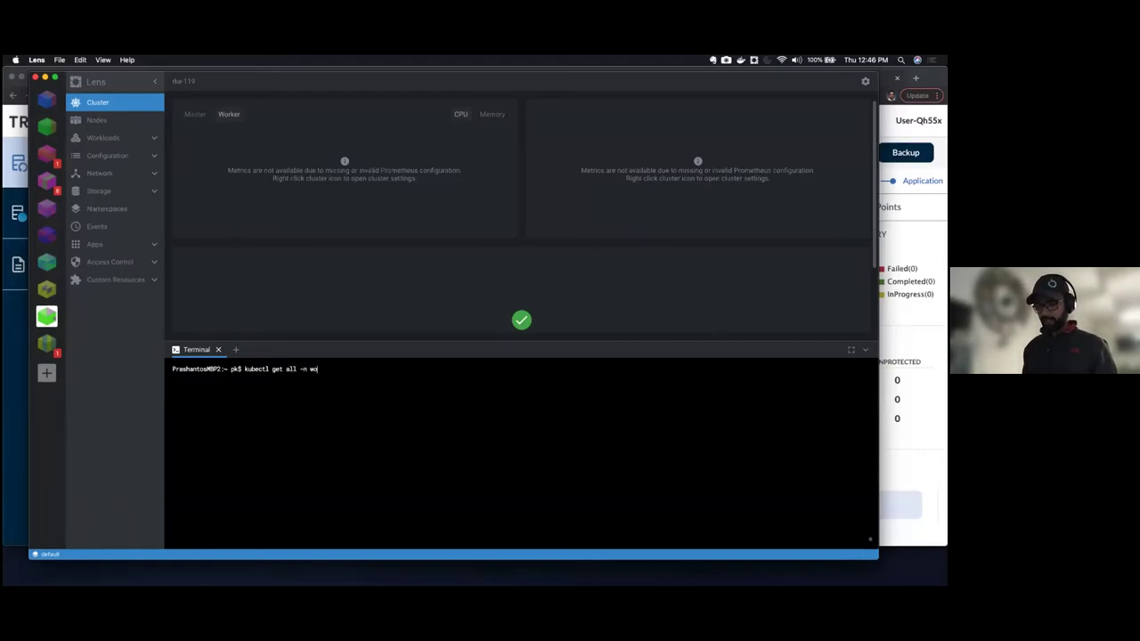
pyautogui.write('rdpress')
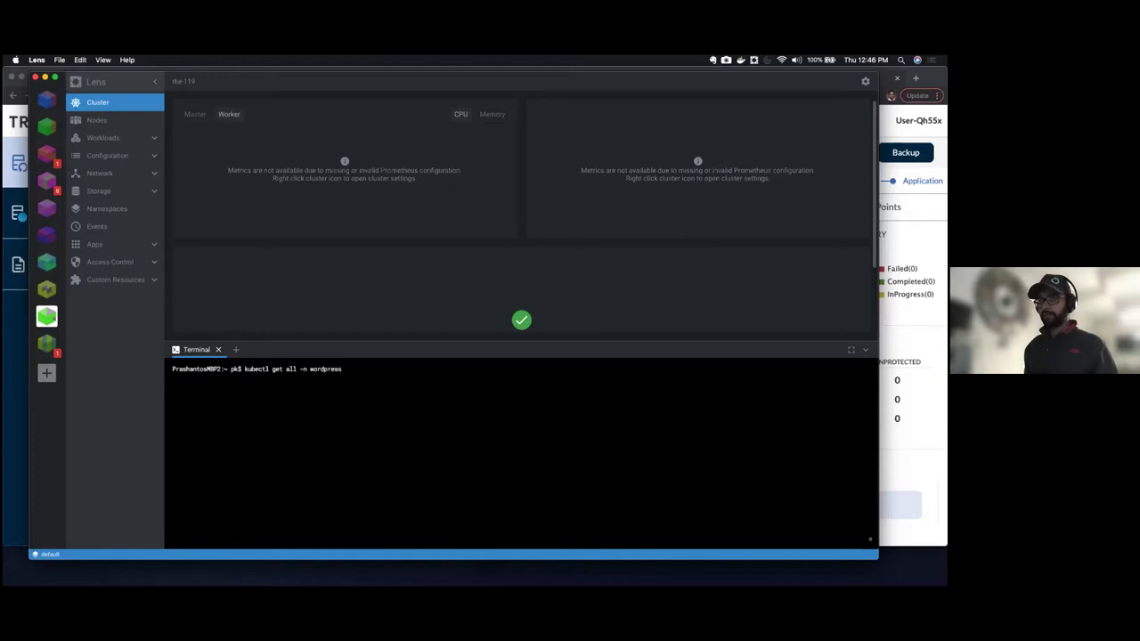
pyautogui.press('Return')
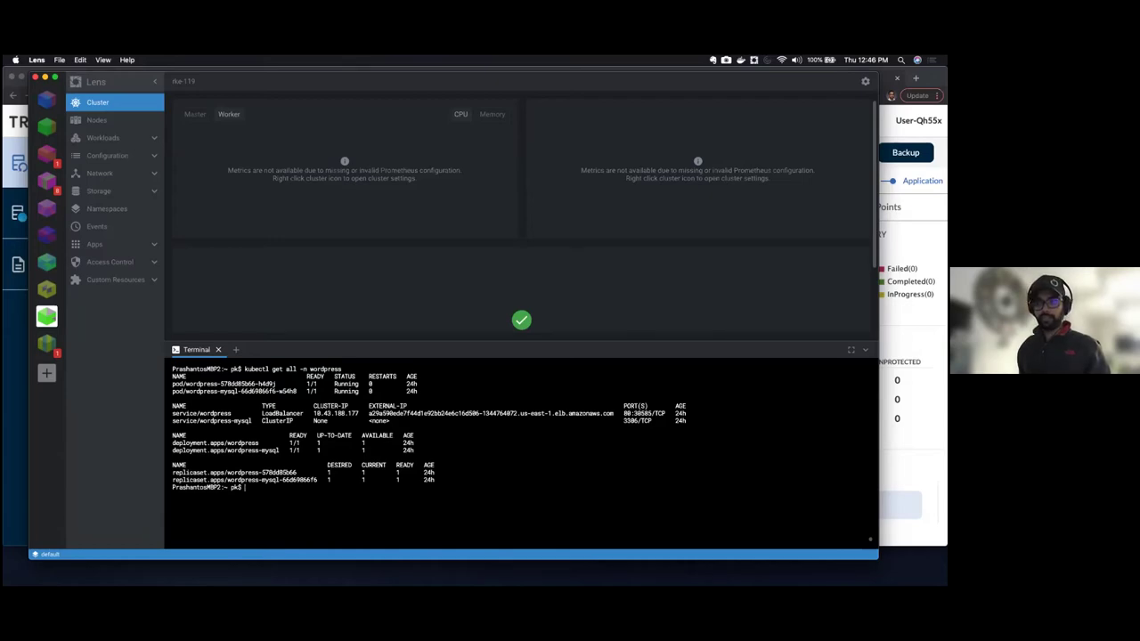
# - List the persistent volume claims of the wordpress namespace with kubectl get pvc -n wordpress
pyautogui.write('ubectl')
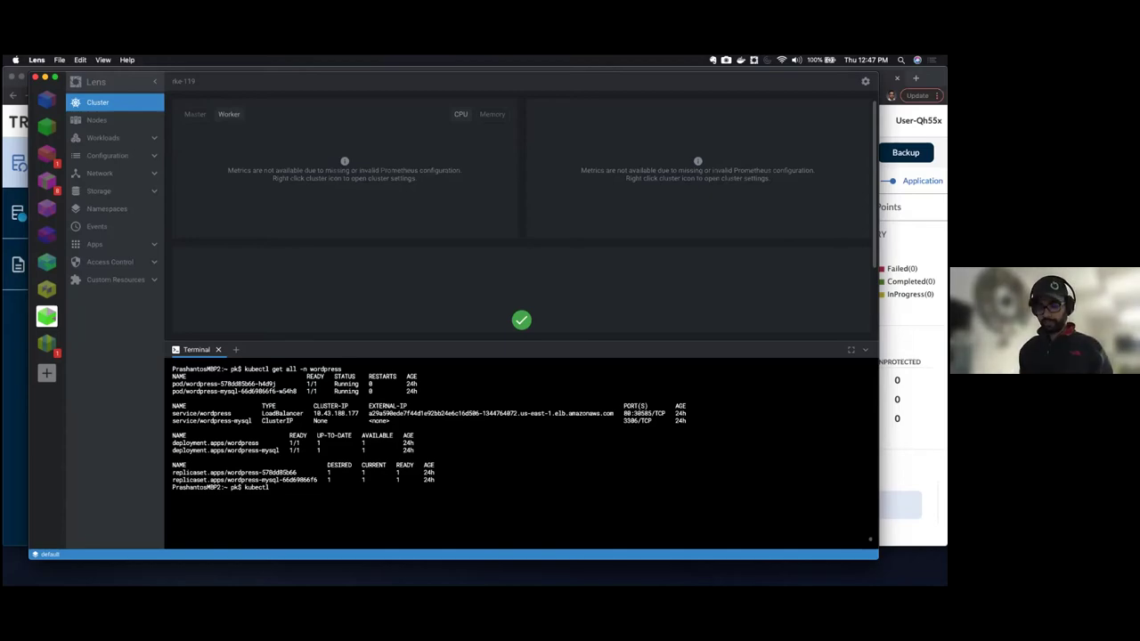
pyautogui.write('get pv')
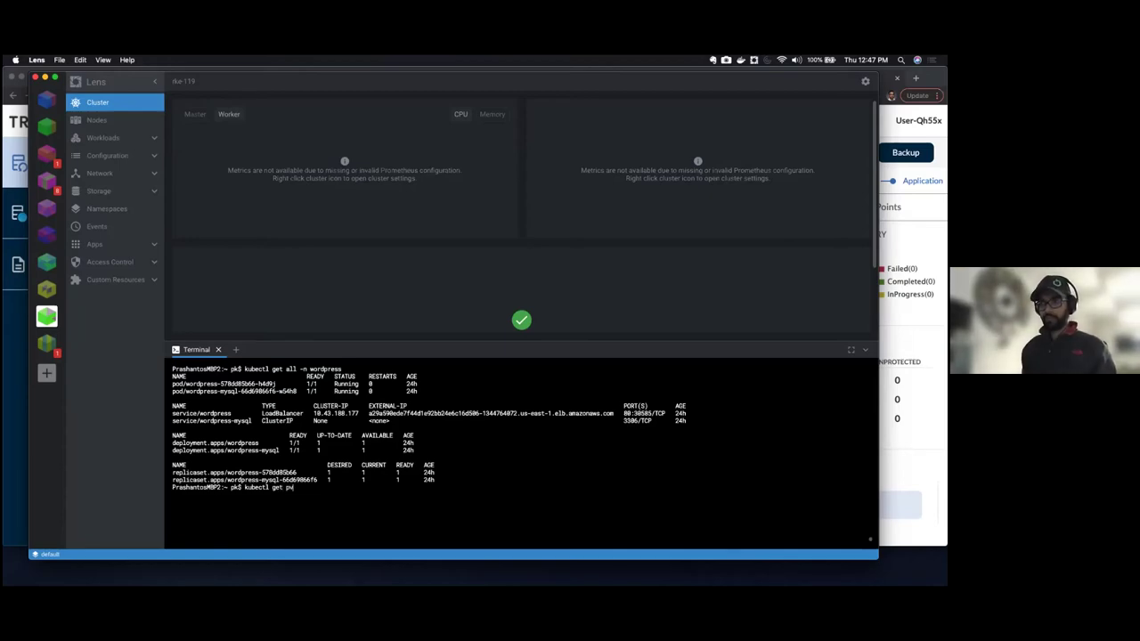
pyautogui.write('c -')
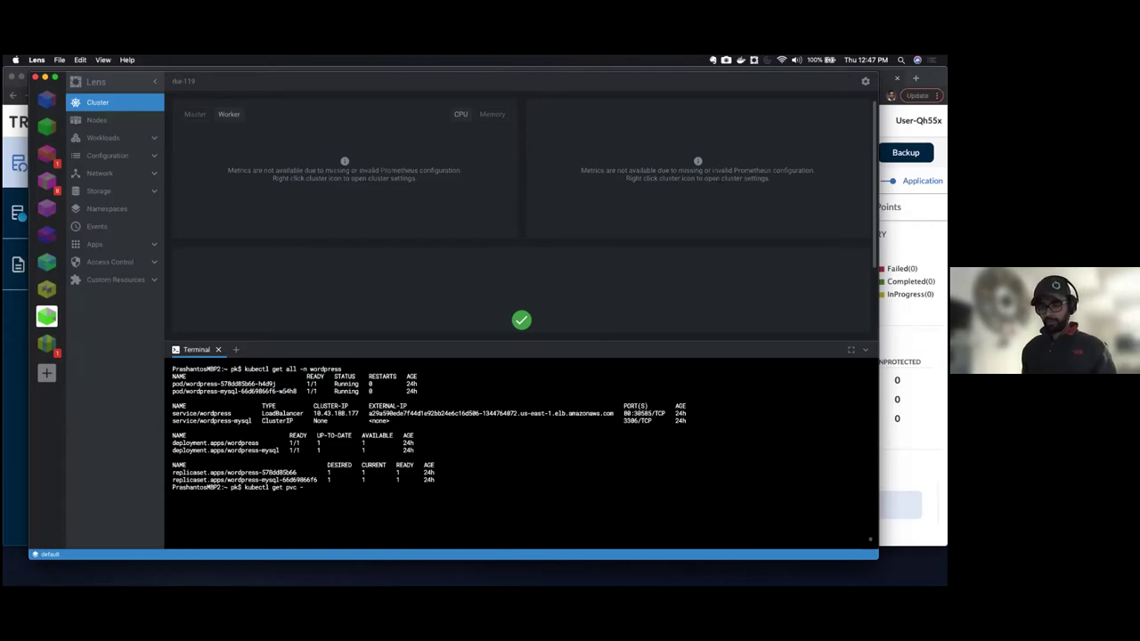
pyautogui.write('n word')
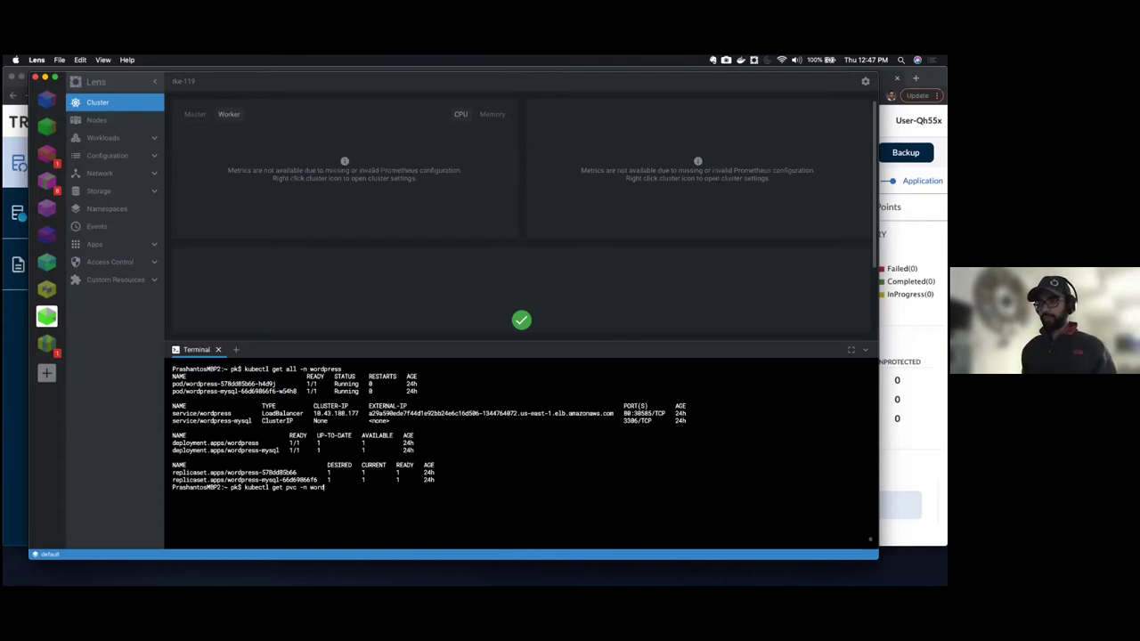
pyautogui.write('press')
pyautogui.press('Return')
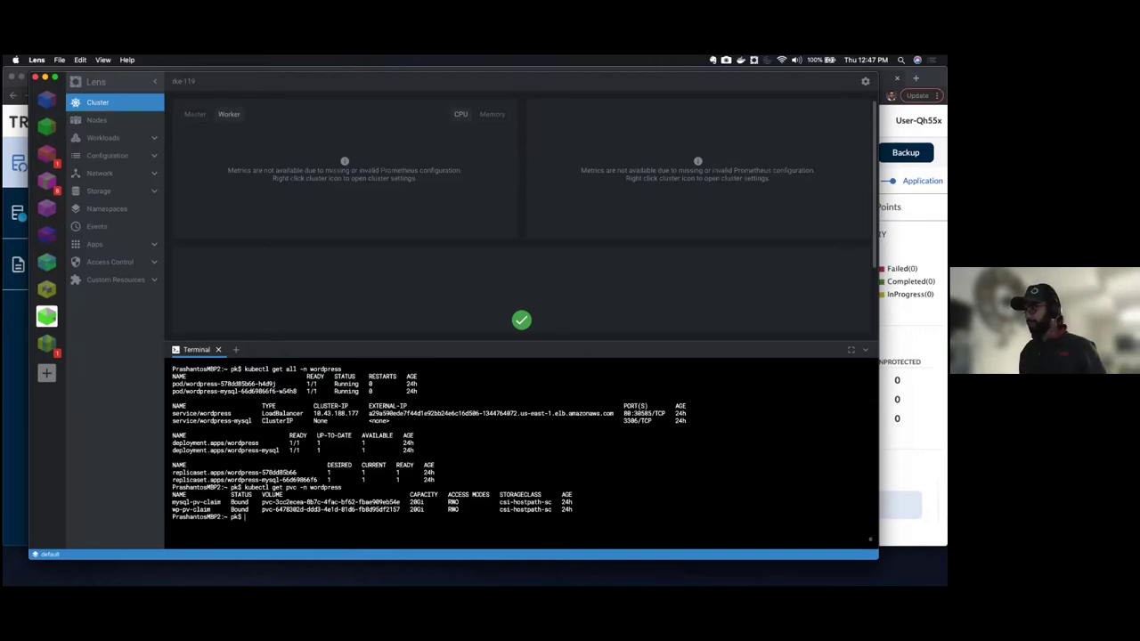
# - Switch back to TrilioVault in Chrome and create a full backup named wordpress-backup-7 using wordpress-backupplan
pyautogui.press('super+Tab')
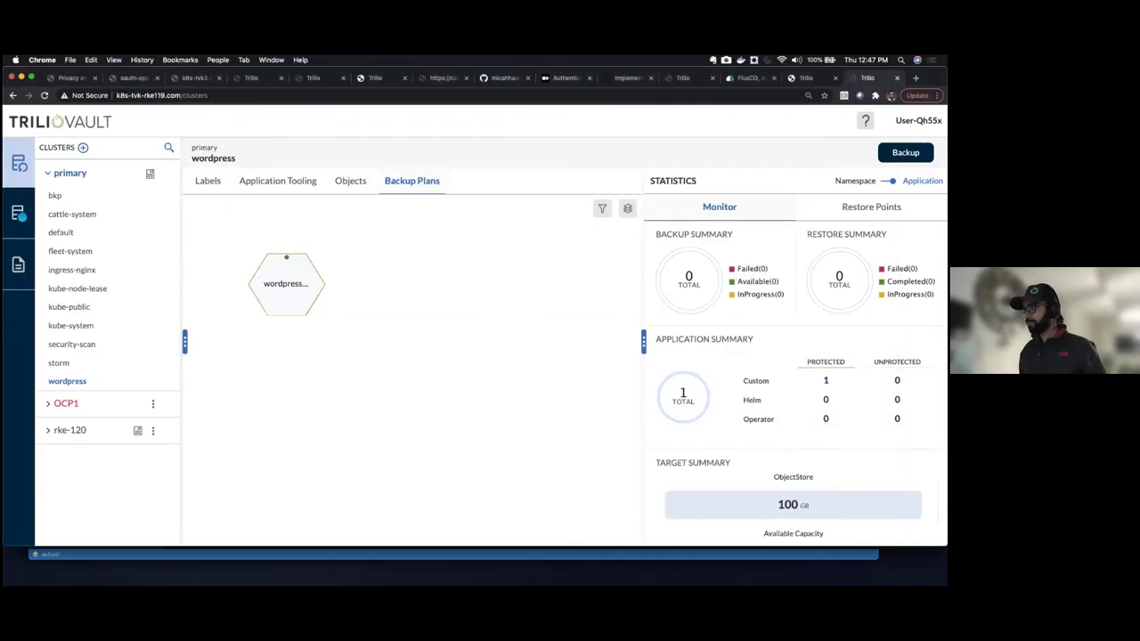
pyautogui.click(303, 292)
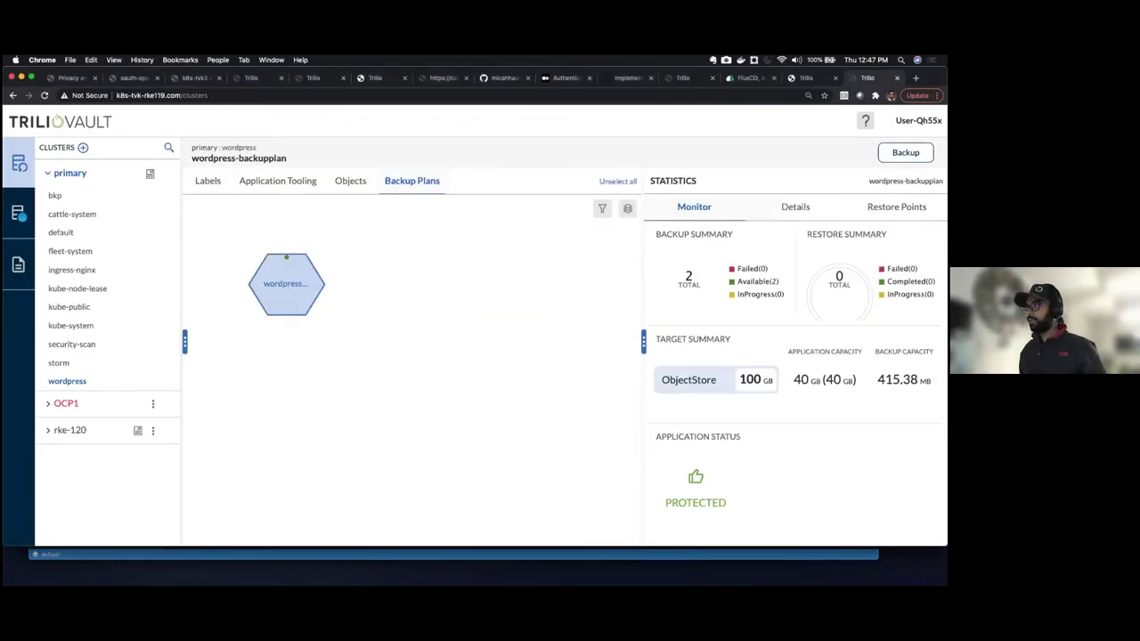
pyautogui.click(905, 152)
pyautogui.click(714, 242)
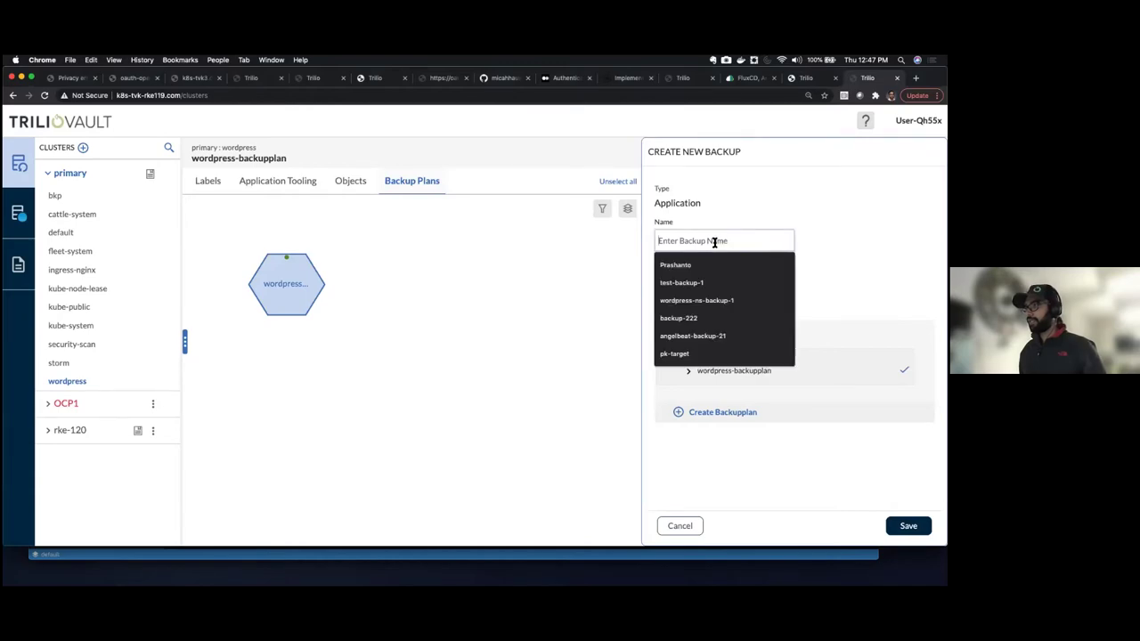
pyautogui.write('wordpres')
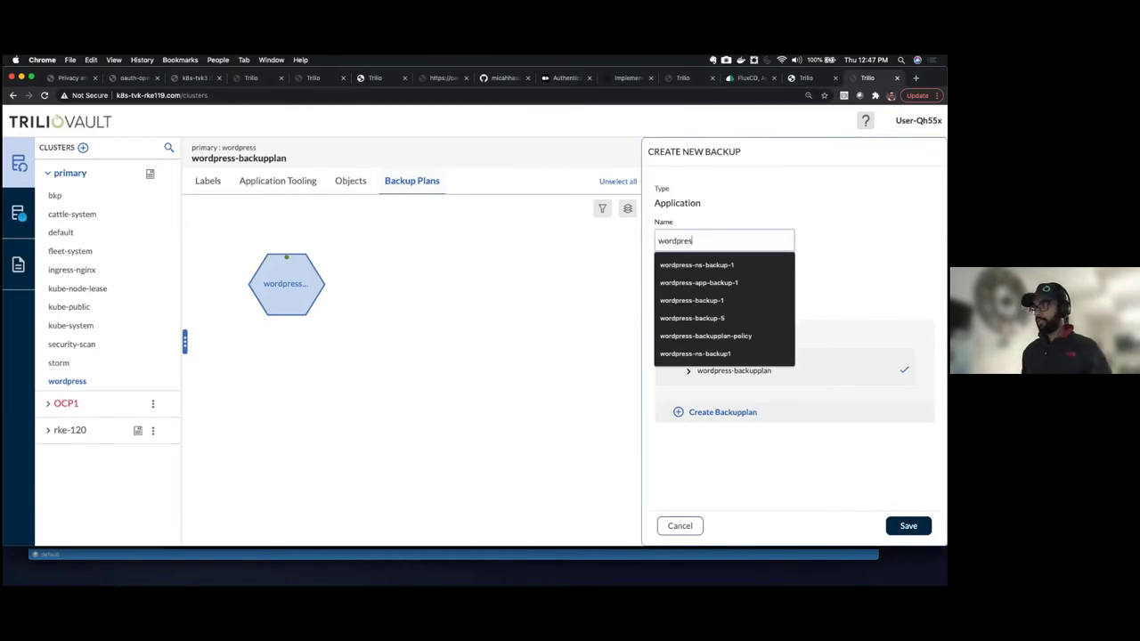
pyautogui.write('s-backup-')
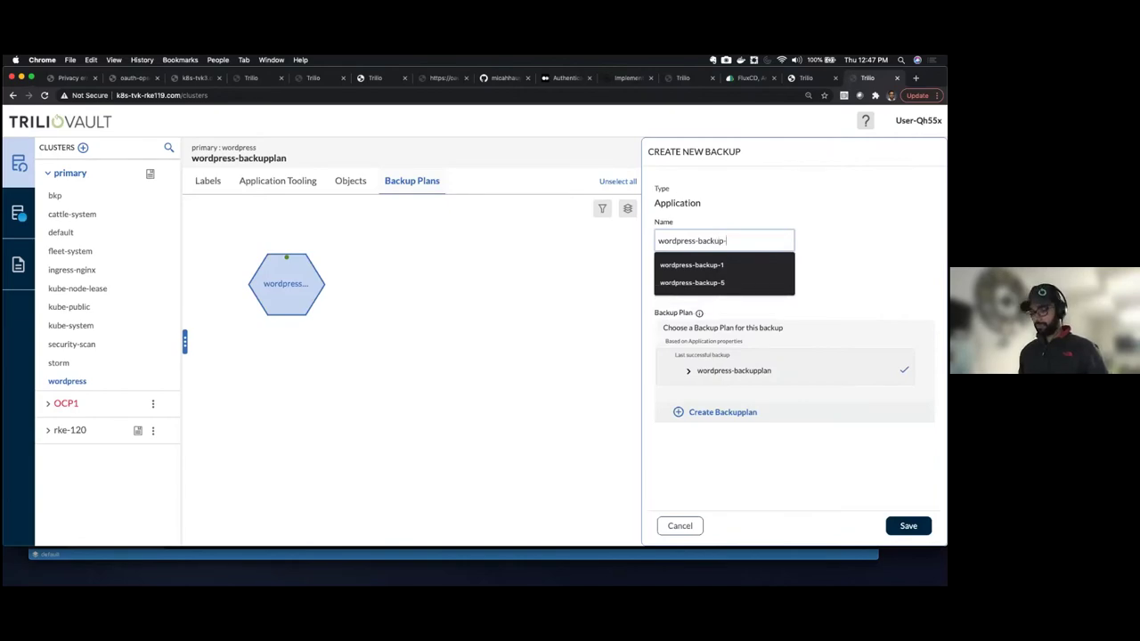
pyautogui.write('7')
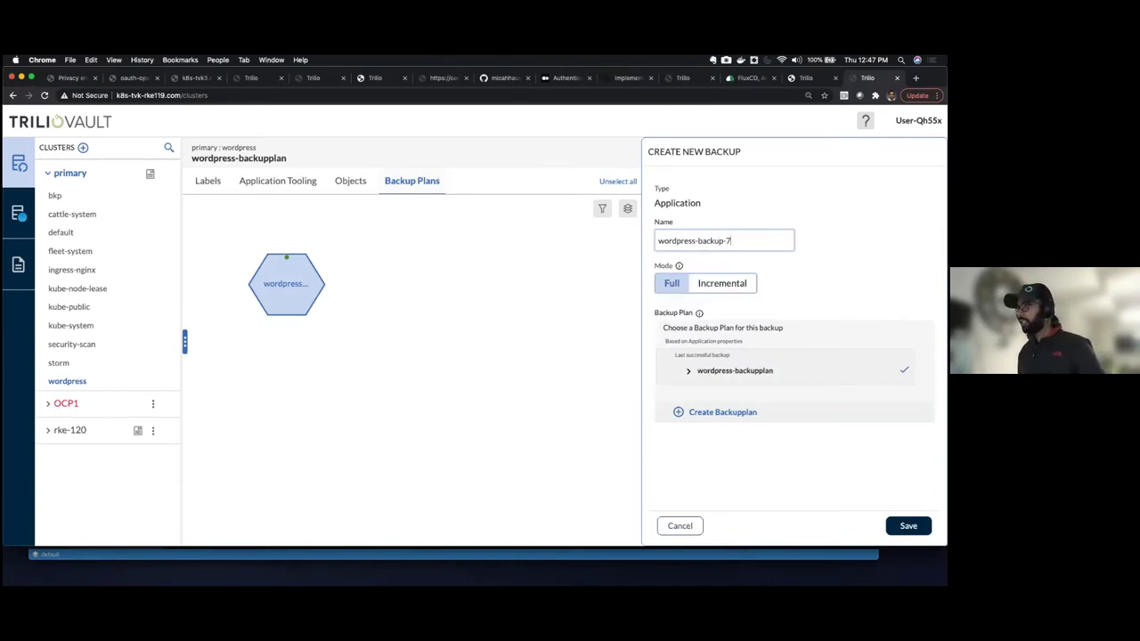
pyautogui.press('Return')
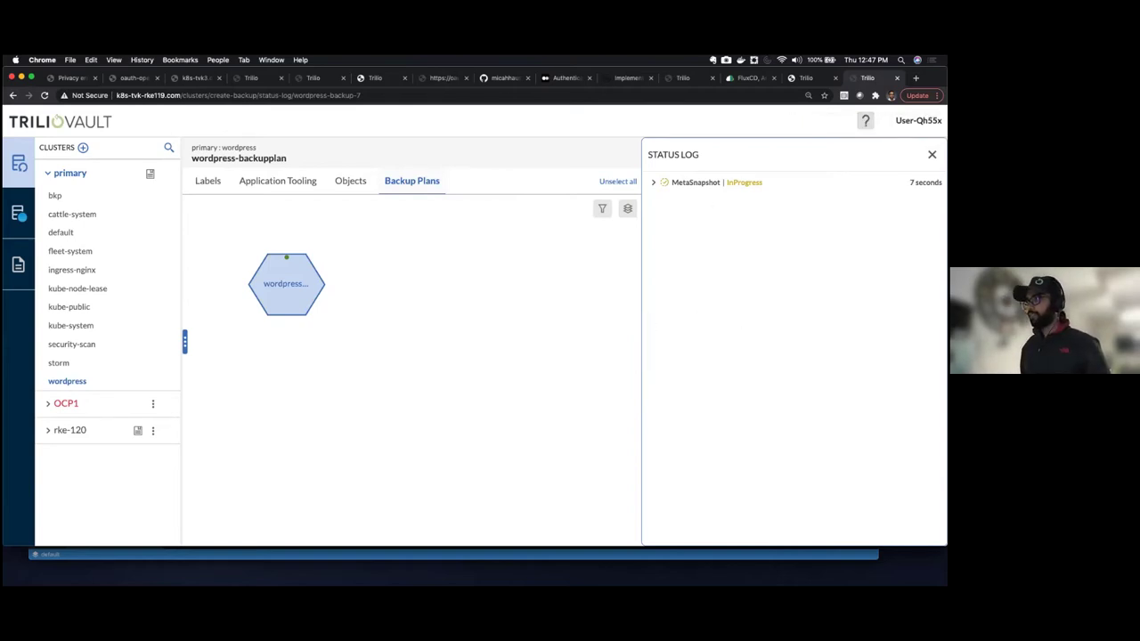
# - Close the new backup's status log and open the backup overview of wordpress-backupplan
pyautogui.click(931, 154)
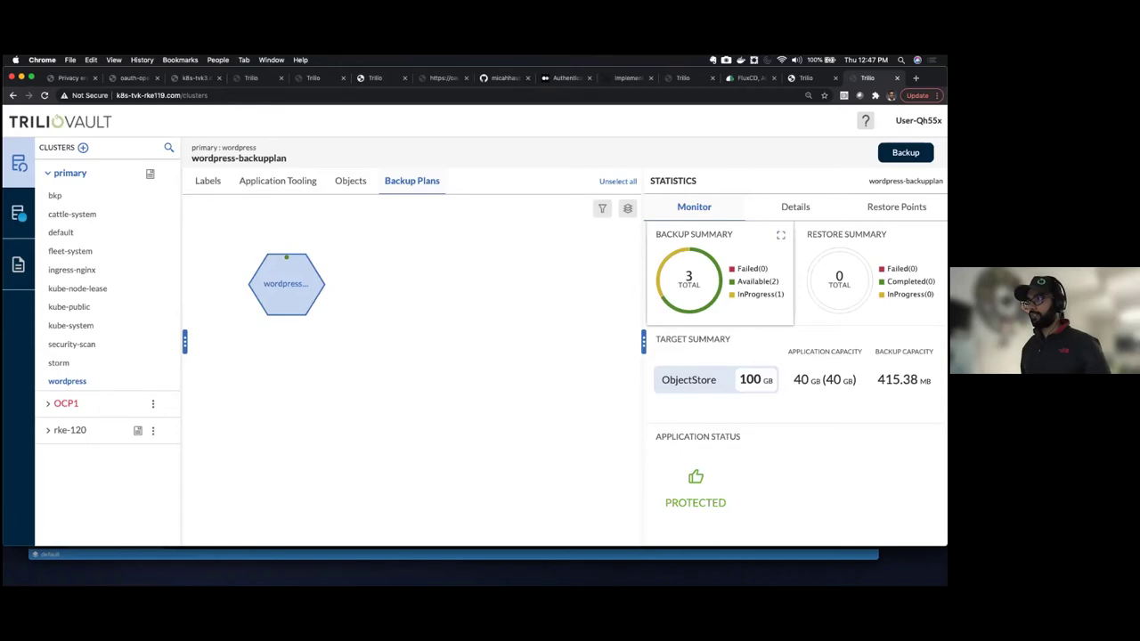
pyautogui.click(780, 234)
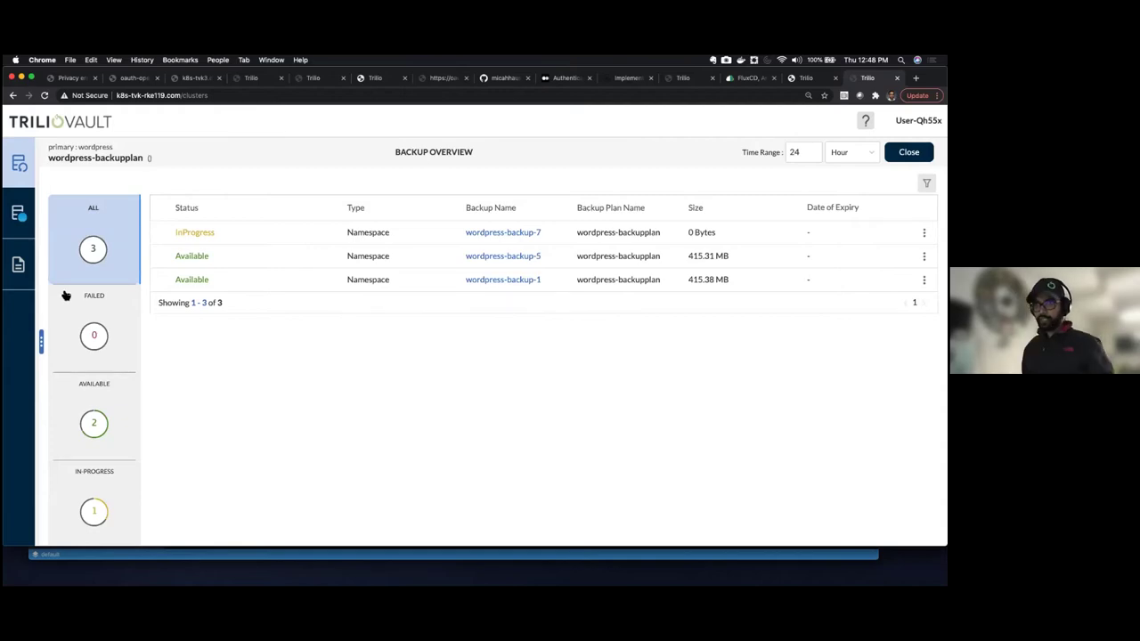
# - Look through the wordpress namespace's backup plans, hooks and retention policies in resource management, and the default namespace's backup targets
pyautogui.click(19, 271)
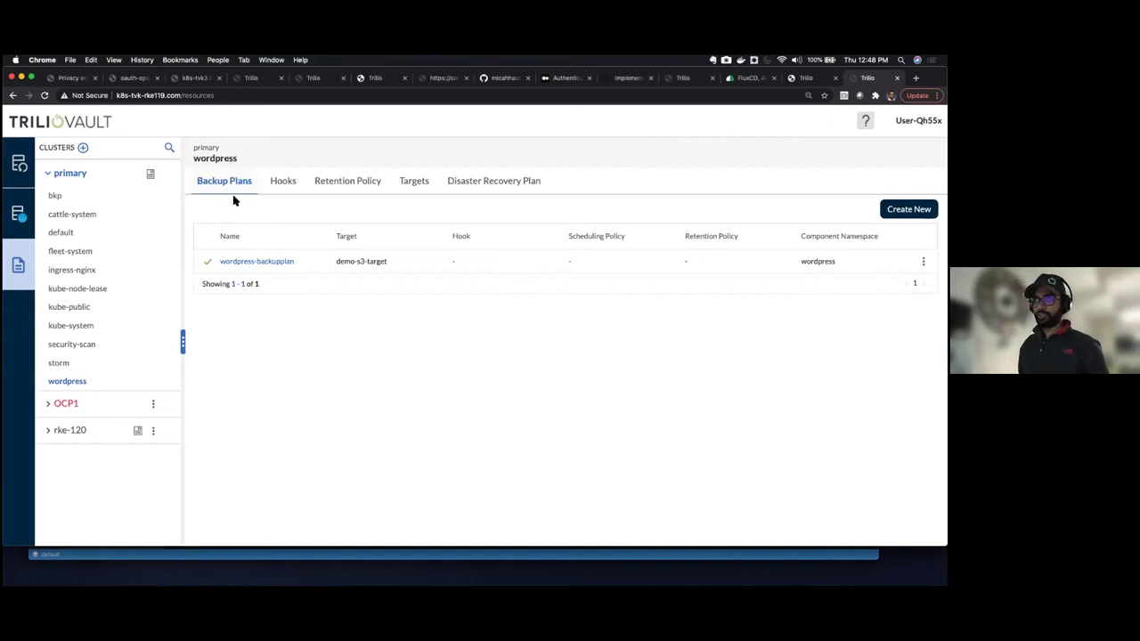
pyautogui.click(280, 184)
pyautogui.click(329, 187)
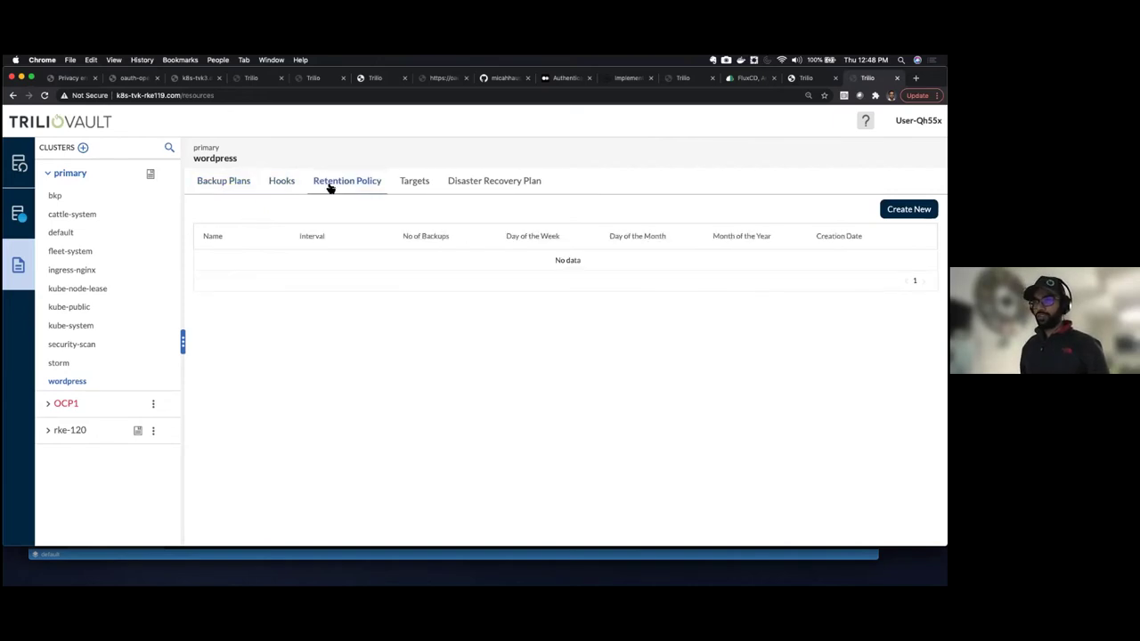
pyautogui.click(282, 187)
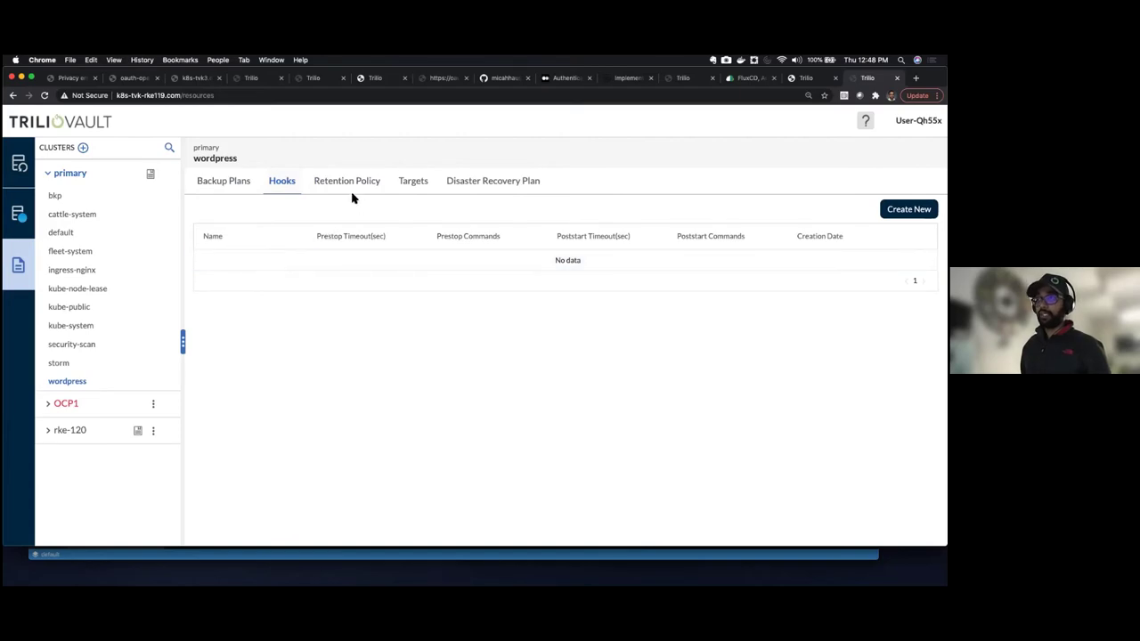
pyautogui.click(78, 236)
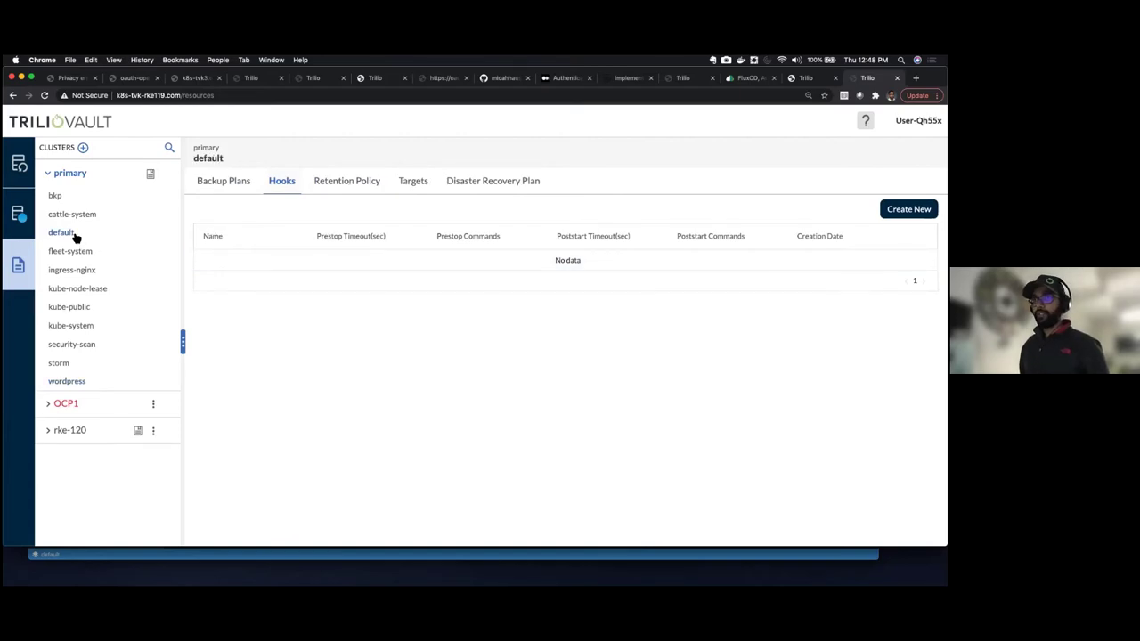
pyautogui.click(411, 187)
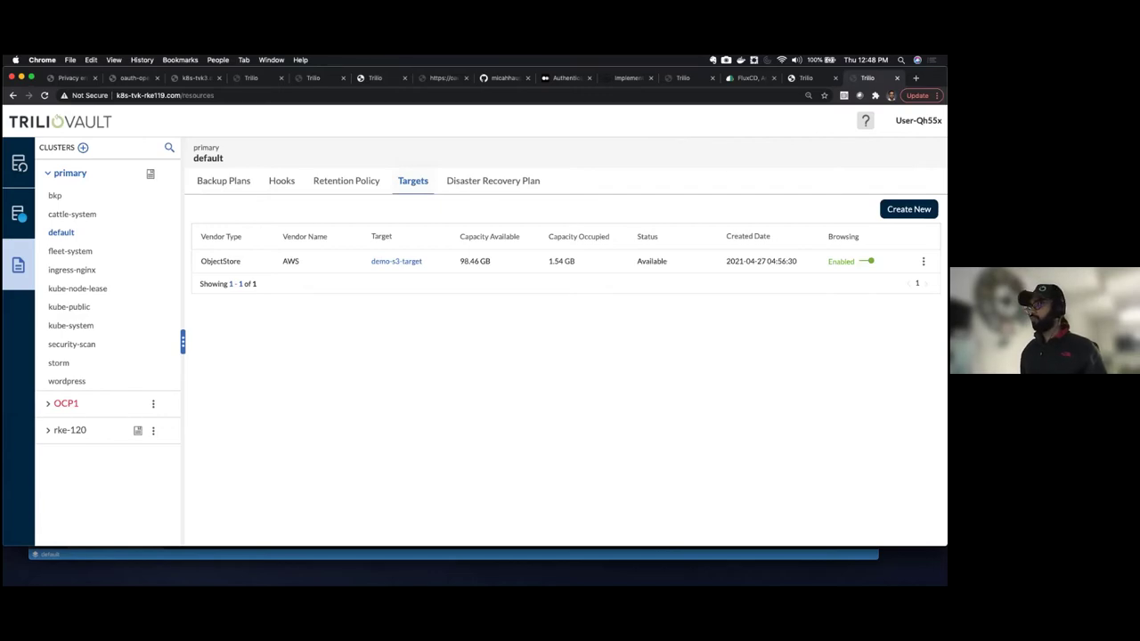
# - Open the TrilioVault for Kubernetes documentation at docs.trilio.io/kubernetes in a new browser tab
pyautogui.press('super+t')
pyautogui.write('docs.trilio.io/kubernetes')
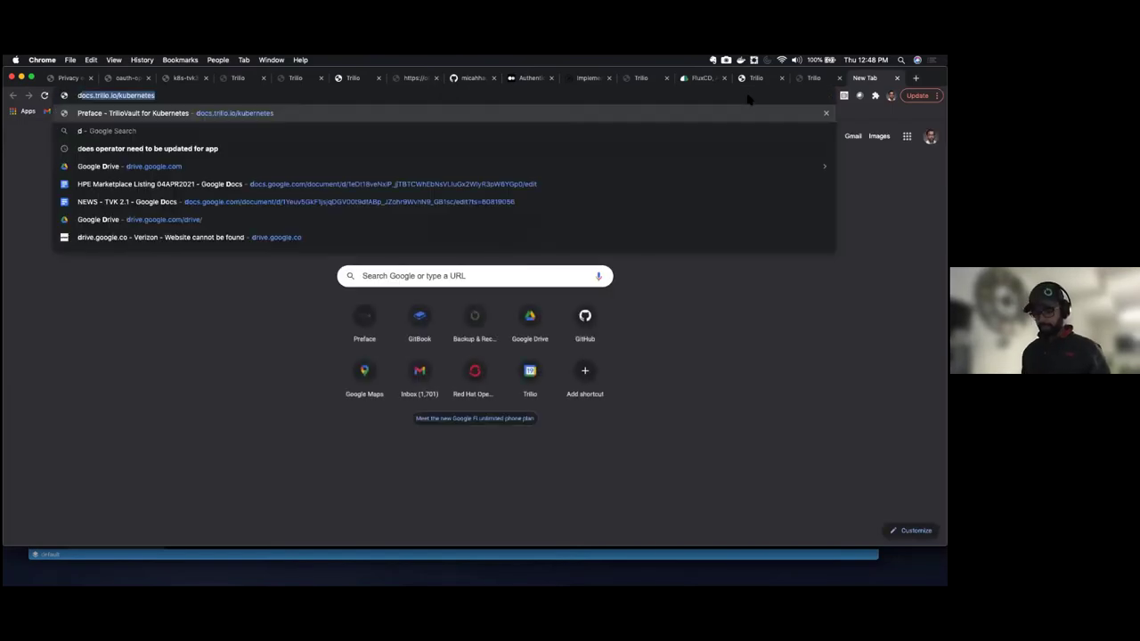
pyautogui.press('Return')
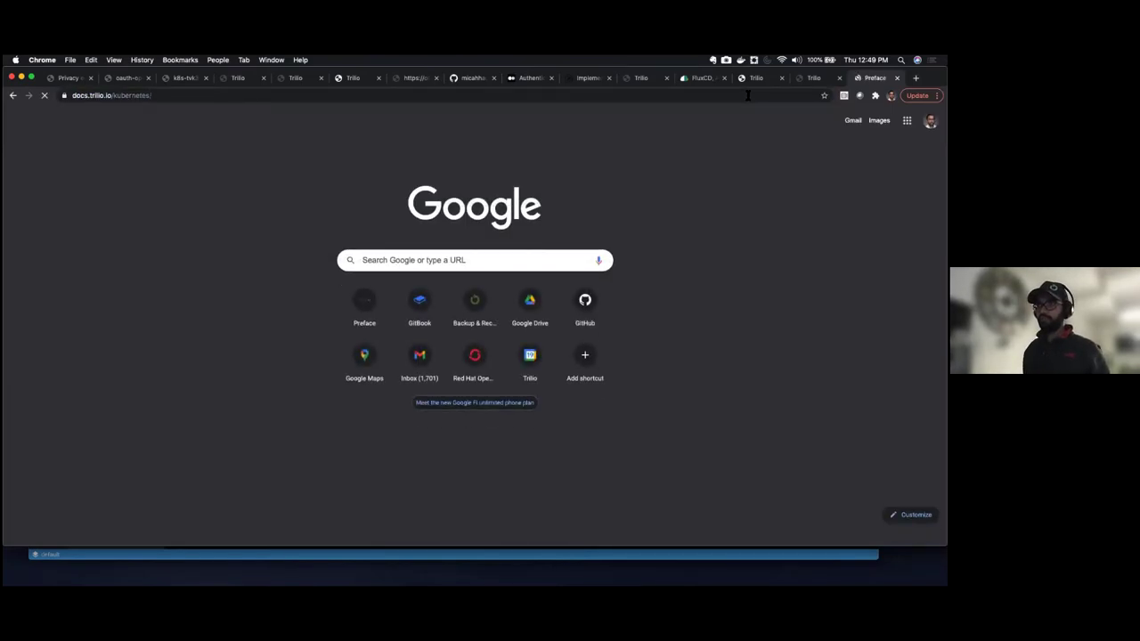
# - Open the application custom resource Examples page in the documentation and read the Hooks for MySQL example
pyautogui.scroll(-5, 160, 405)
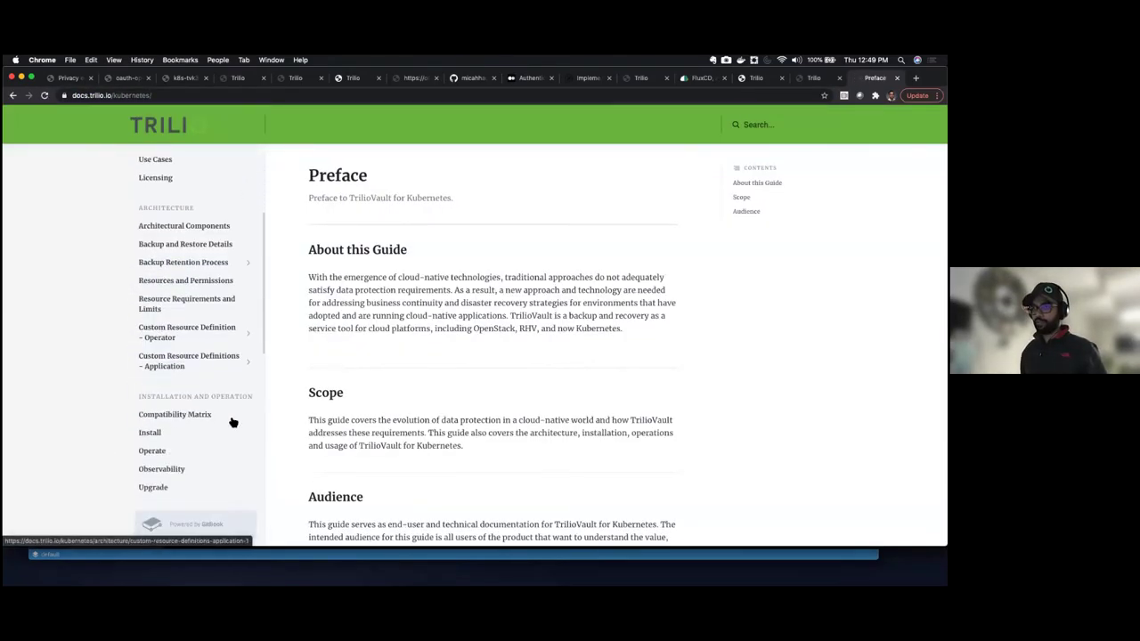
pyautogui.click(248, 366)
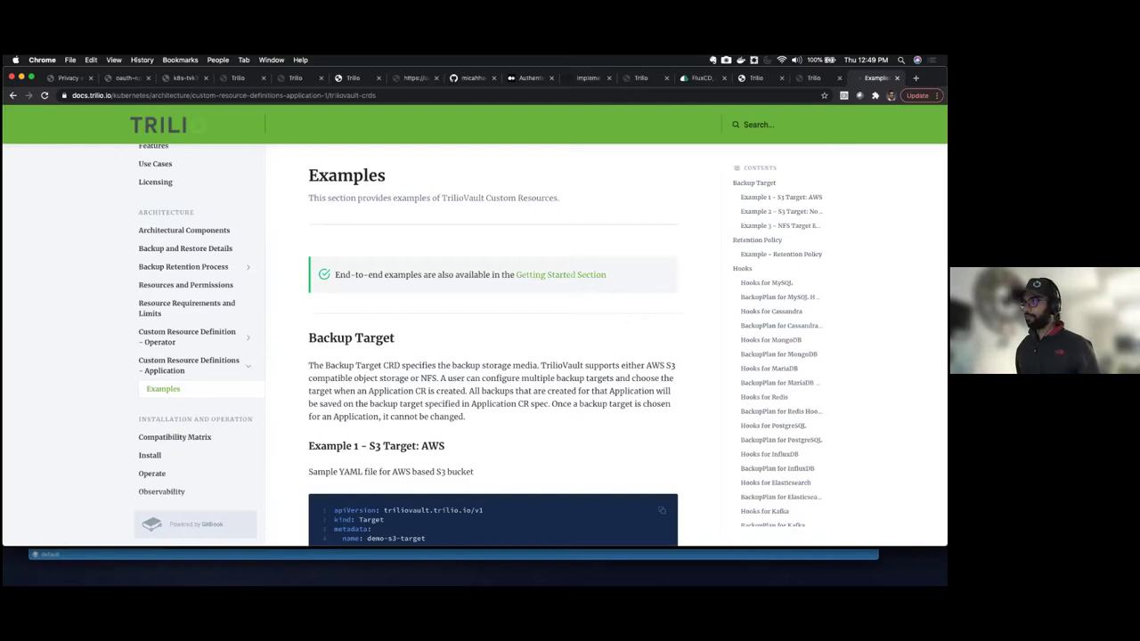
pyautogui.scroll(-2, 766, 267)
pyautogui.click(766, 243)
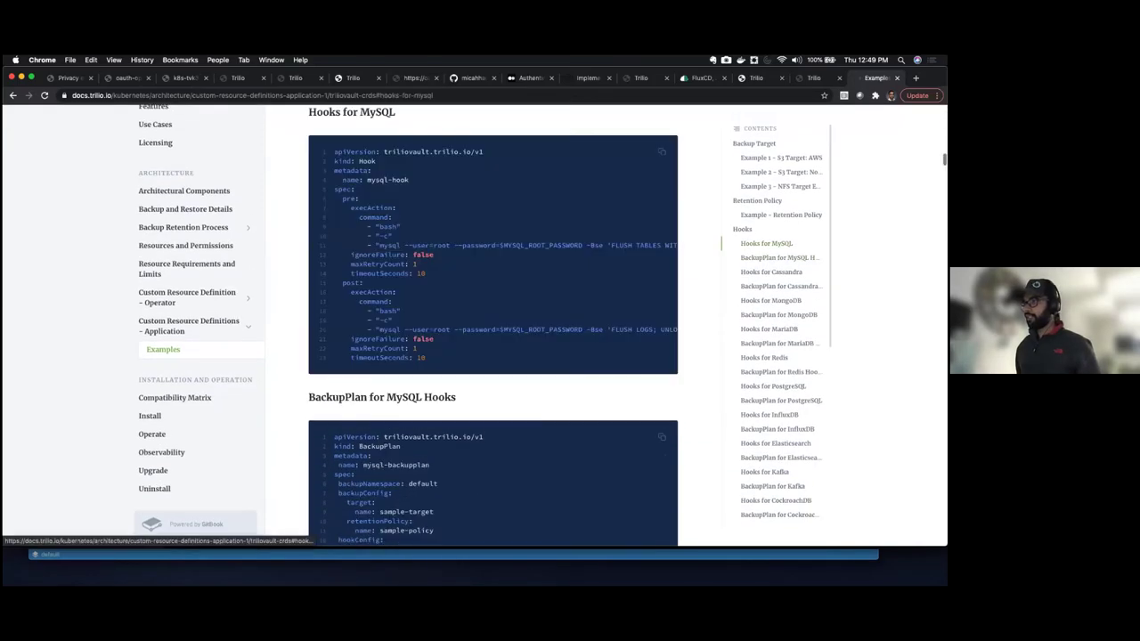
pyautogui.hscroll(1, 435, 228)
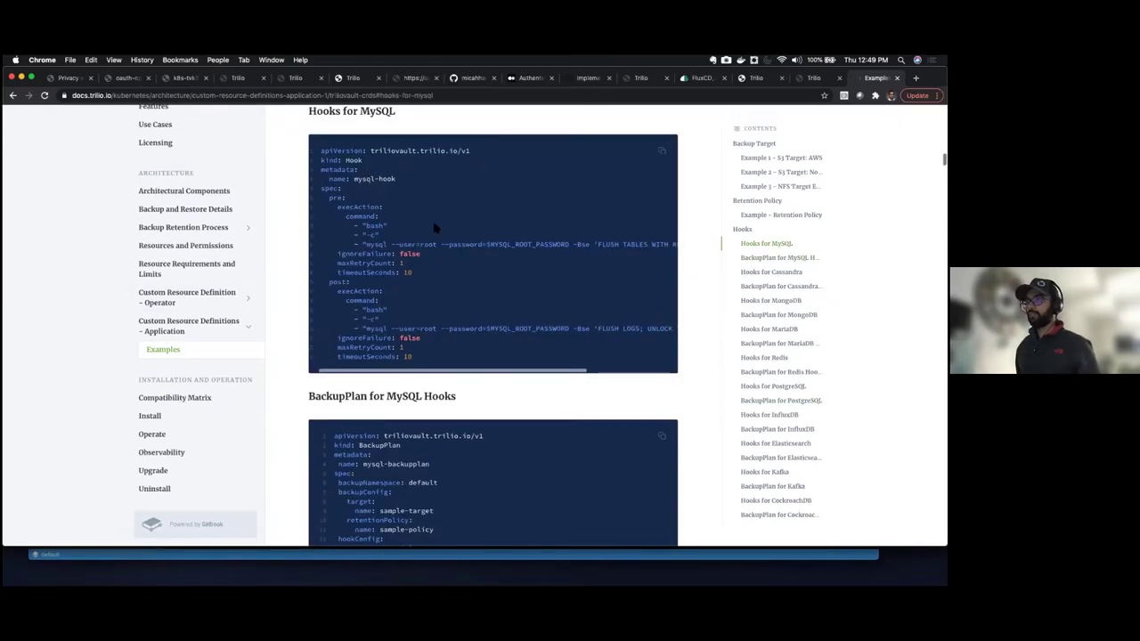
pyautogui.hscroll(-1, 435, 228)
pyautogui.scroll(1, 427, 232)
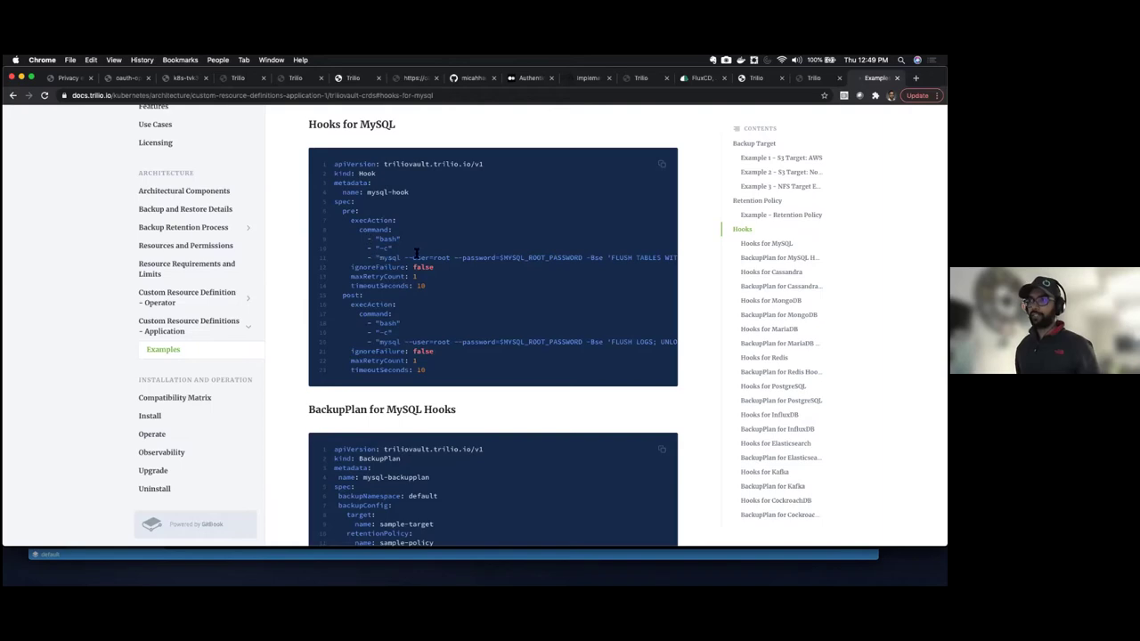
# - Compare the MySQL Hook example with its BackupPlan example, highlighting the hookConfig section and the kind of each resource
pyautogui.scroll(-5, 417, 258)
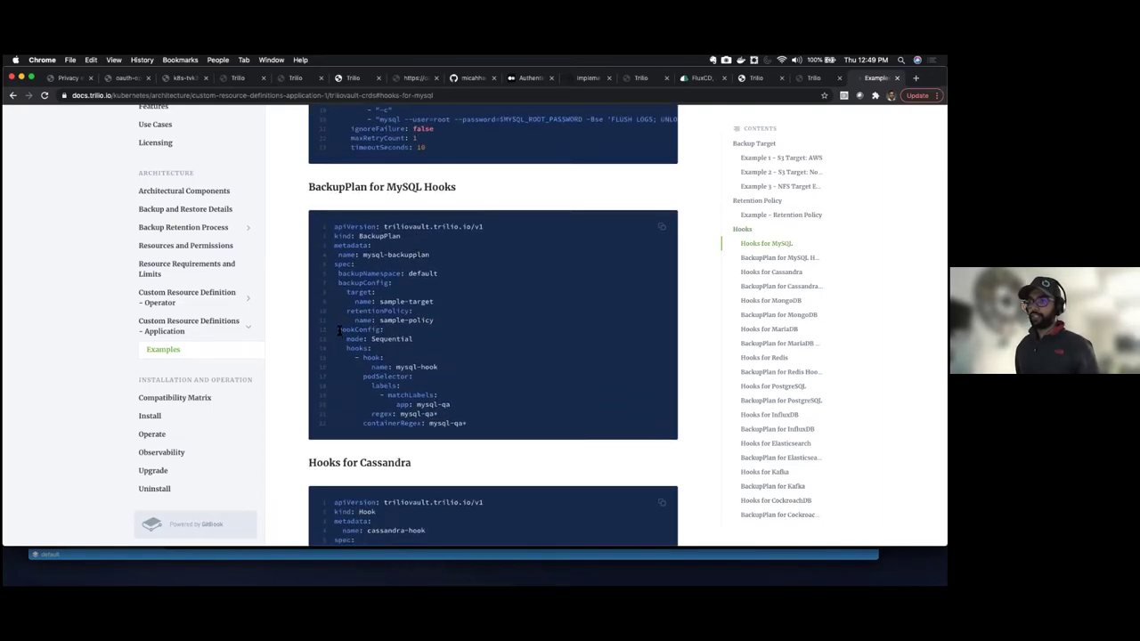
pyautogui.moveTo(338, 329); pyautogui.dragTo(387, 332)
pyautogui.doubleClick(370, 236)
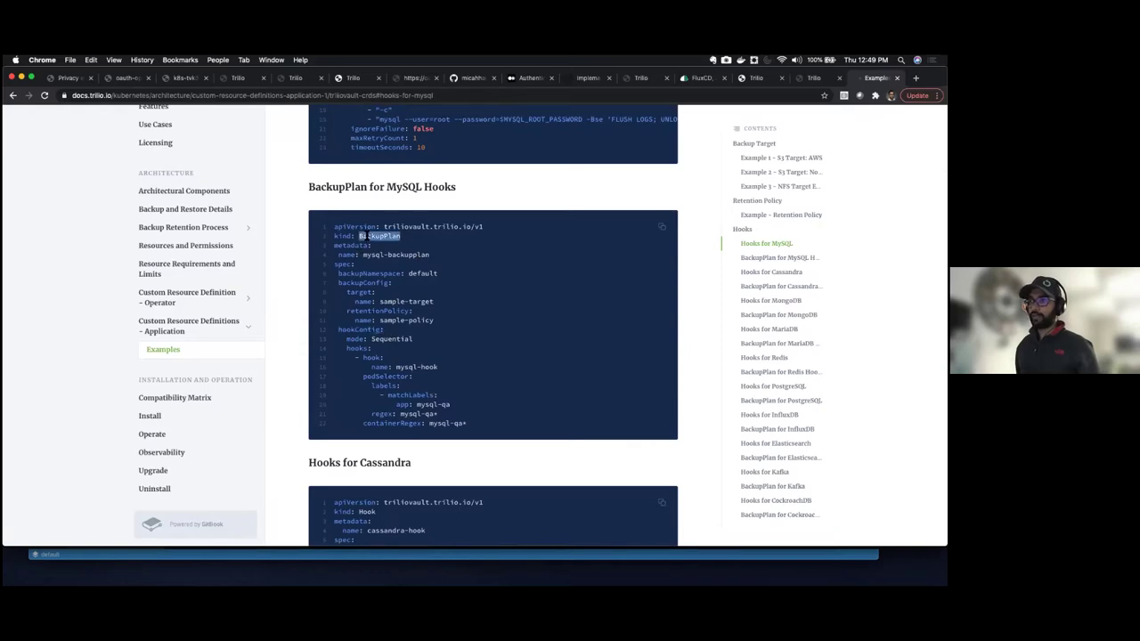
pyautogui.scroll(5, 374, 230)
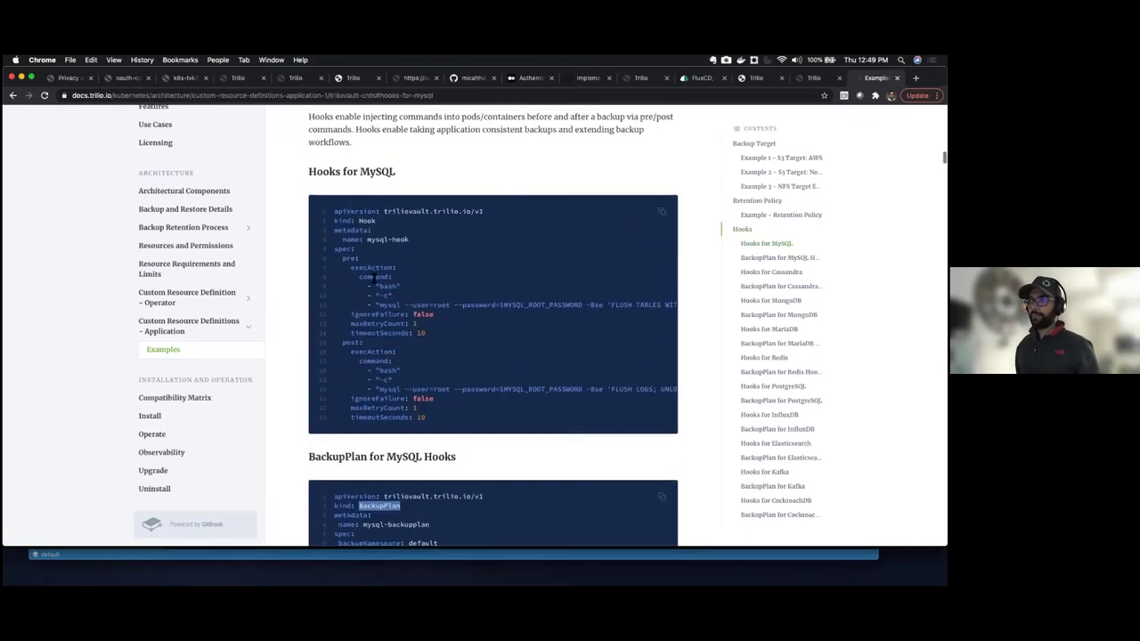
pyautogui.doubleClick(368, 221)
pyautogui.scroll(-6, 374, 224)
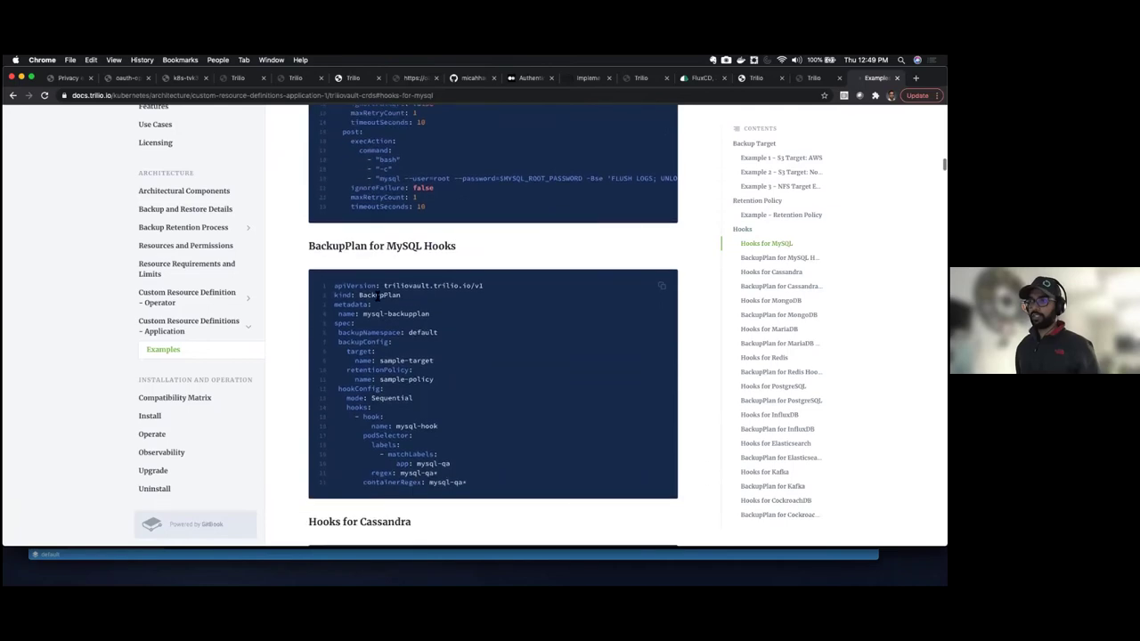
pyautogui.doubleClick(376, 294)
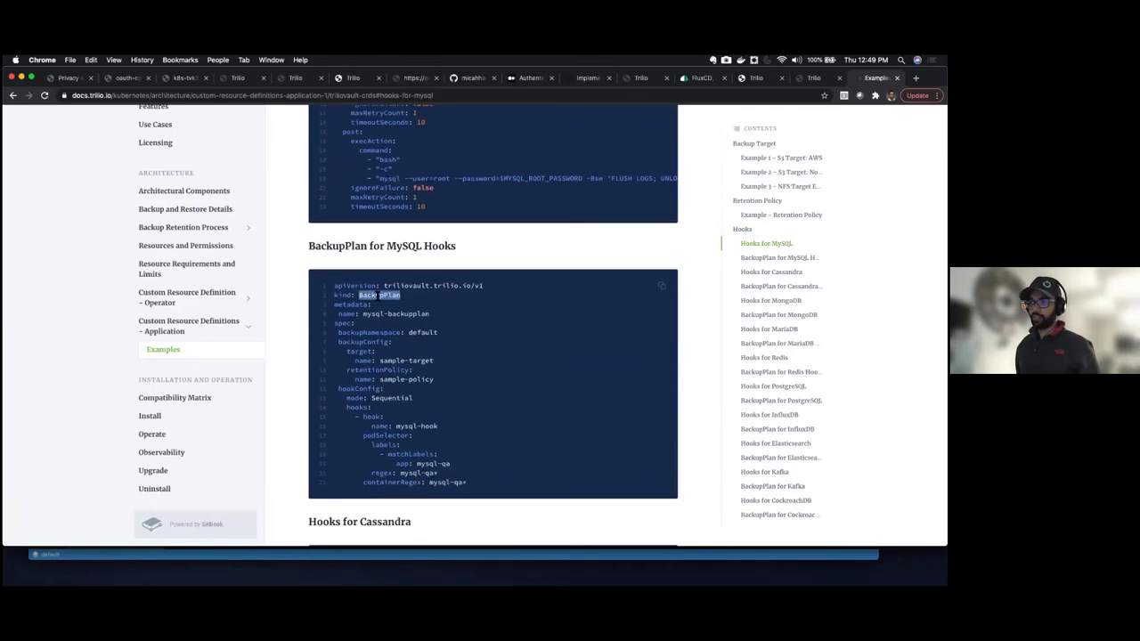
pyautogui.scroll(5, 422, 279)
pyautogui.scroll(-3, 422, 339)
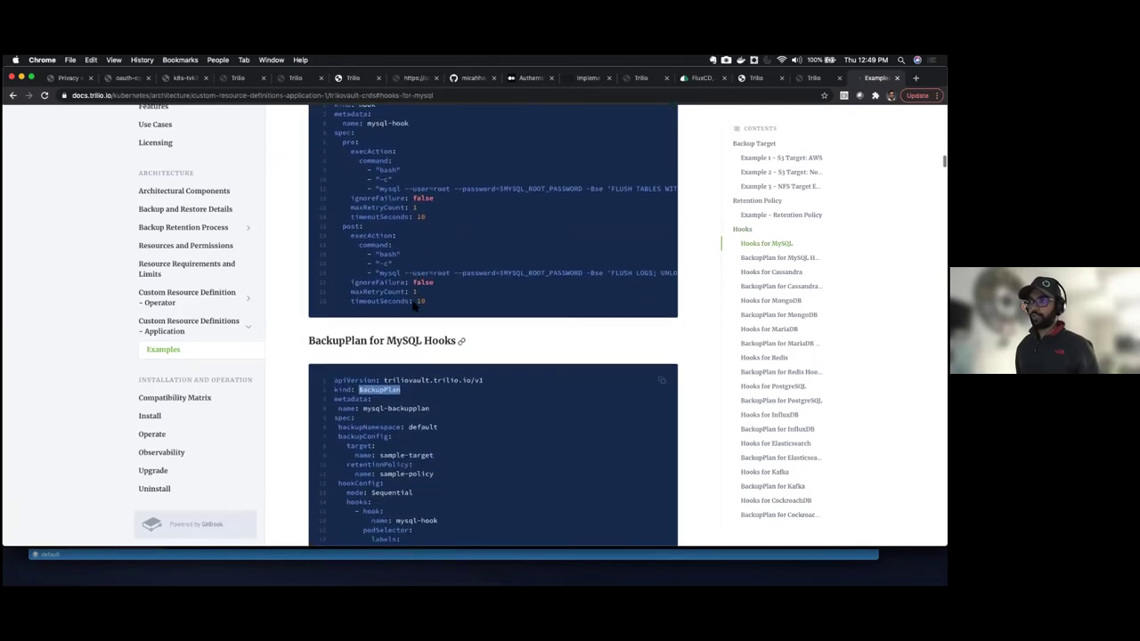
pyautogui.scroll(-5, 431, 224)
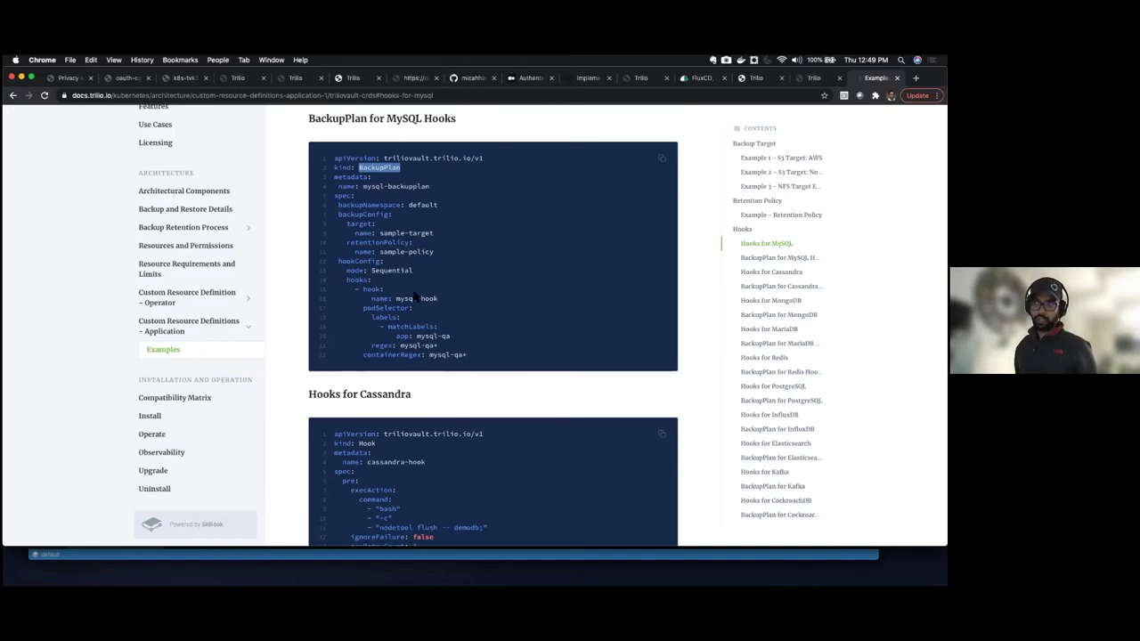
# - Examine how the MySQL BackupPlan example references its hook, highlighting the hook name, the app match label and the pod regex
pyautogui.tripleClick(406, 300)
pyautogui.scroll(5, 396, 294)
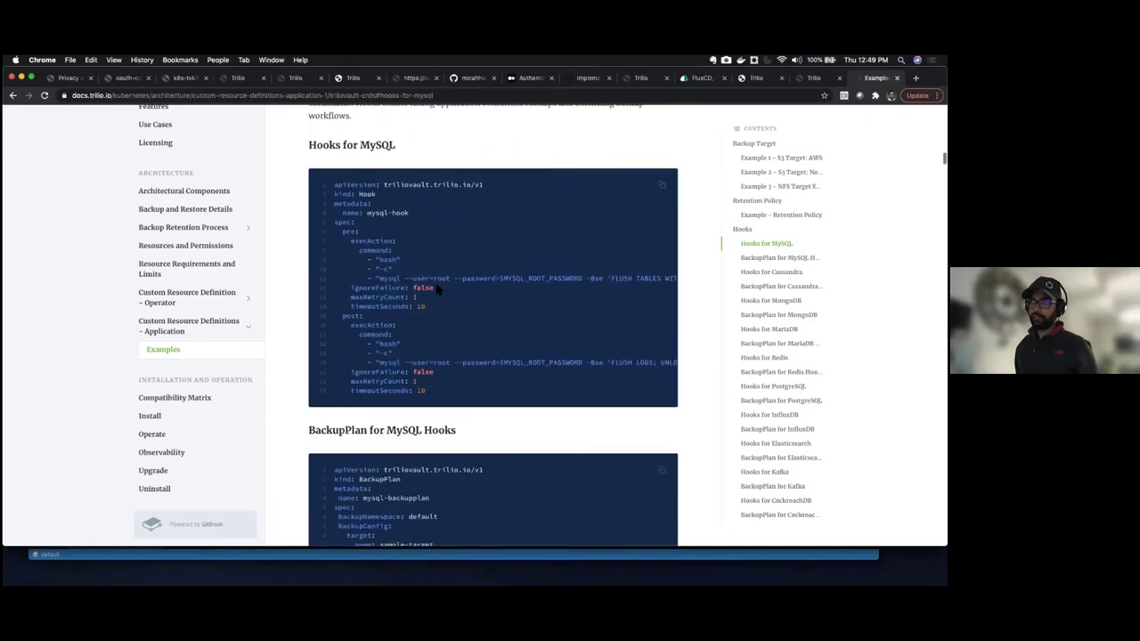
pyautogui.scroll(-5, 390, 279)
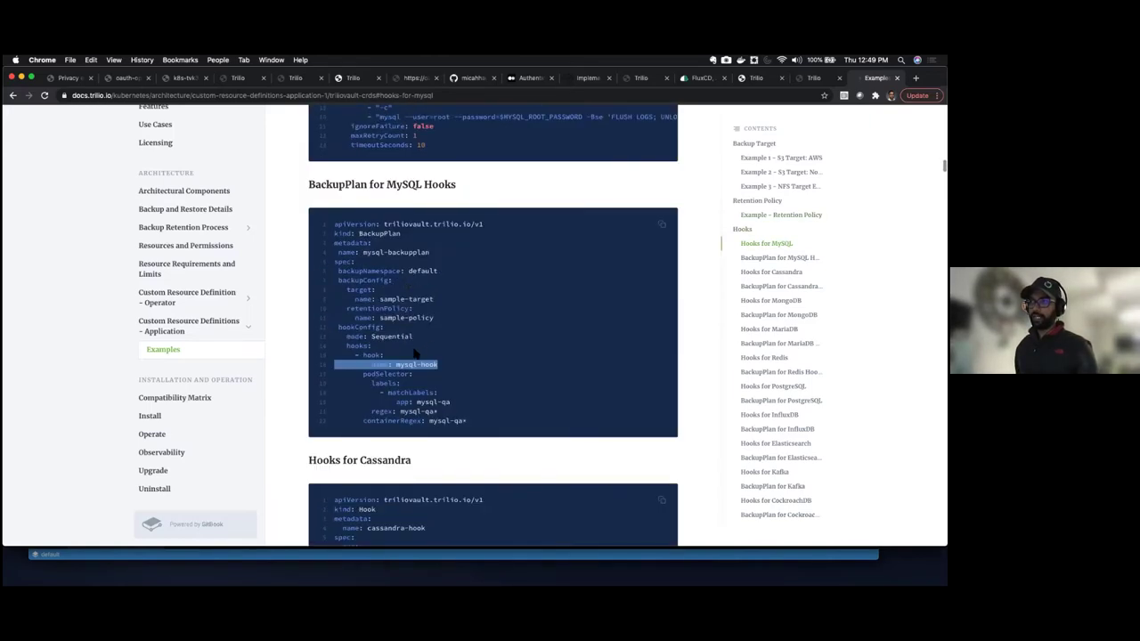
pyautogui.click(398, 359)
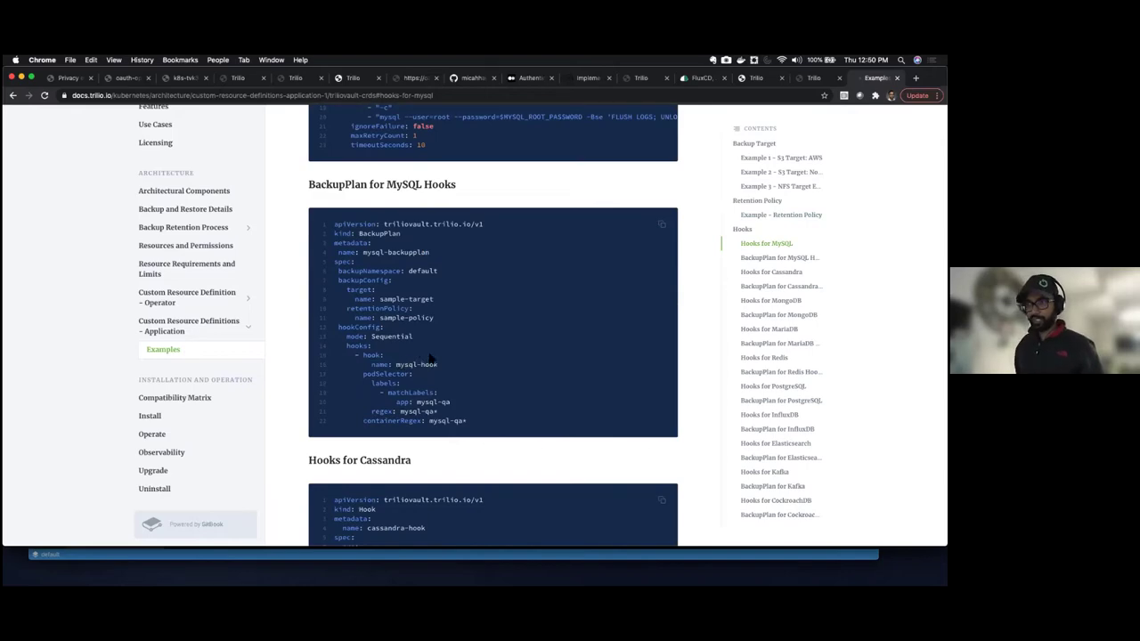
pyautogui.tripleClick(427, 402)
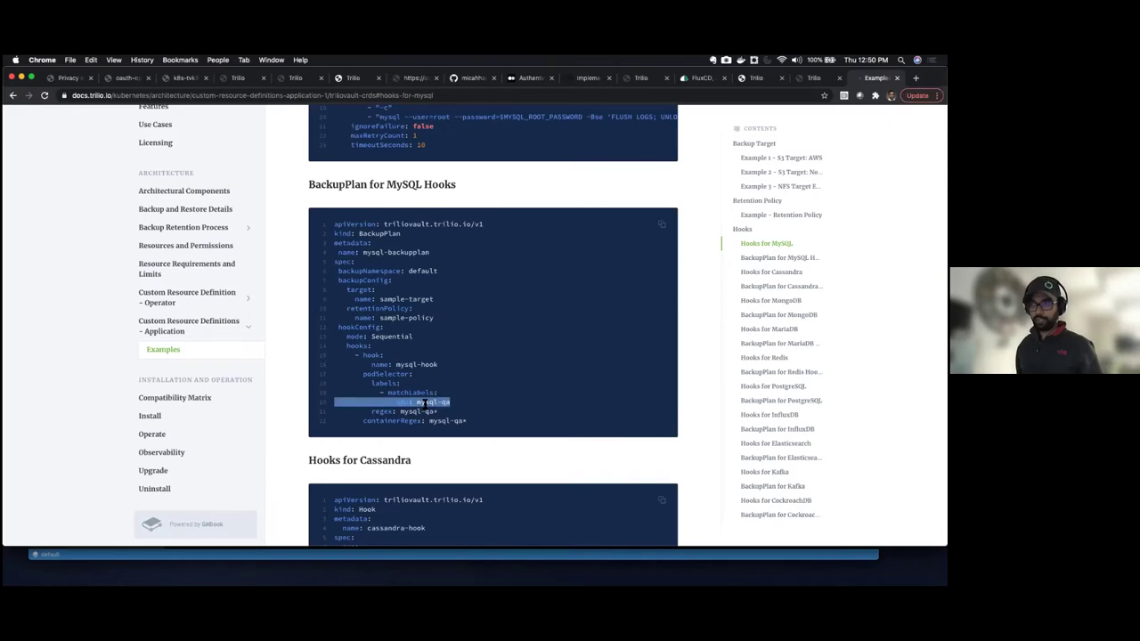
pyautogui.click(497, 392)
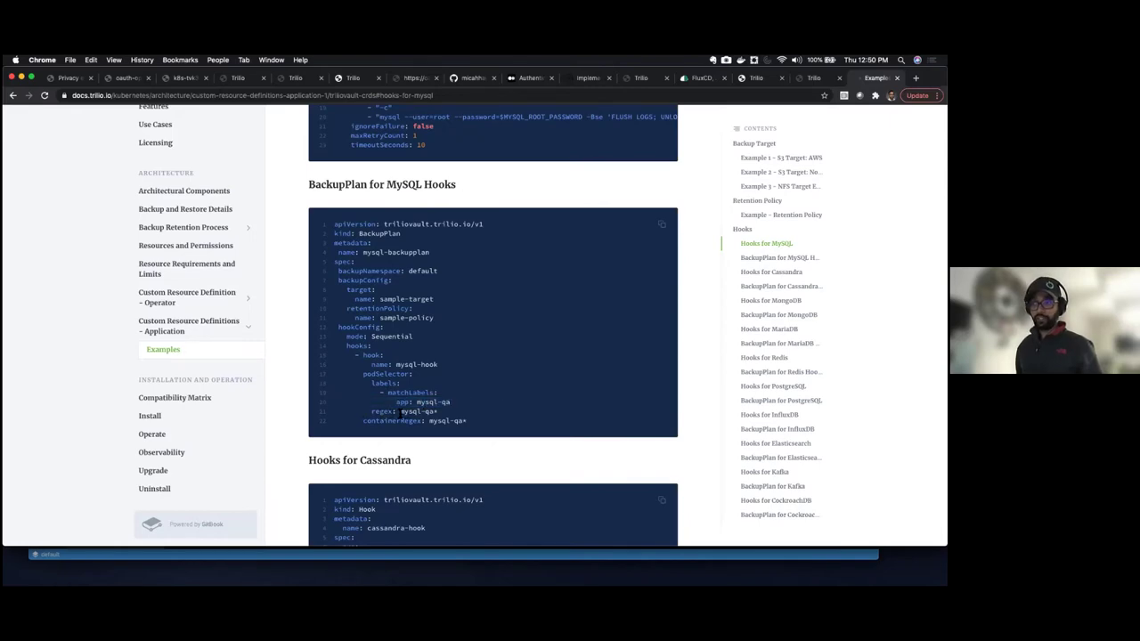
pyautogui.moveTo(399, 411); pyautogui.dragTo(438, 412)
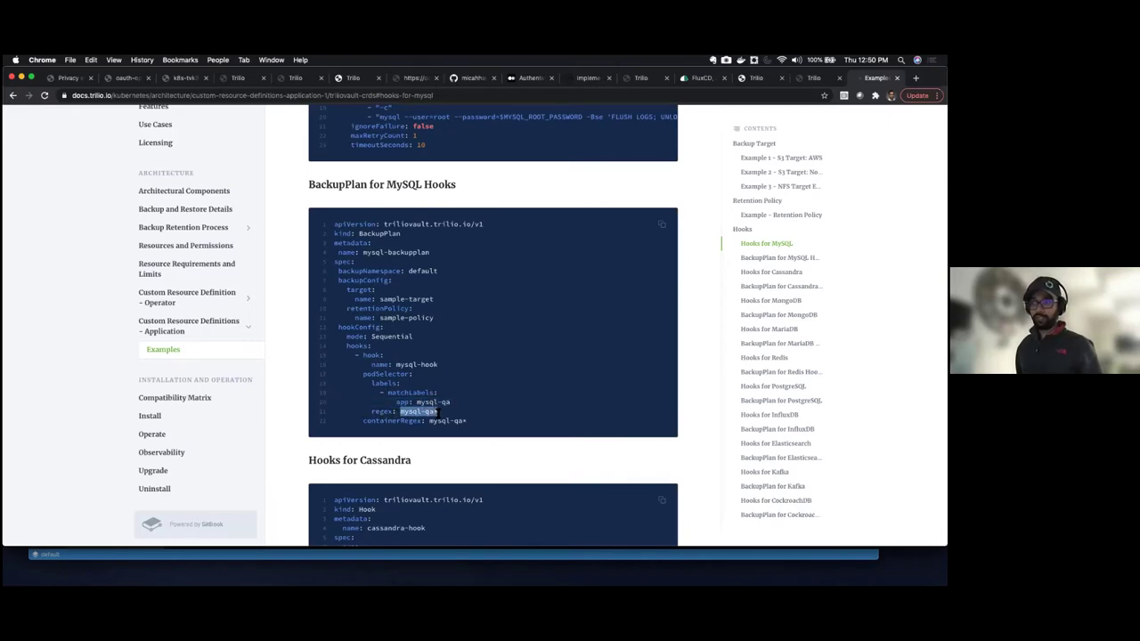
pyautogui.click(456, 415)
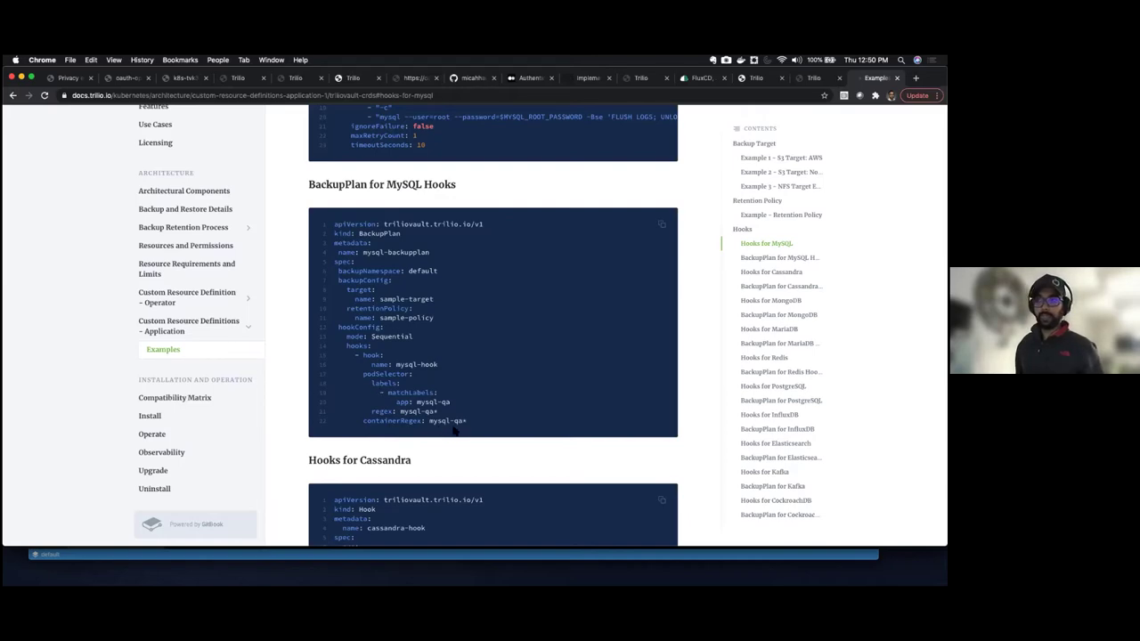
# - Look through the hook examples from Cassandra to PostgreSQL, and return to the retention policy and NFS target examples
pyautogui.scroll(-3, 627, 298)
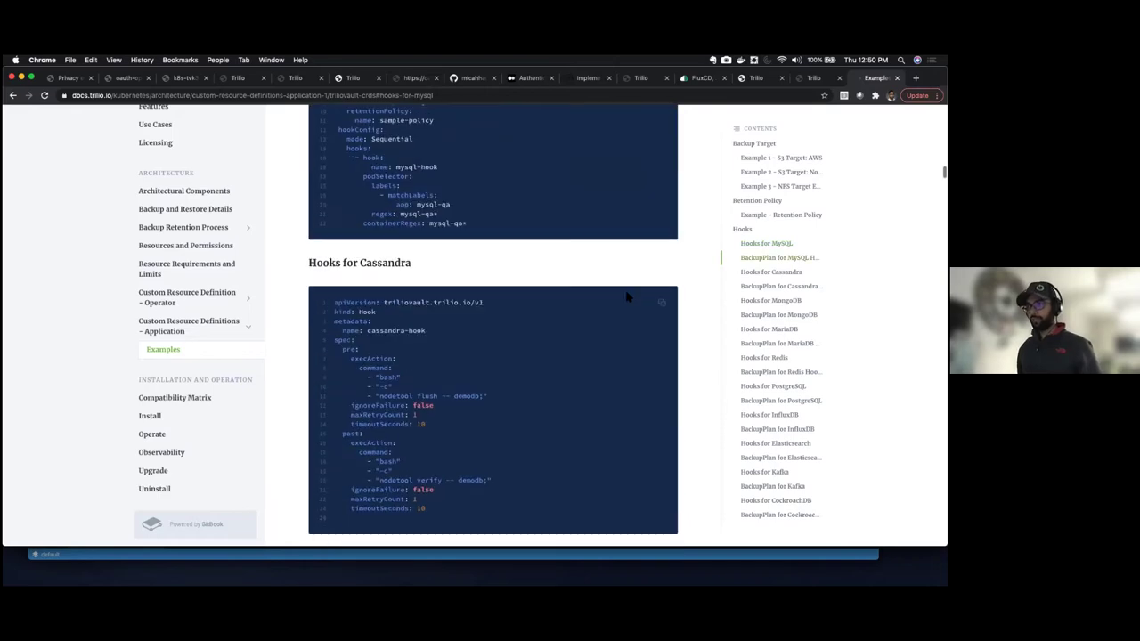
pyautogui.scroll(-10, 627, 297)
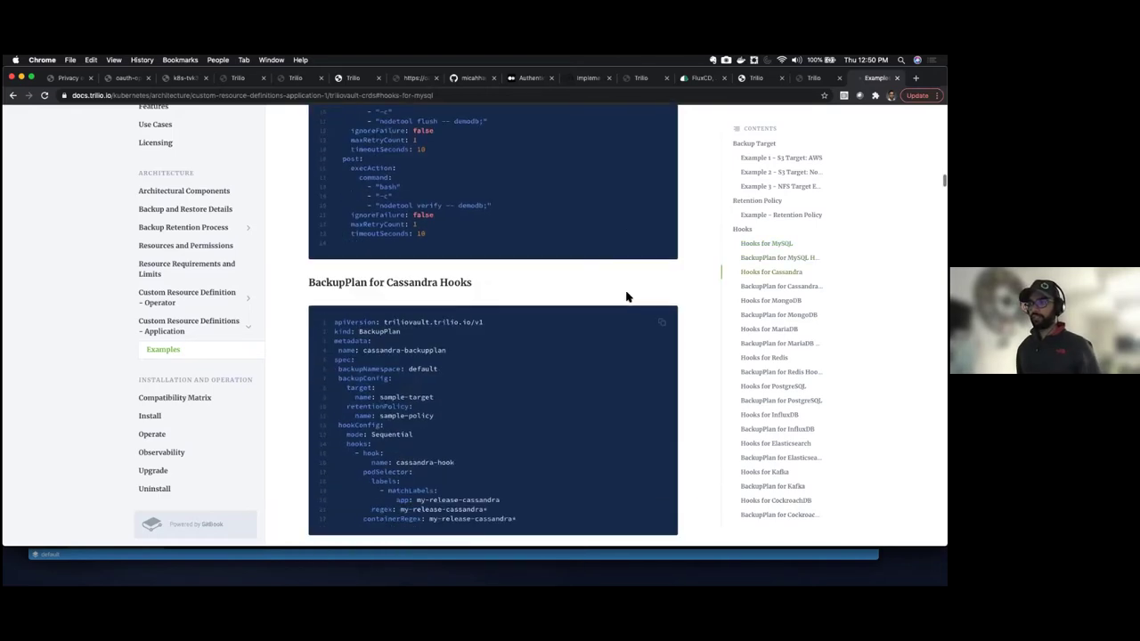
pyautogui.scroll(-10, 627, 297)
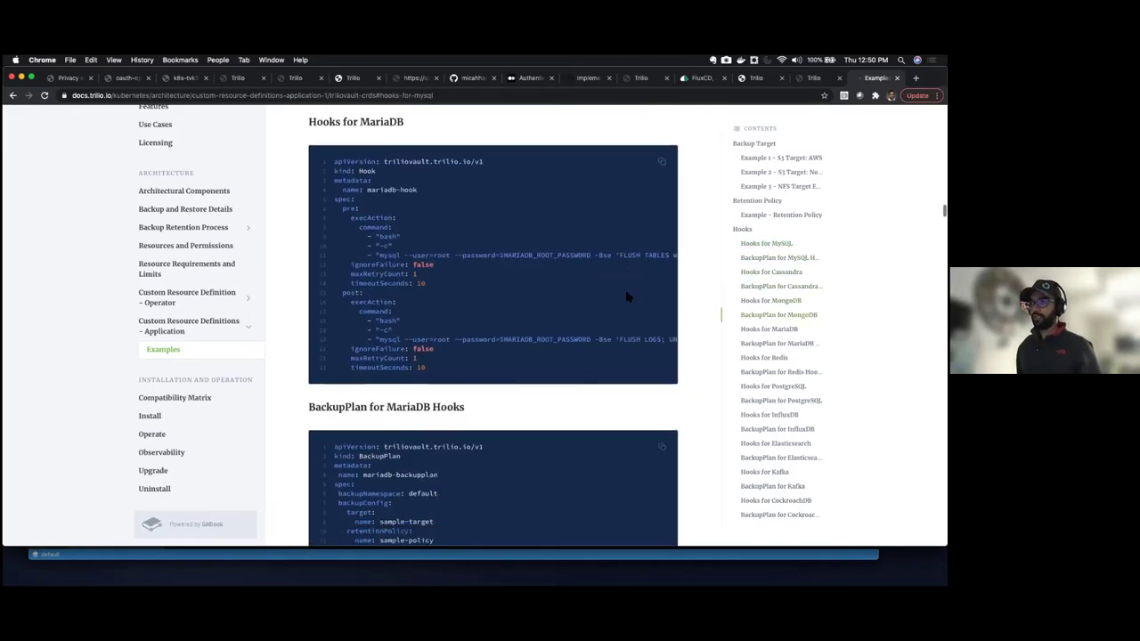
pyautogui.scroll(-10, 627, 297)
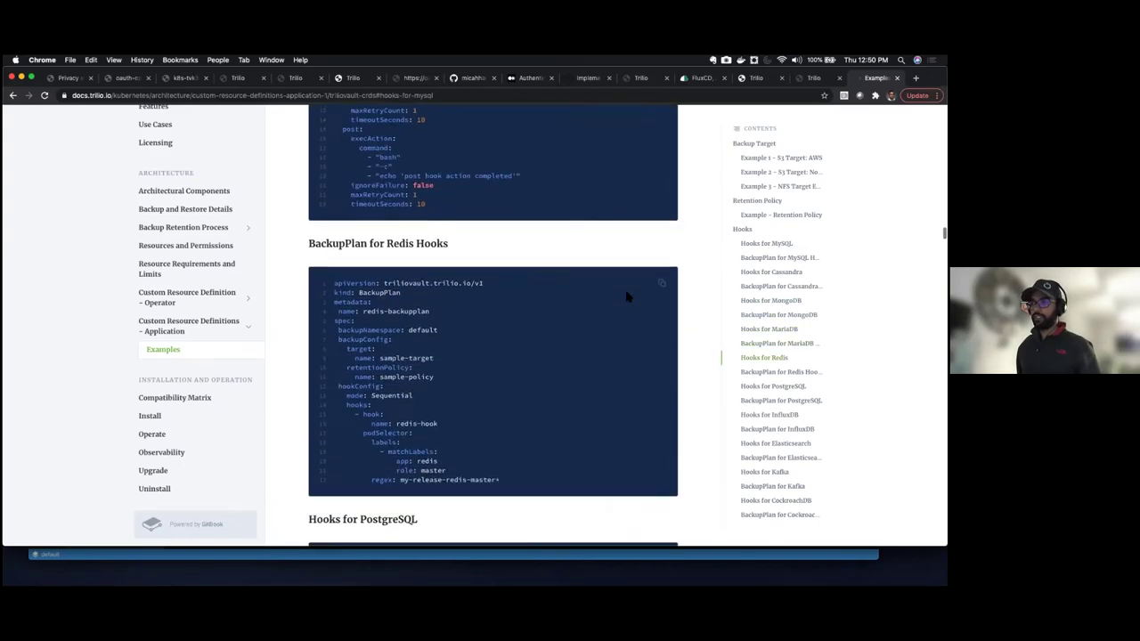
pyautogui.scroll(-5, 627, 297)
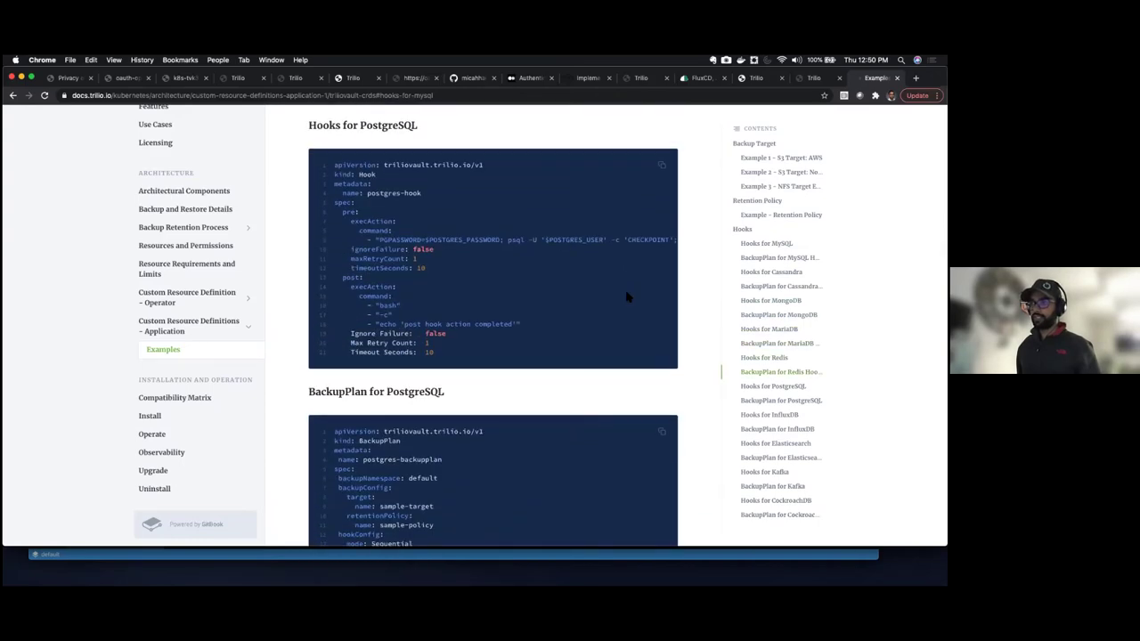
pyautogui.scroll(20, 627, 297)
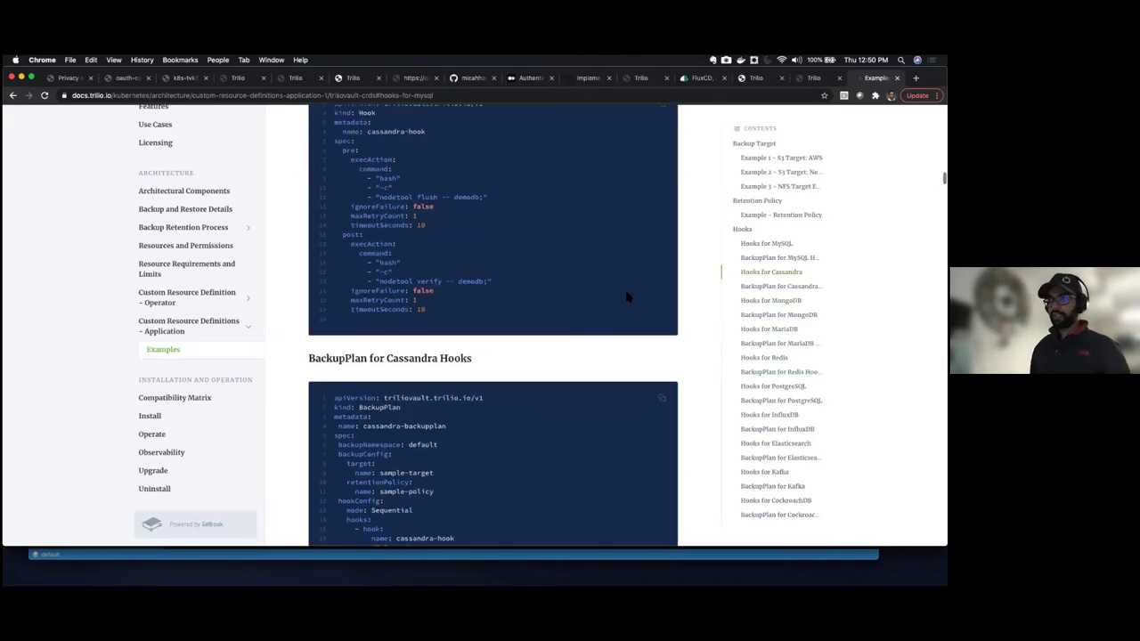
pyautogui.scroll(15, 626, 297)
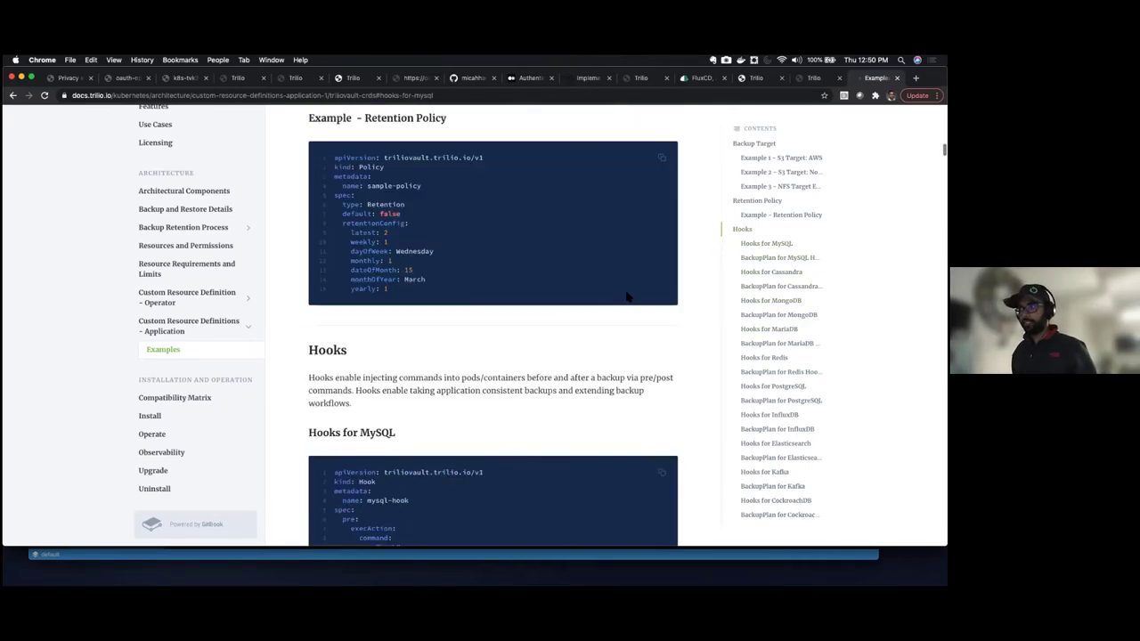
pyautogui.scroll(10, 627, 297)
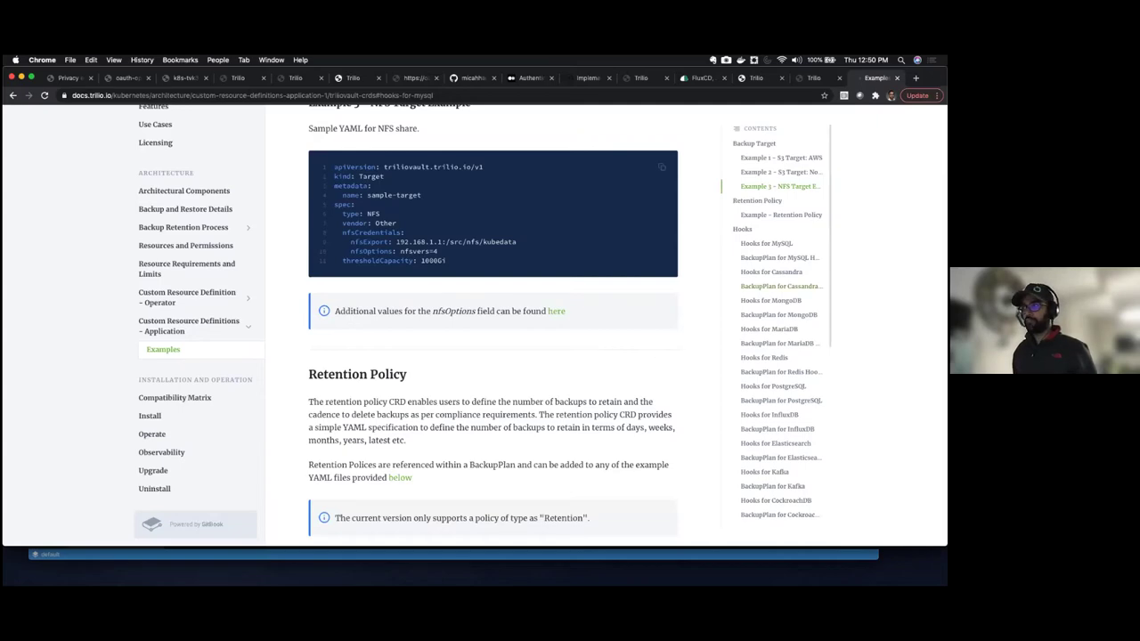
# - Go to the Hooks for CockroachDB example, read its BackupPlan, and review the Elasticsearch, InfluxDB and Redis examples above it
pyautogui.scroll(-1, 766, 367)
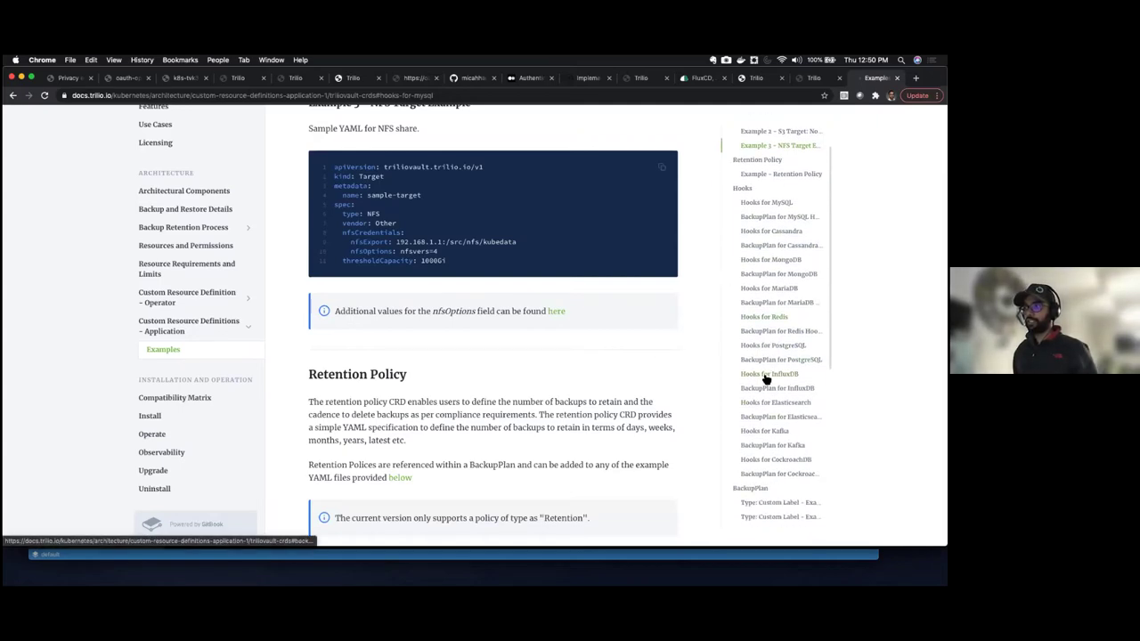
pyautogui.click(771, 466)
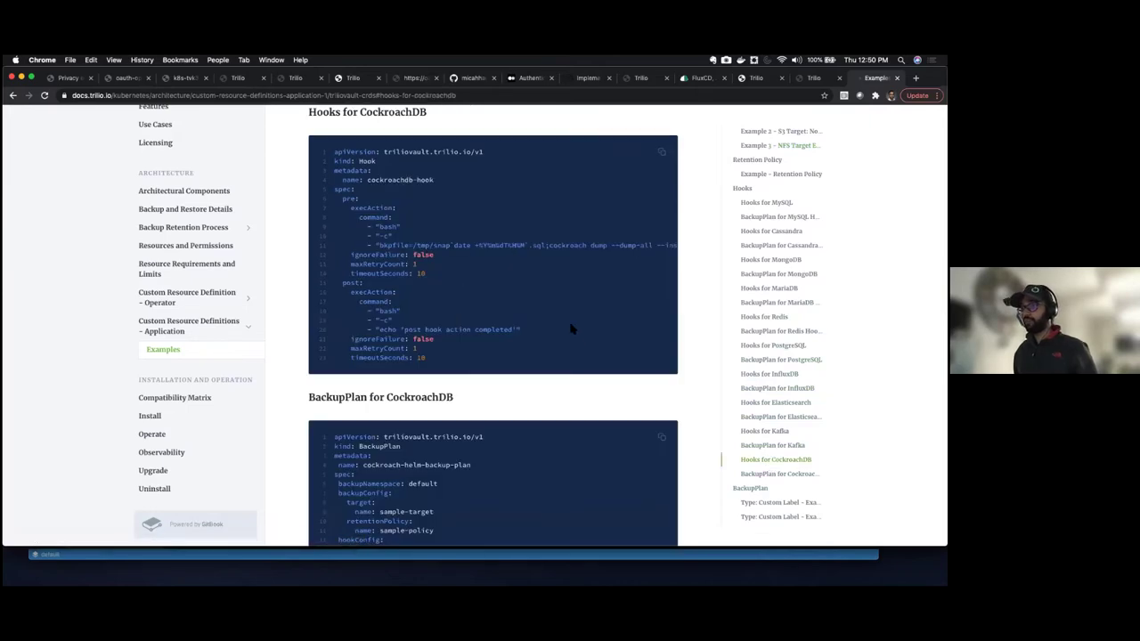
pyautogui.scroll(-5, 563, 299)
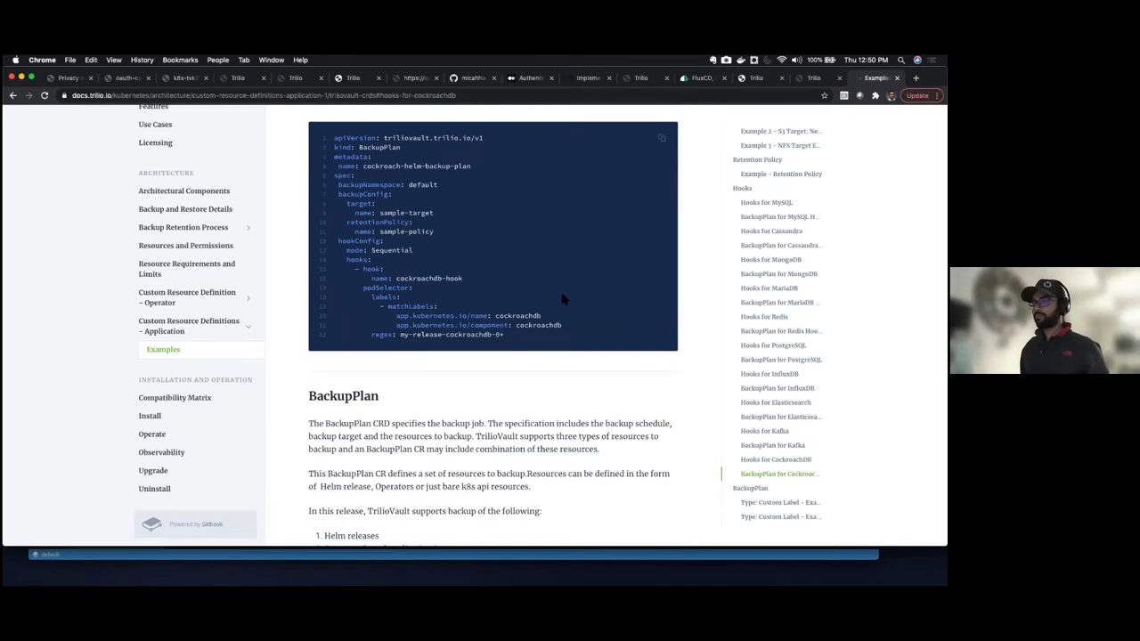
pyautogui.scroll(1, 563, 300)
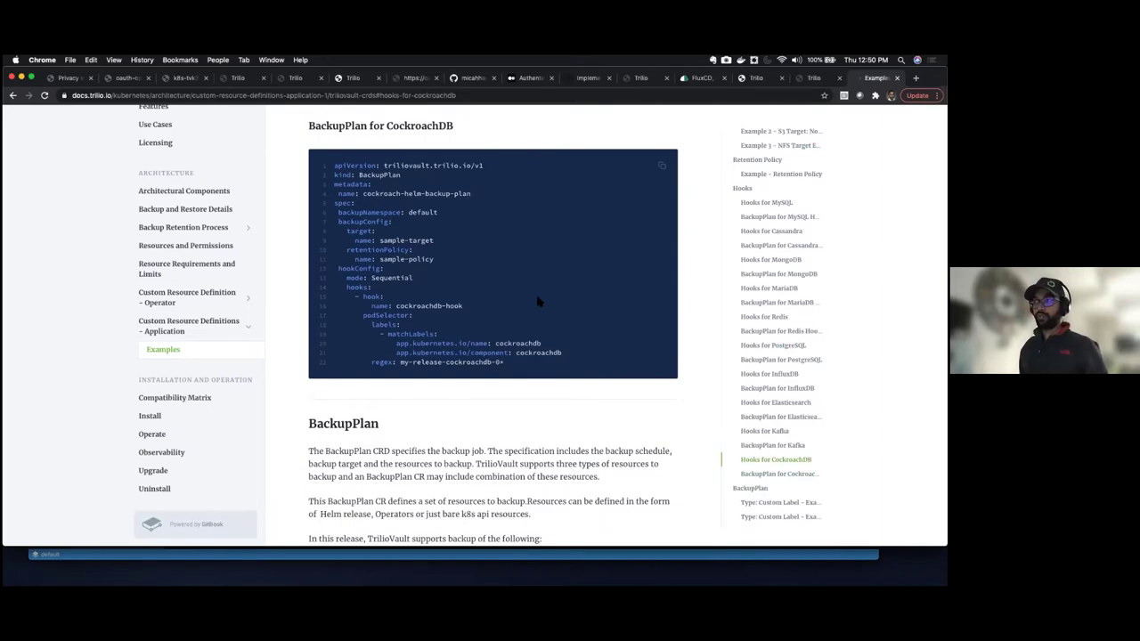
pyautogui.scroll(15, 537, 302)
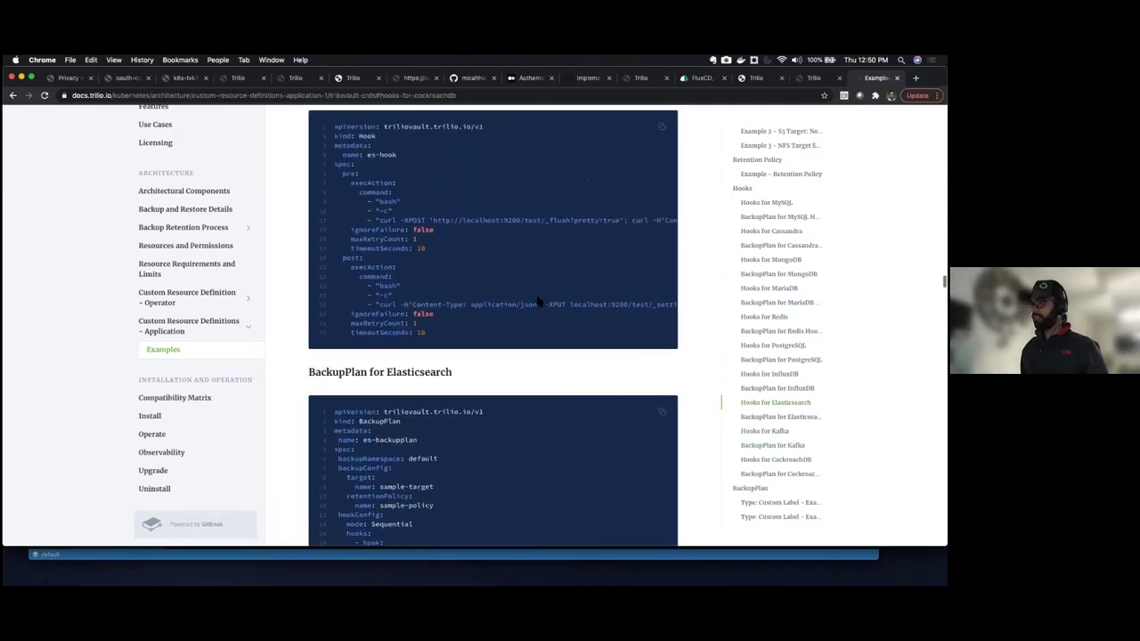
pyautogui.scroll(8, 538, 302)
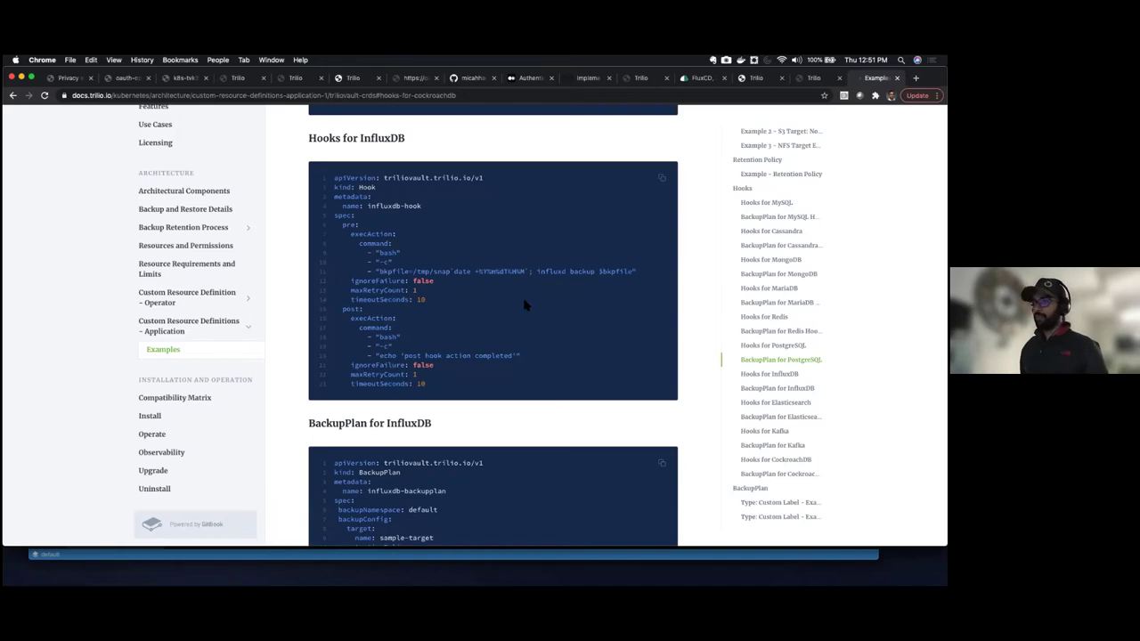
pyautogui.scroll(10, 525, 306)
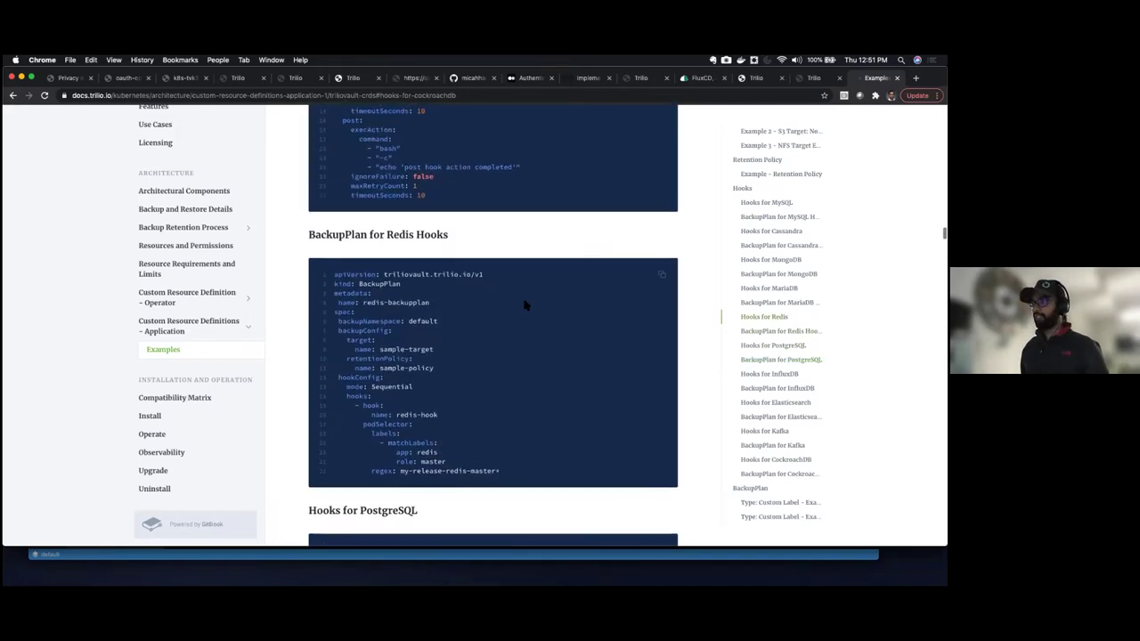
pyautogui.scroll(1, 525, 305)
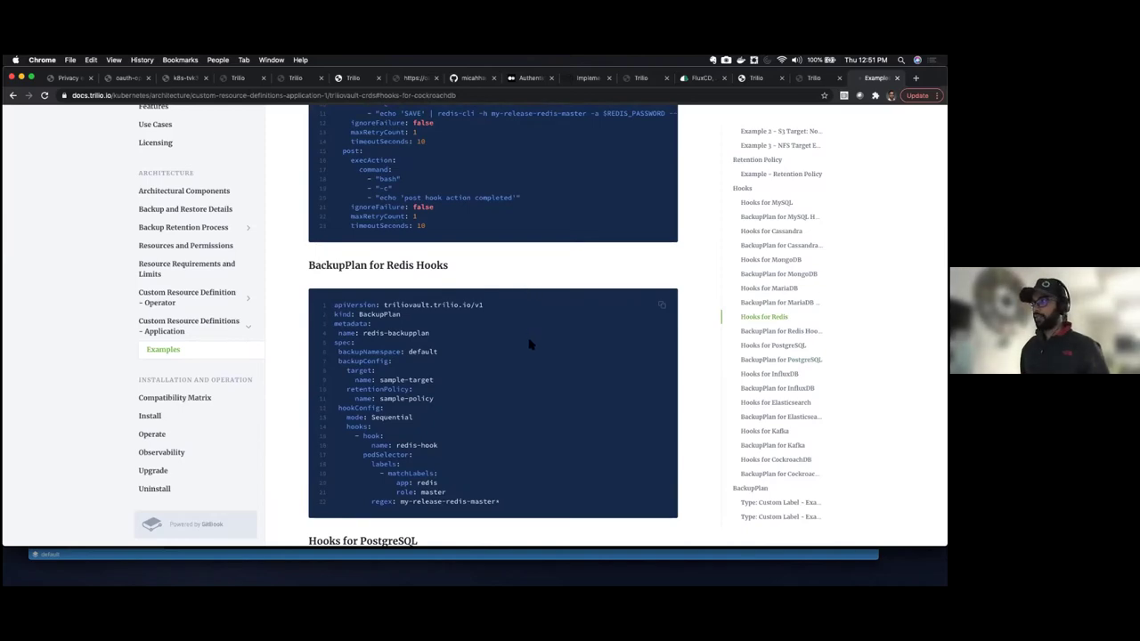
# - Review the Redis Hook example above its BackupPlan, and return to the TrilioVault management console
pyautogui.scroll(3, 529, 344)
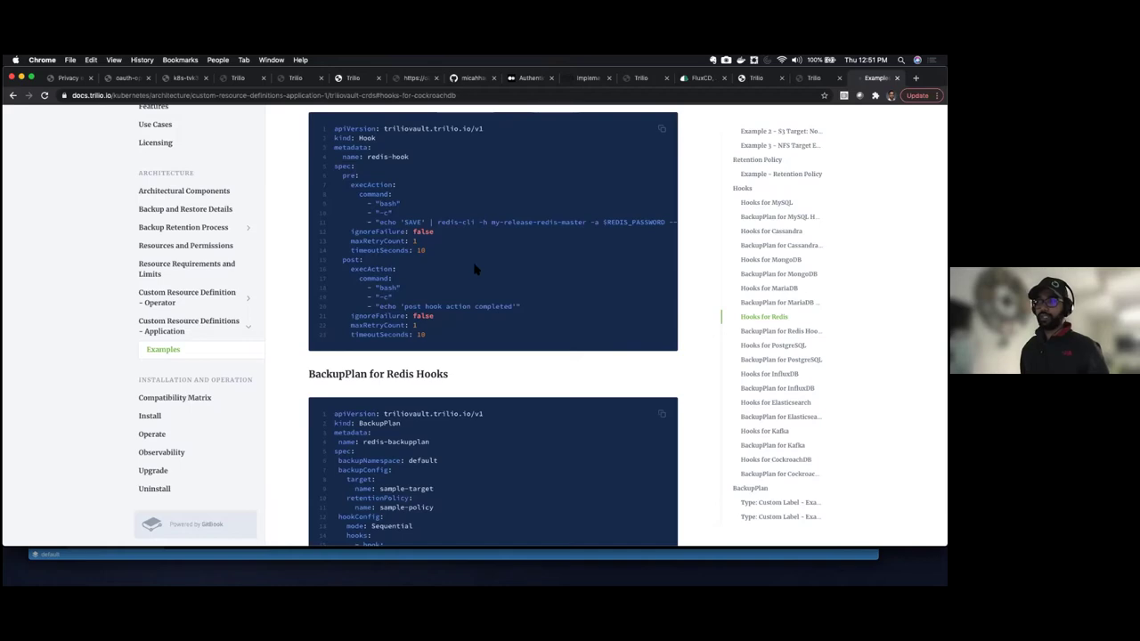
pyautogui.scroll(1, 474, 270)
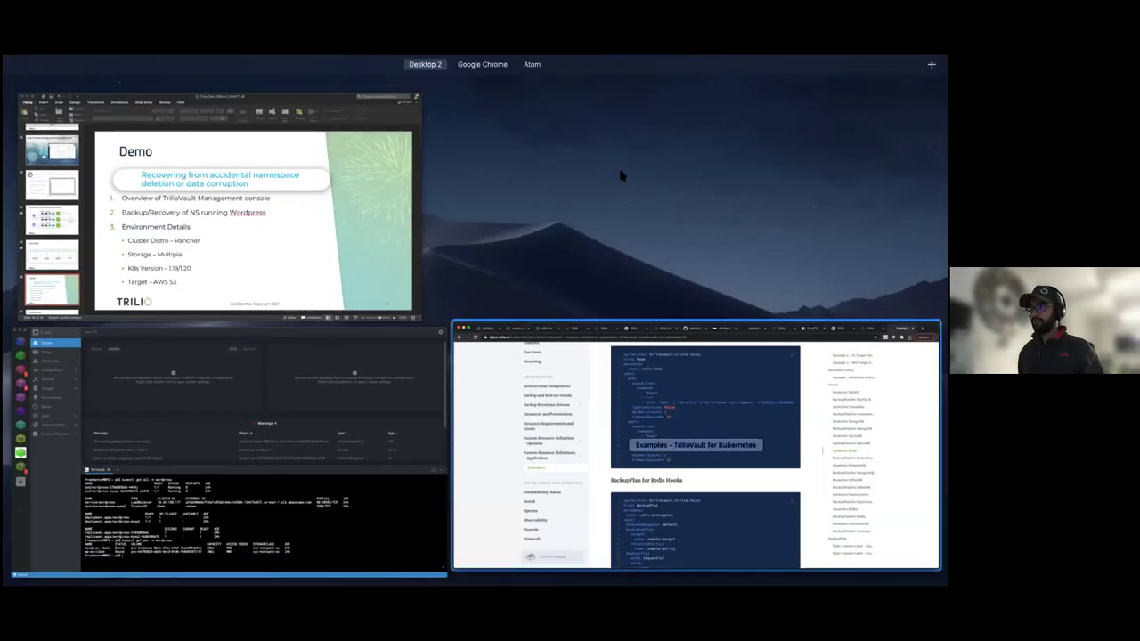
pyautogui.hotkey('ctrl', 'shift', 'Tab')
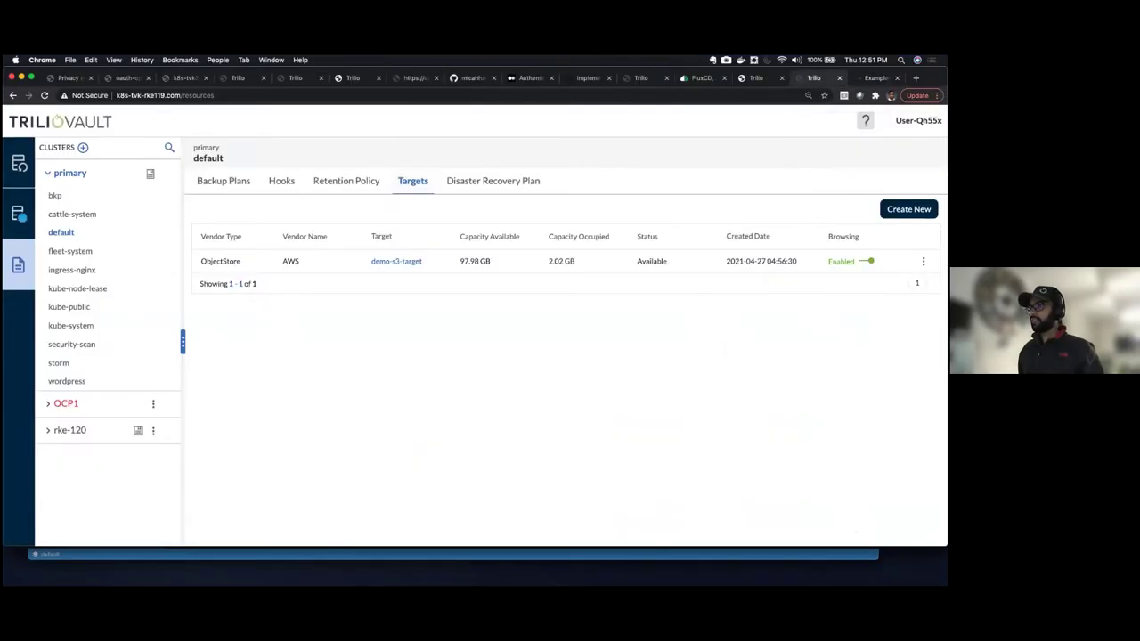
# - View the YAML of wordpress-backup-7 from the backup overview of the primary cluster's wordpress namespace, and close it
pyautogui.click(33, 173)
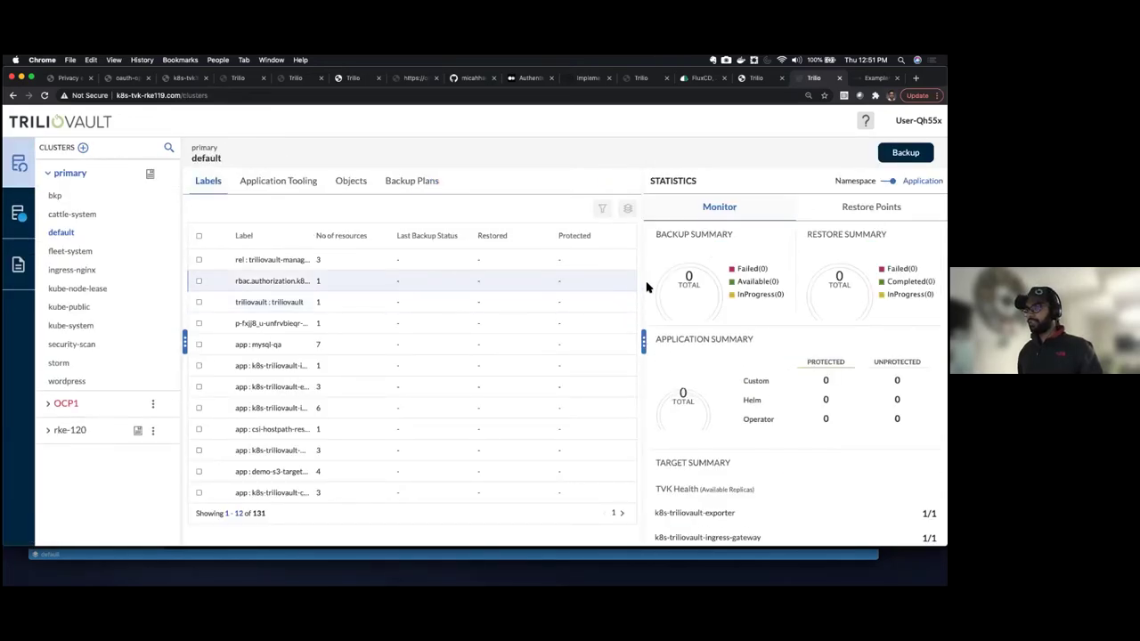
pyautogui.click(71, 381)
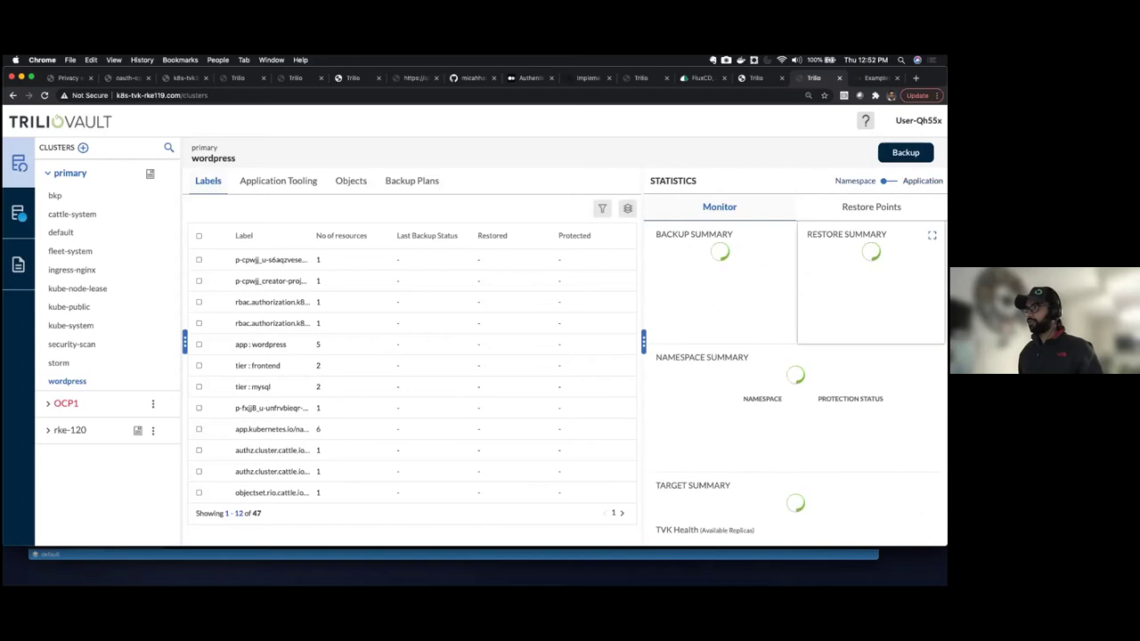
pyautogui.click(780, 234)
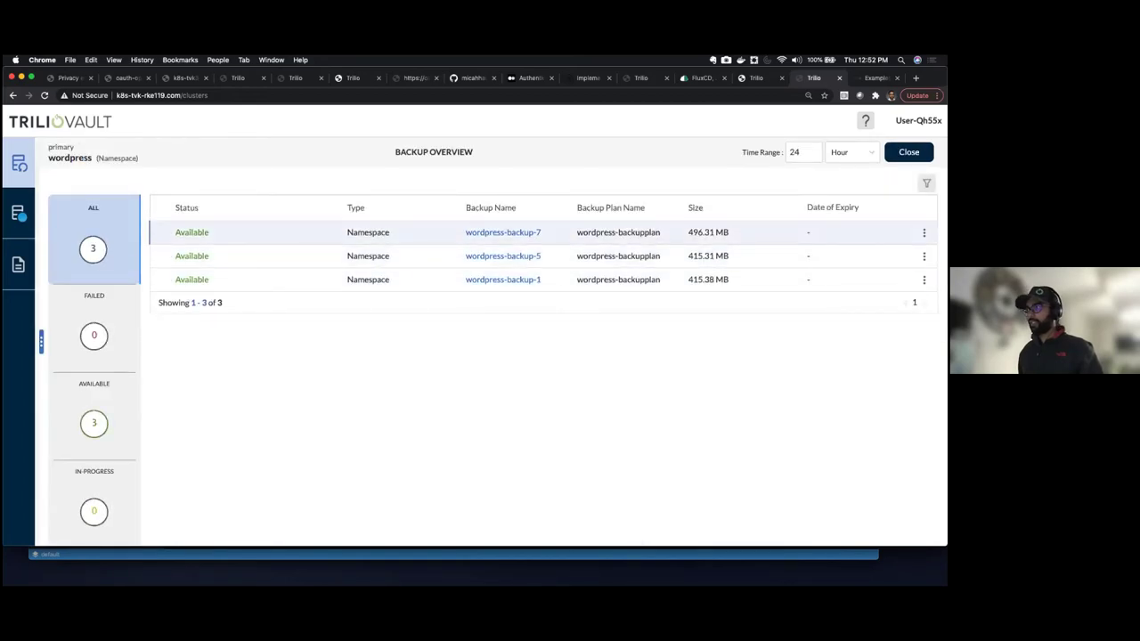
pyautogui.click(923, 232)
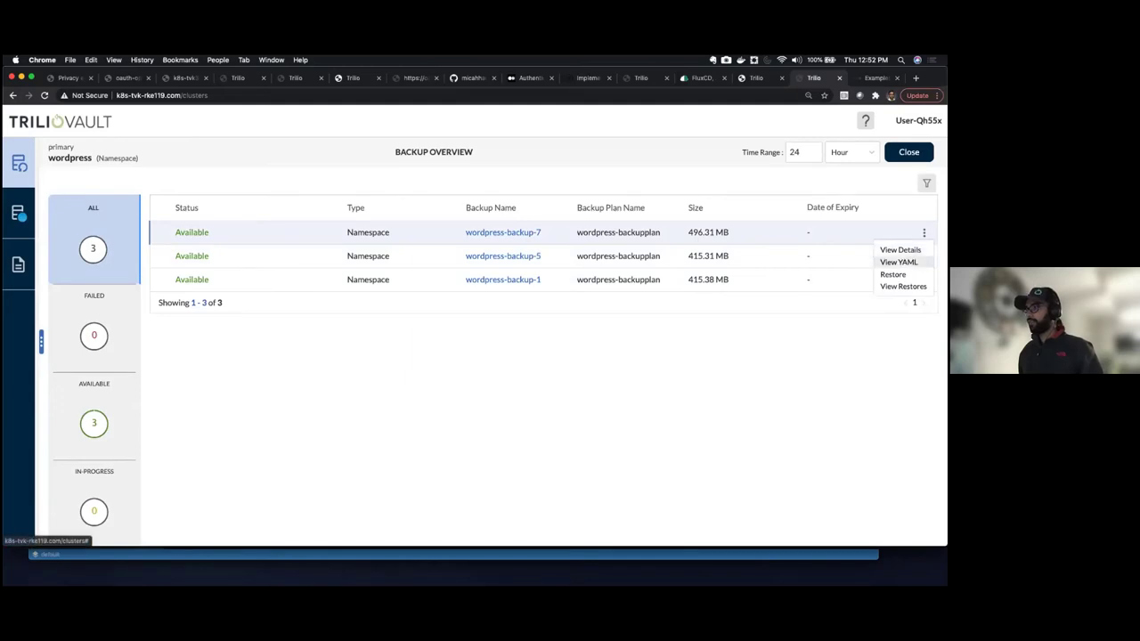
pyautogui.click(898, 262)
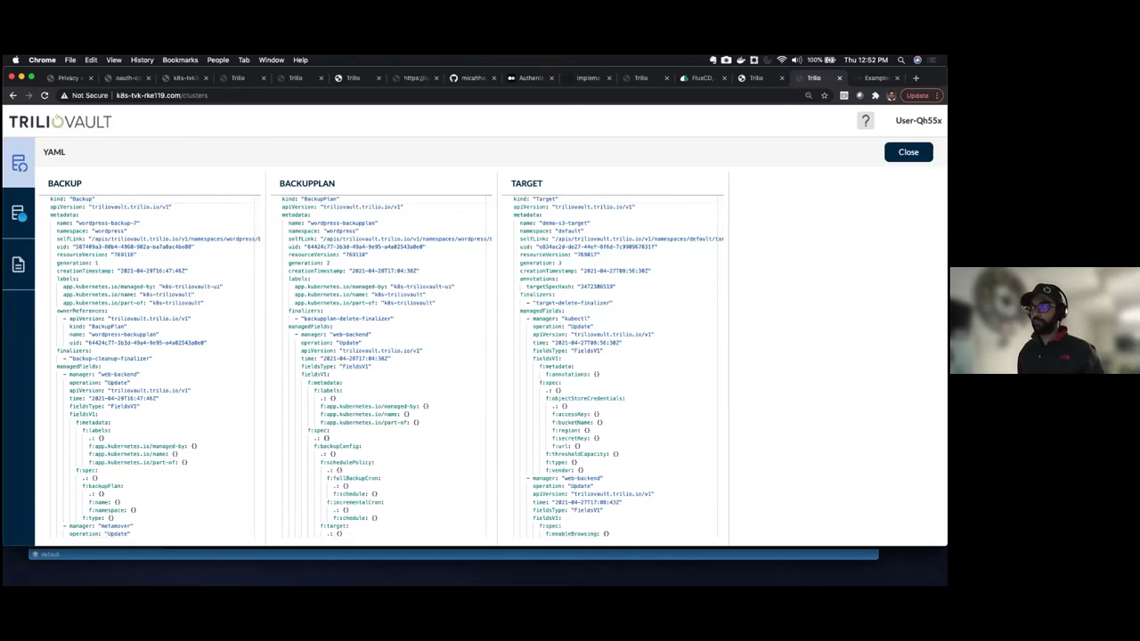
pyautogui.click(908, 152)
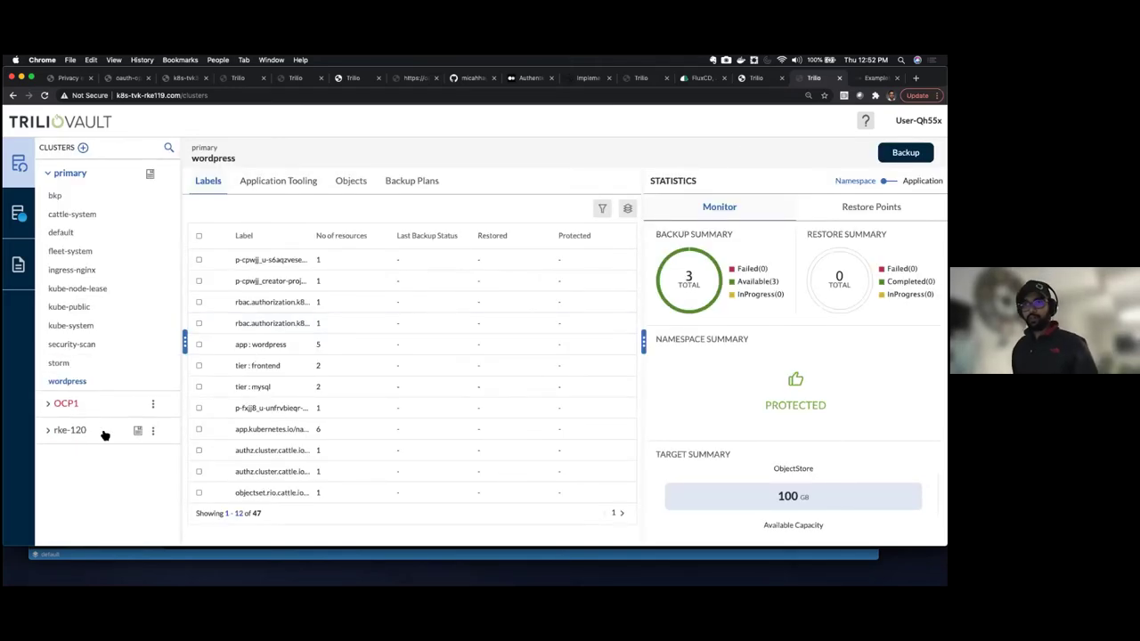
# - Expand the rke-120 cluster, and switch to Lens to run "kubectl get all" in that cluster's terminal
pyautogui.click(51, 431)
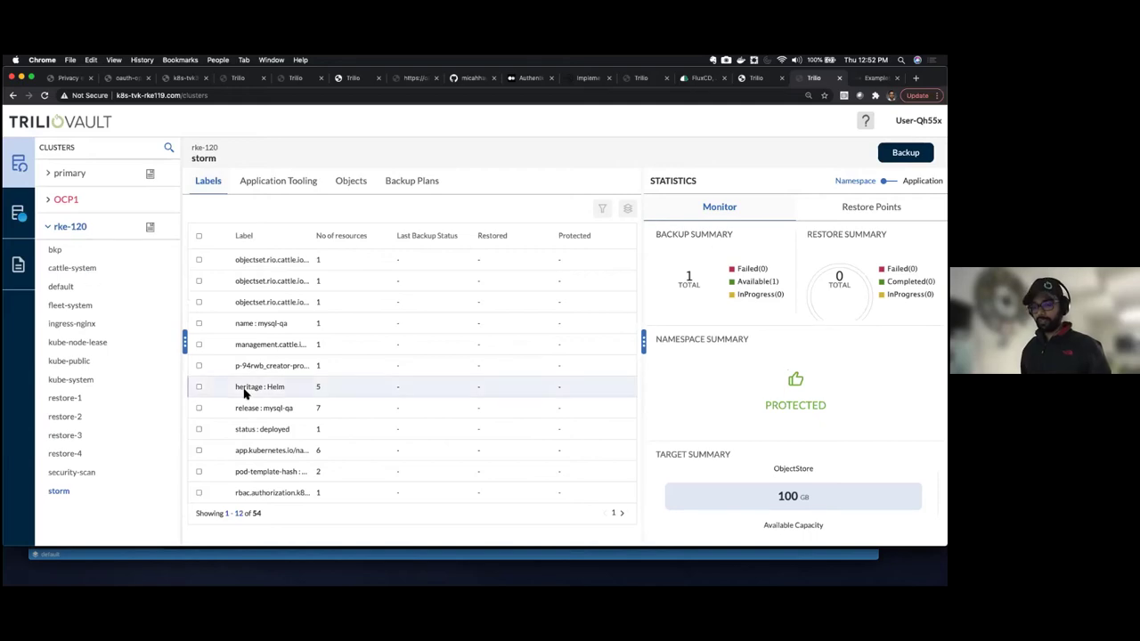
pyautogui.hotkey('ctrl', 'Up')
pyautogui.click(46, 348)
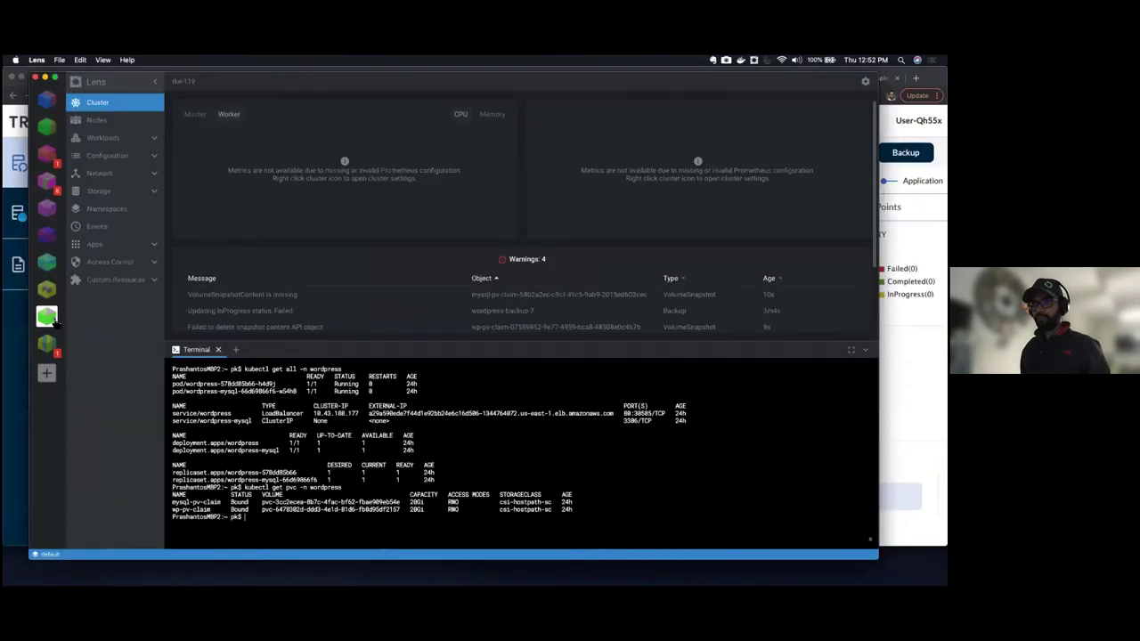
pyautogui.click(47, 344)
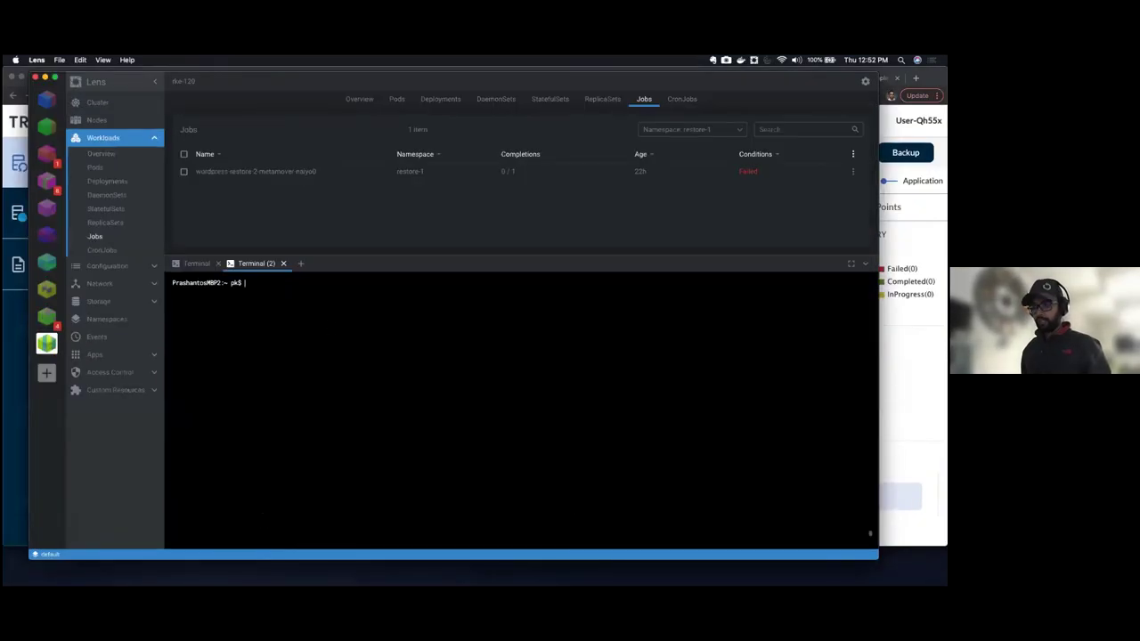
pyautogui.write('kubec')
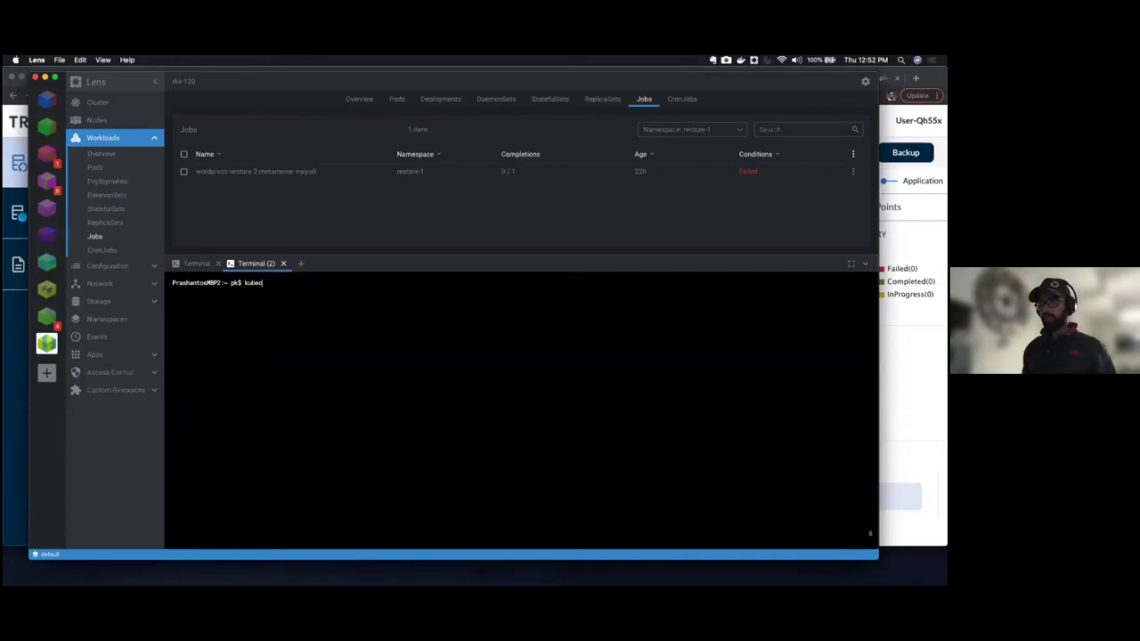
pyautogui.write('tl get a')
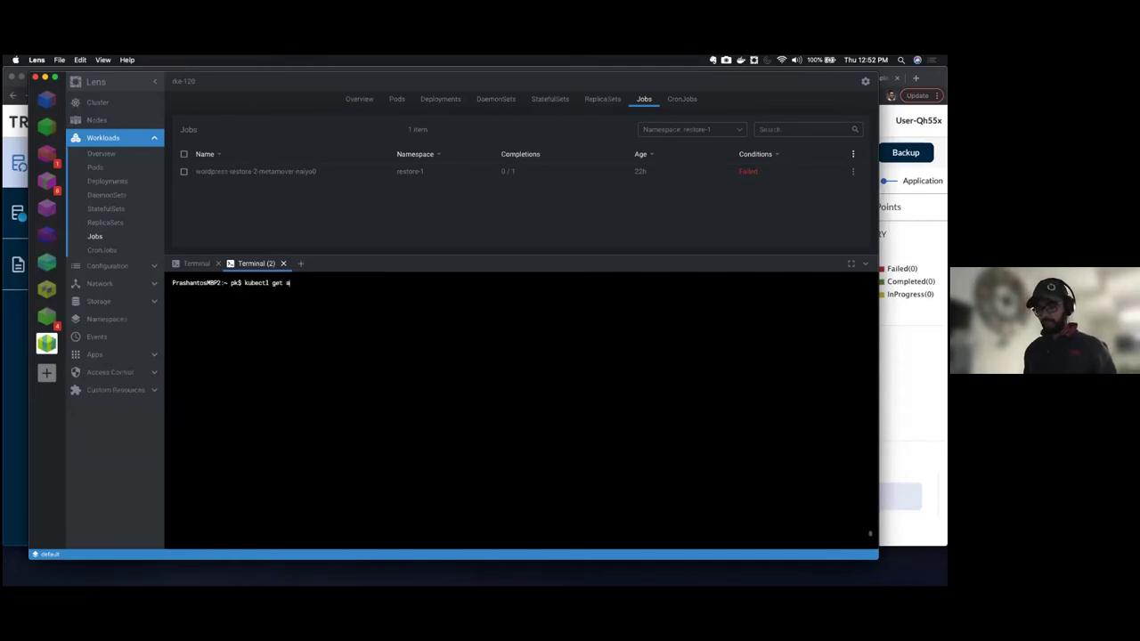
pyautogui.write('ll')
pyautogui.press('Return')
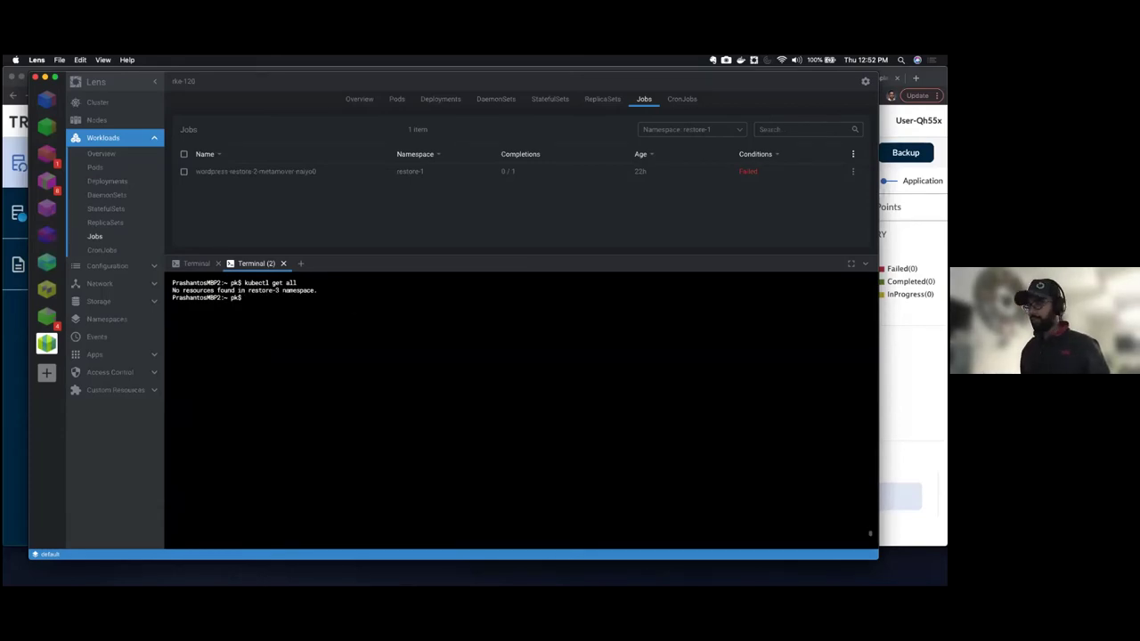
# - Switch back to Chrome and open the target browser of demo-s3-target from the rke-120 cluster's default namespace resources
pyautogui.hotkey('ctrl', 'Up')
pyautogui.click(522, 445)
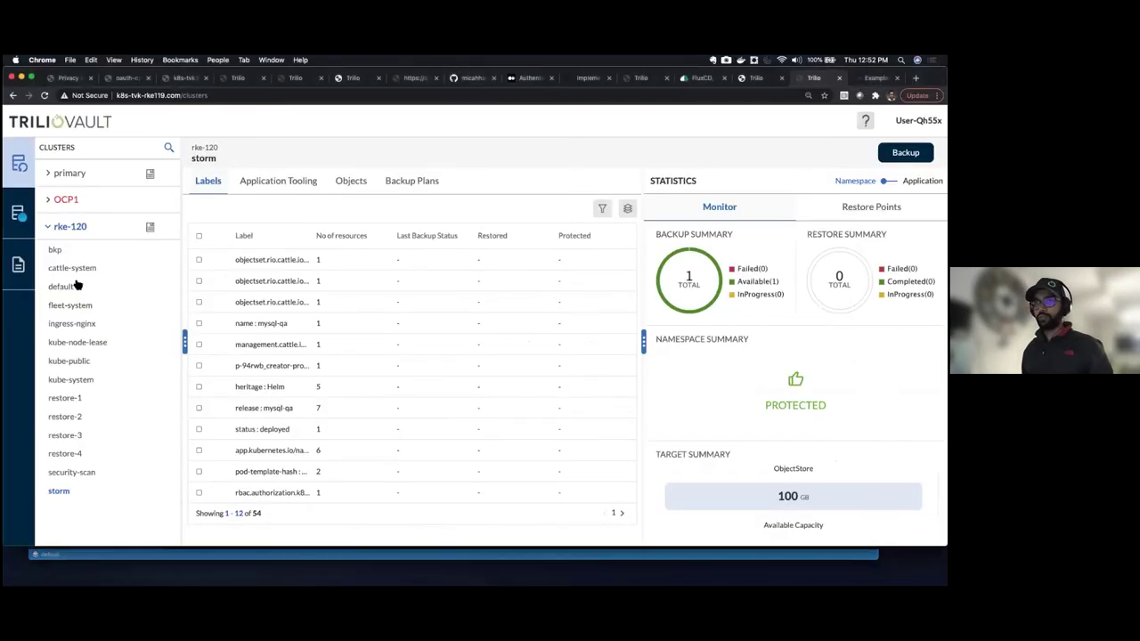
pyautogui.click(75, 287)
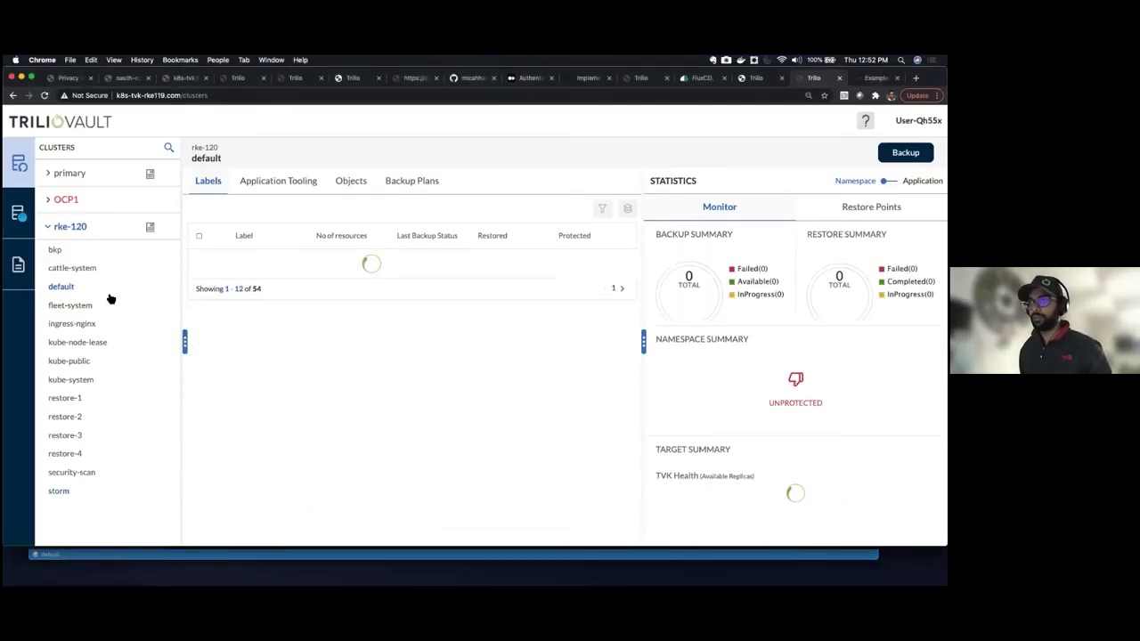
pyautogui.click(26, 265)
pyautogui.click(431, 189)
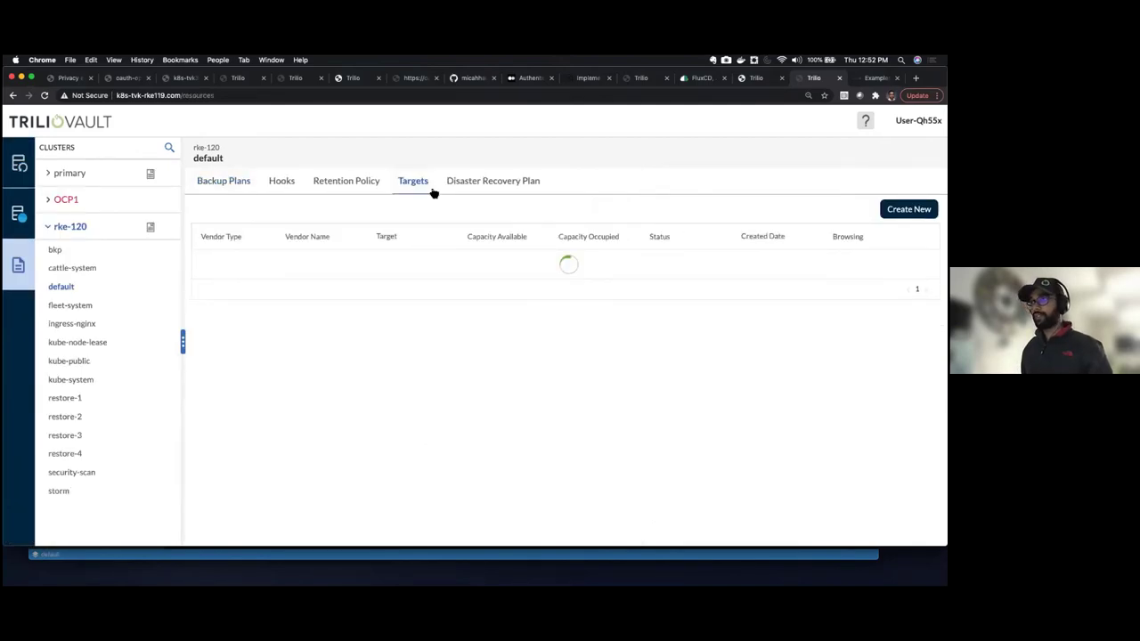
pyautogui.click(920, 258)
pyautogui.click(901, 281)
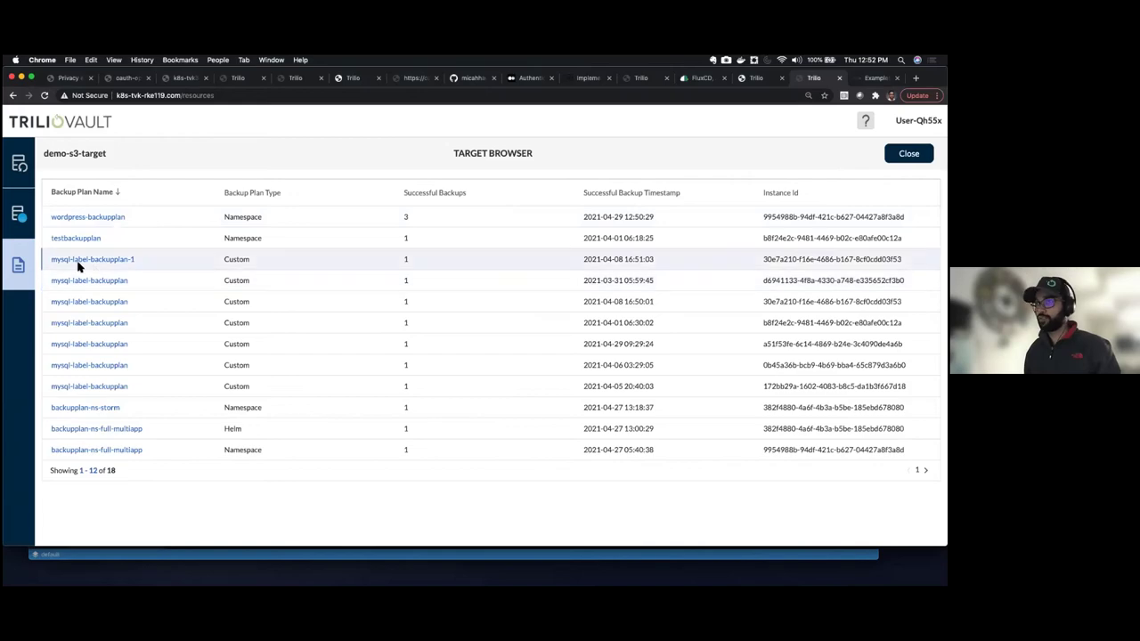
# - Start a restore of wordpress-backup-7 from the wordpress-backupplan backups
pyautogui.click(101, 219)
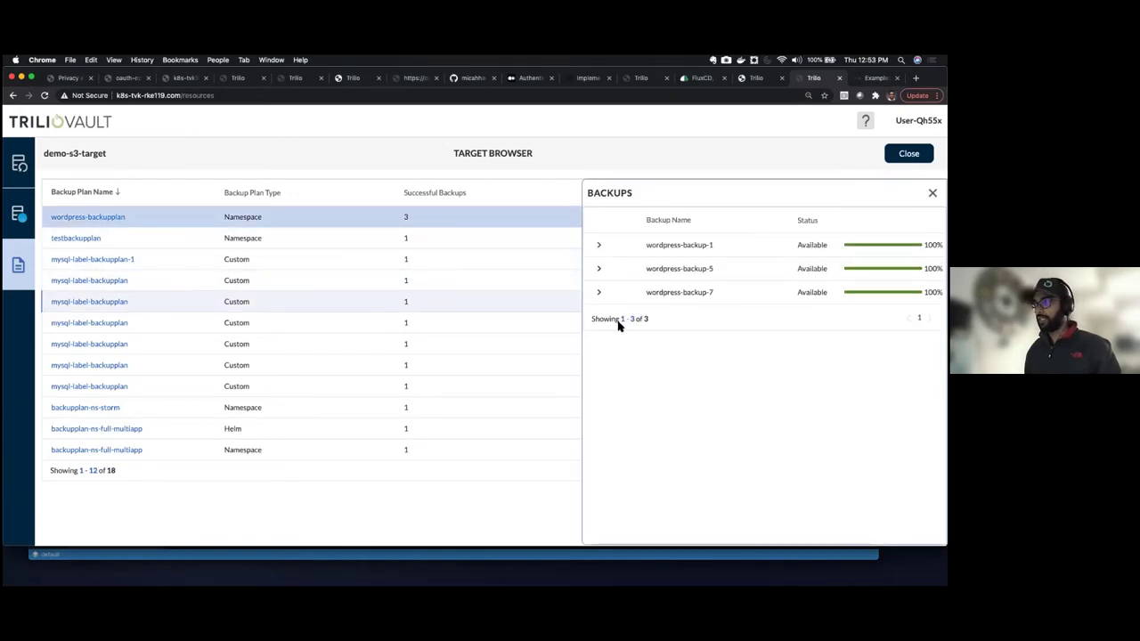
pyautogui.click(600, 295)
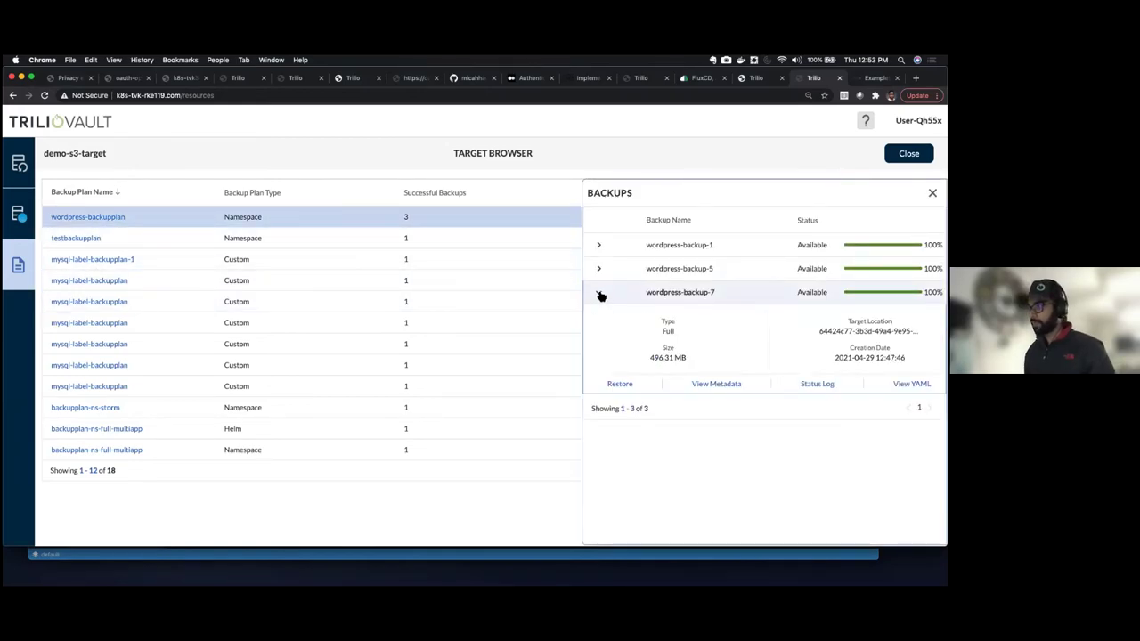
pyautogui.click(621, 385)
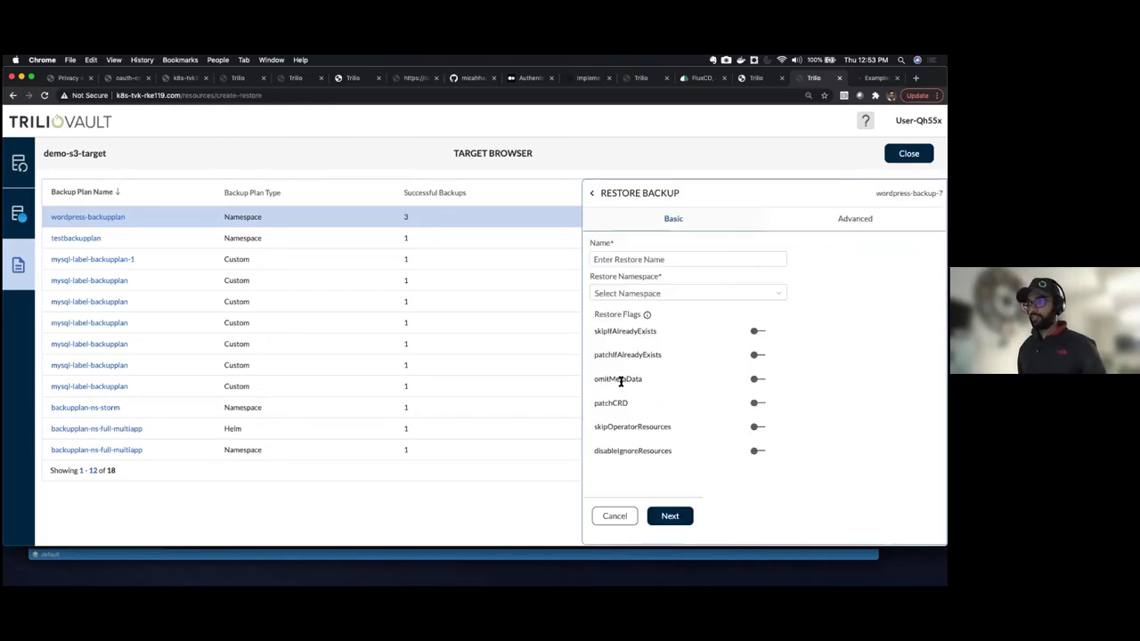
# - Name the restore wordpress-restore-7, set its restore namespace to restore-3, and enable the skipIfAlreadyExists flag
pyautogui.click(636, 260)
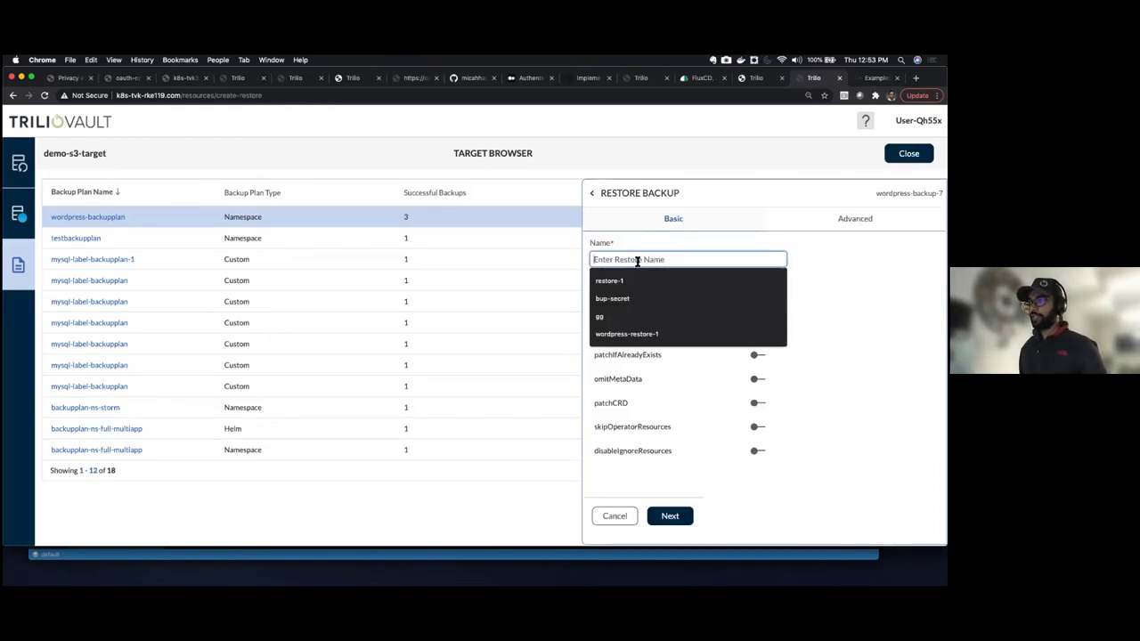
pyautogui.click(639, 332)
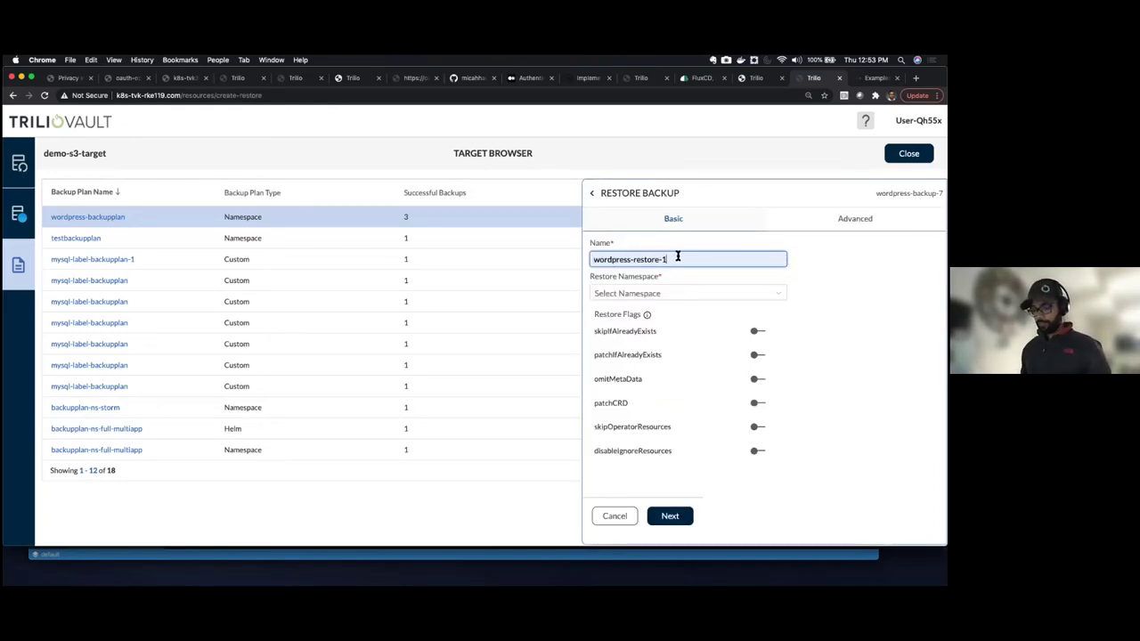
pyautogui.press('BackSpace')
pyautogui.write('7')
pyautogui.click(660, 295)
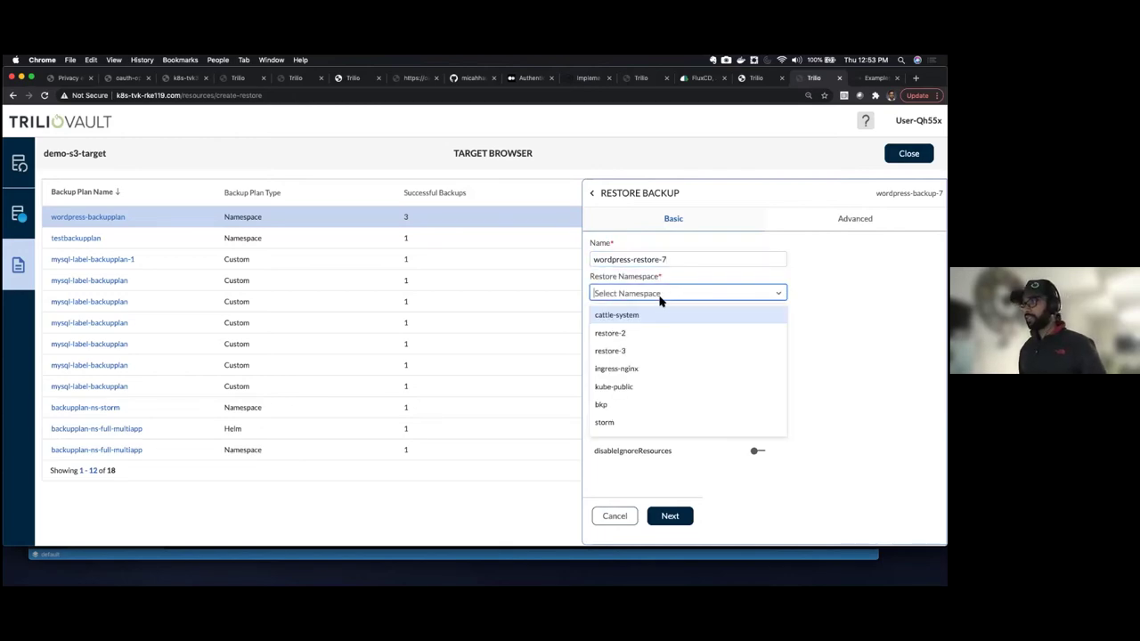
pyautogui.click(631, 350)
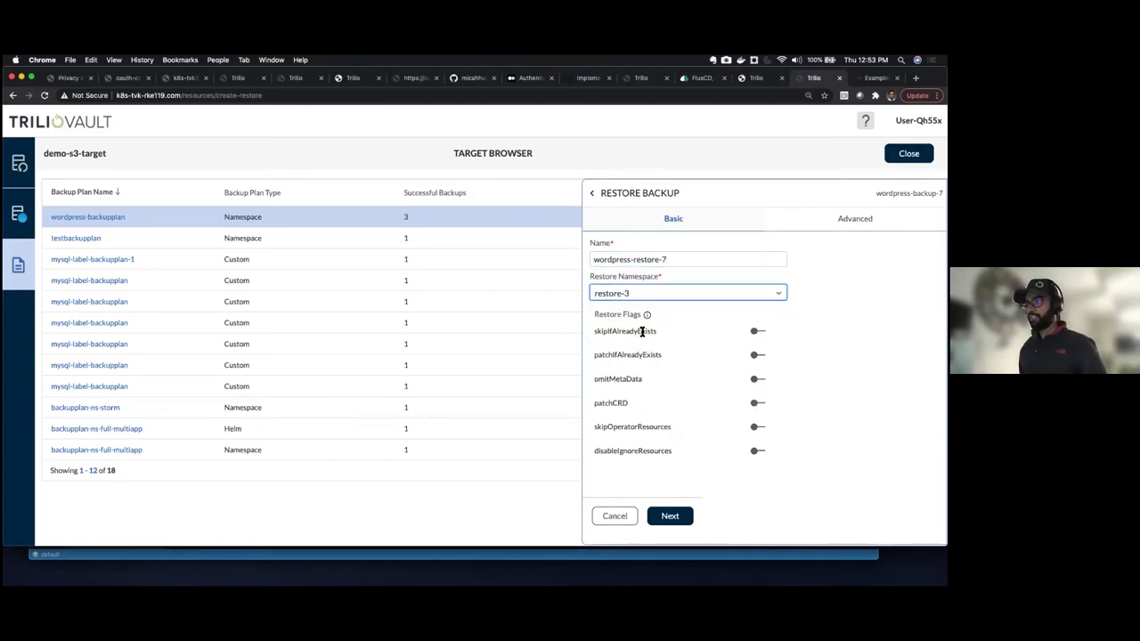
pyautogui.click(755, 331)
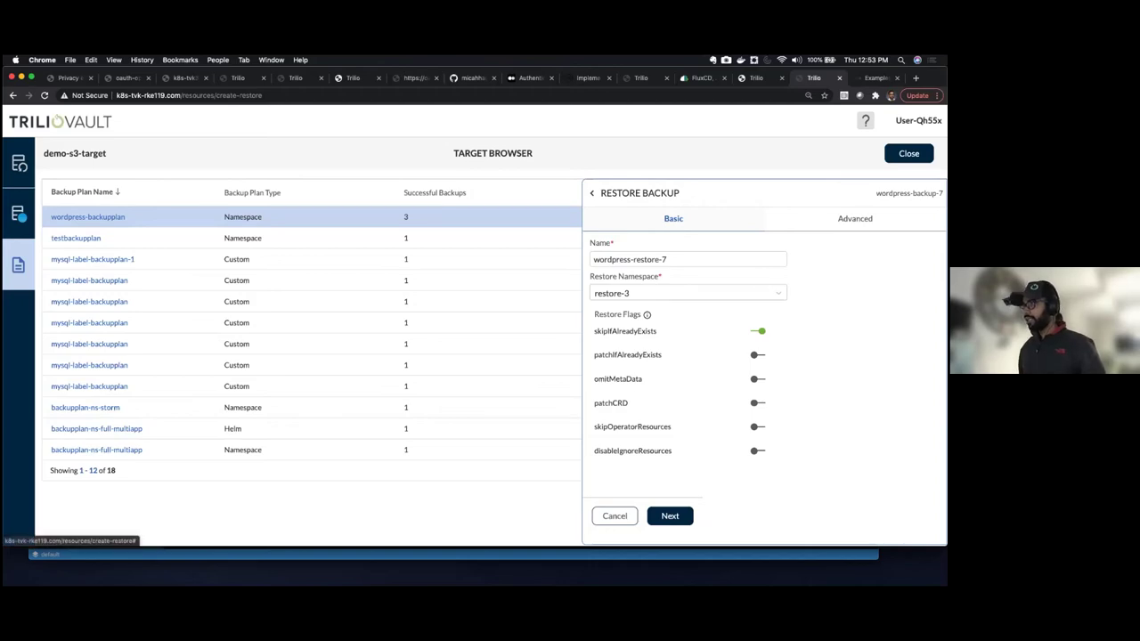
# - Add a Custom transform component to the restore's advanced settings for the PersistentVolumeClaim v1 resource
pyautogui.click(669, 516)
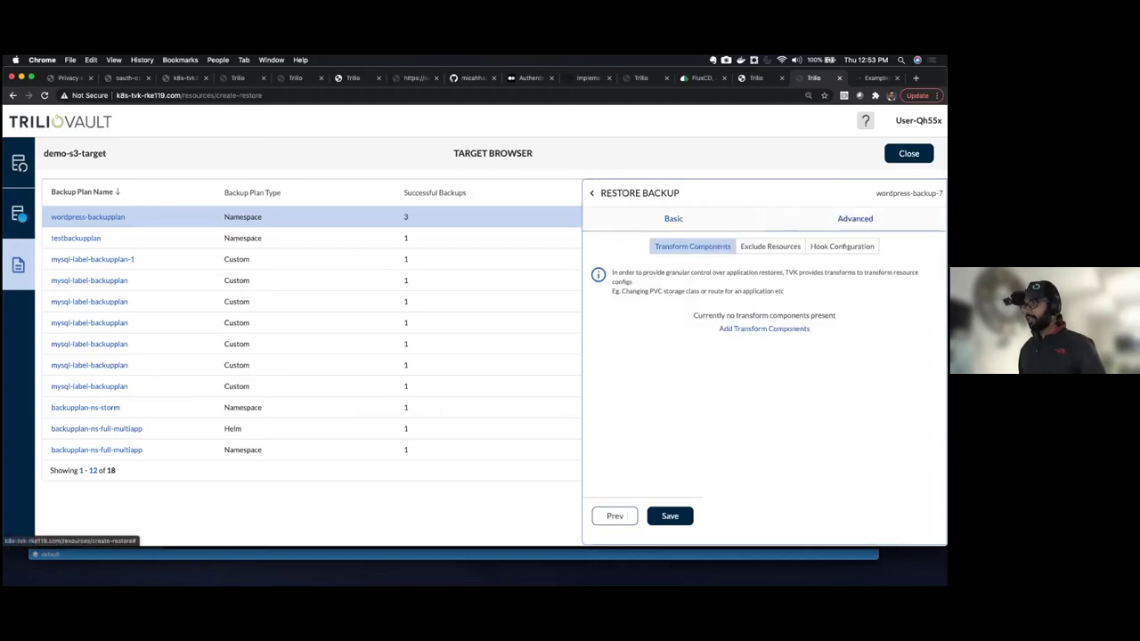
pyautogui.click(738, 331)
pyautogui.click(682, 236)
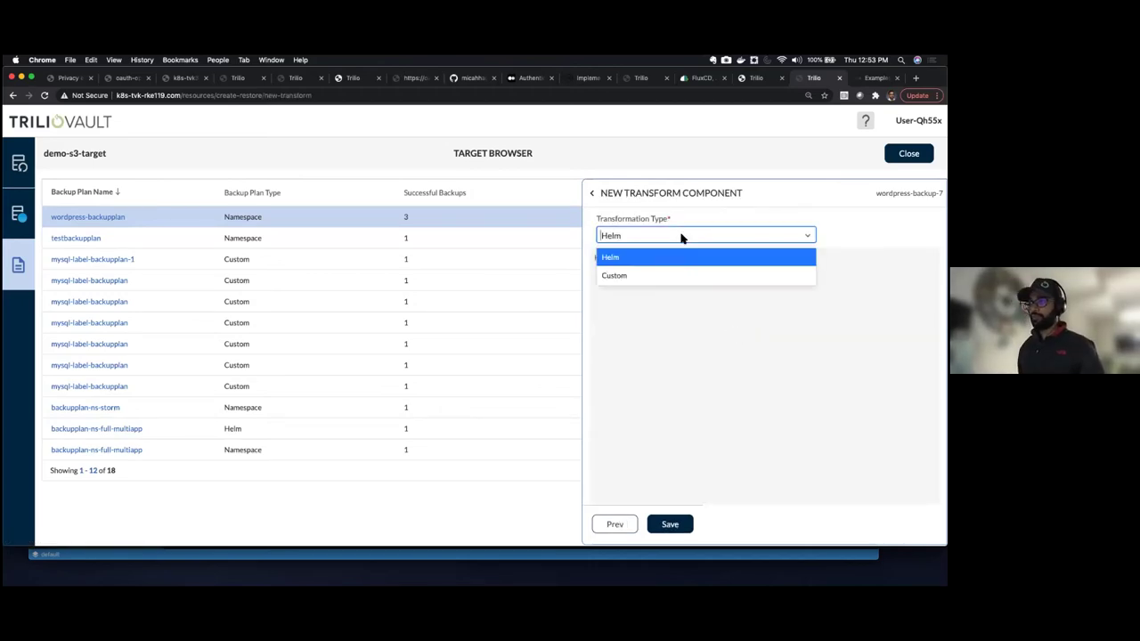
pyautogui.click(636, 277)
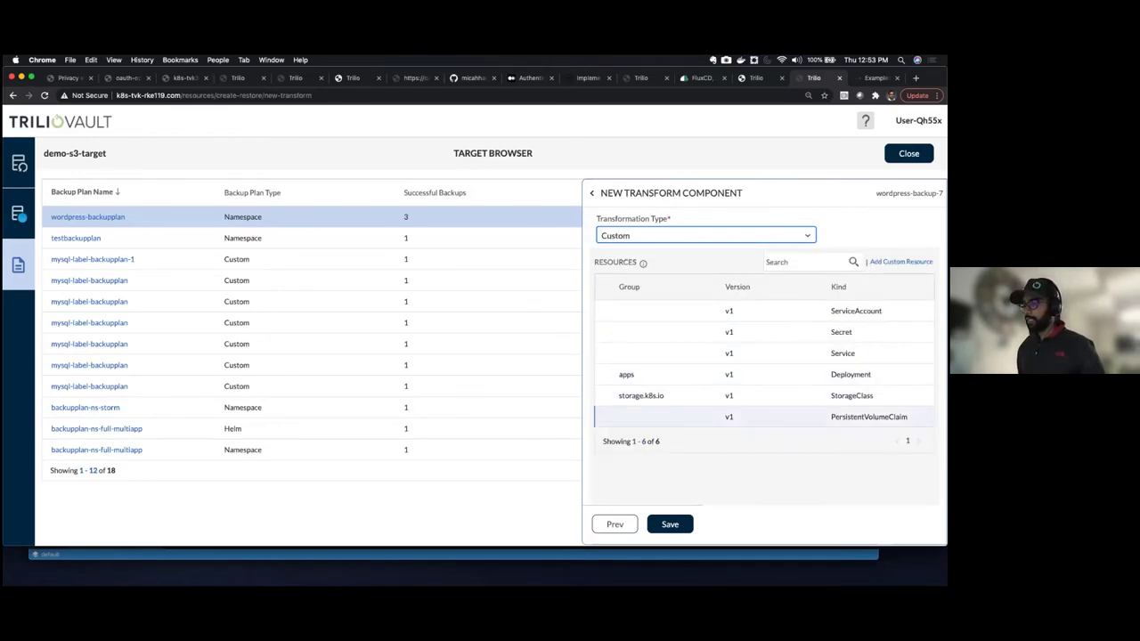
pyautogui.click(757, 417)
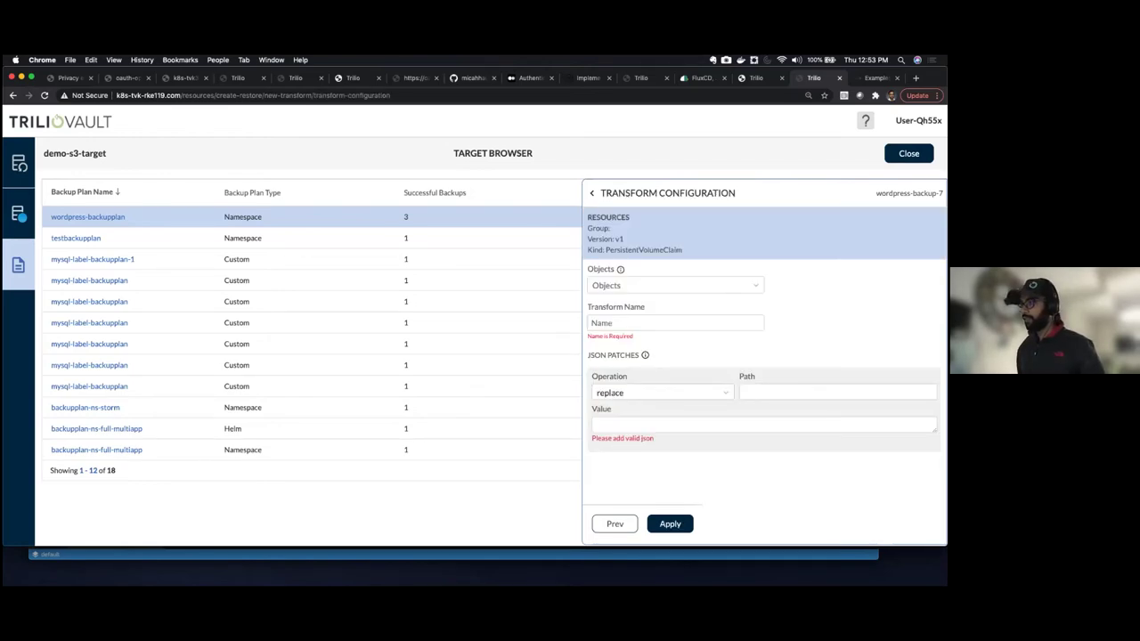
# - Select wp-pv-claim and mysql-pv-claim as the transform's objects, and name the transform t1
pyautogui.click(650, 287)
pyautogui.click(638, 311)
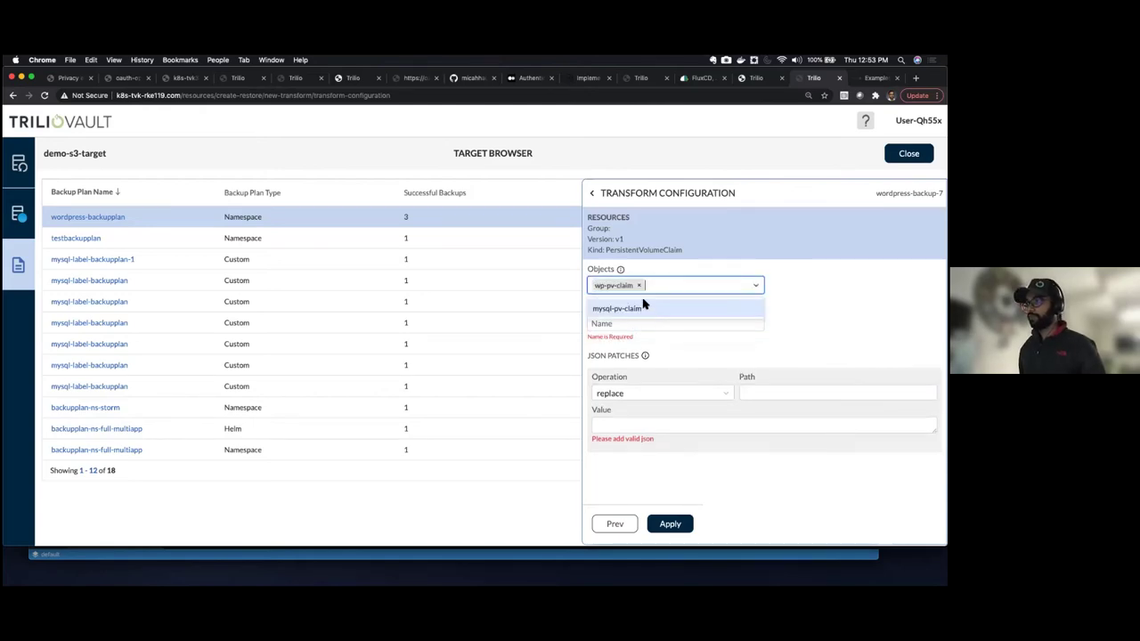
pyautogui.click(658, 307)
pyautogui.click(667, 318)
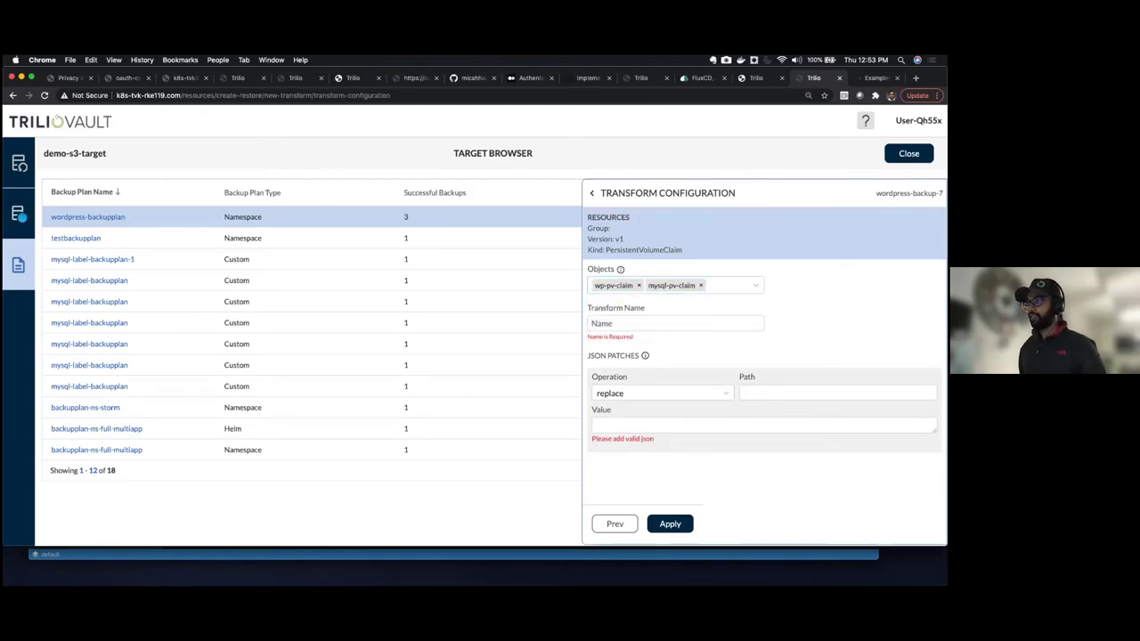
pyautogui.click(641, 323)
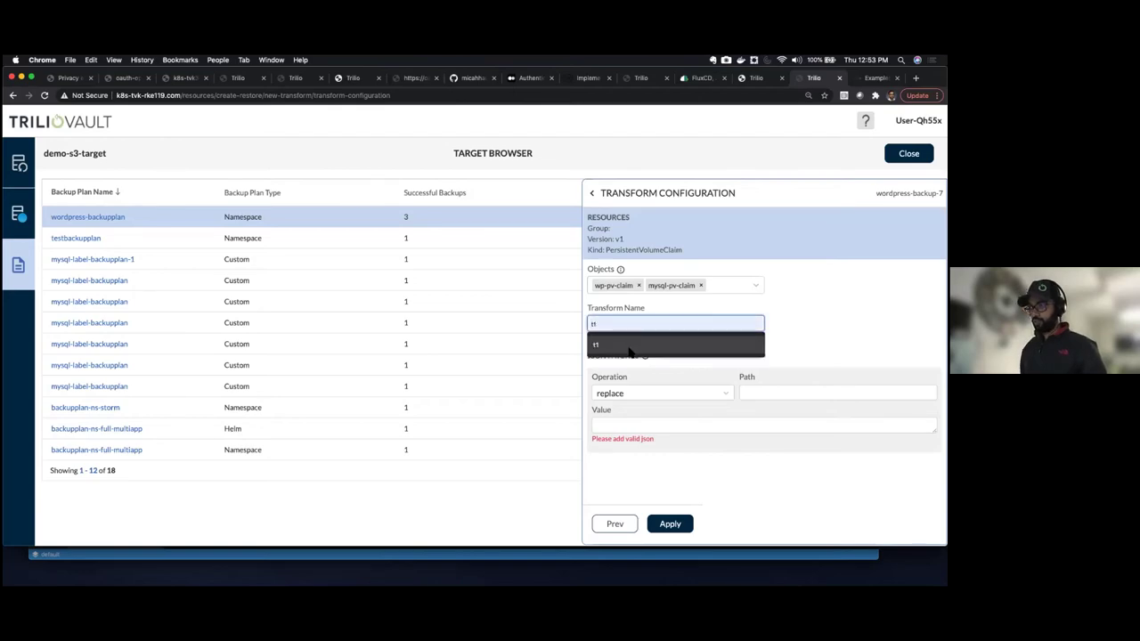
pyautogui.click(632, 345)
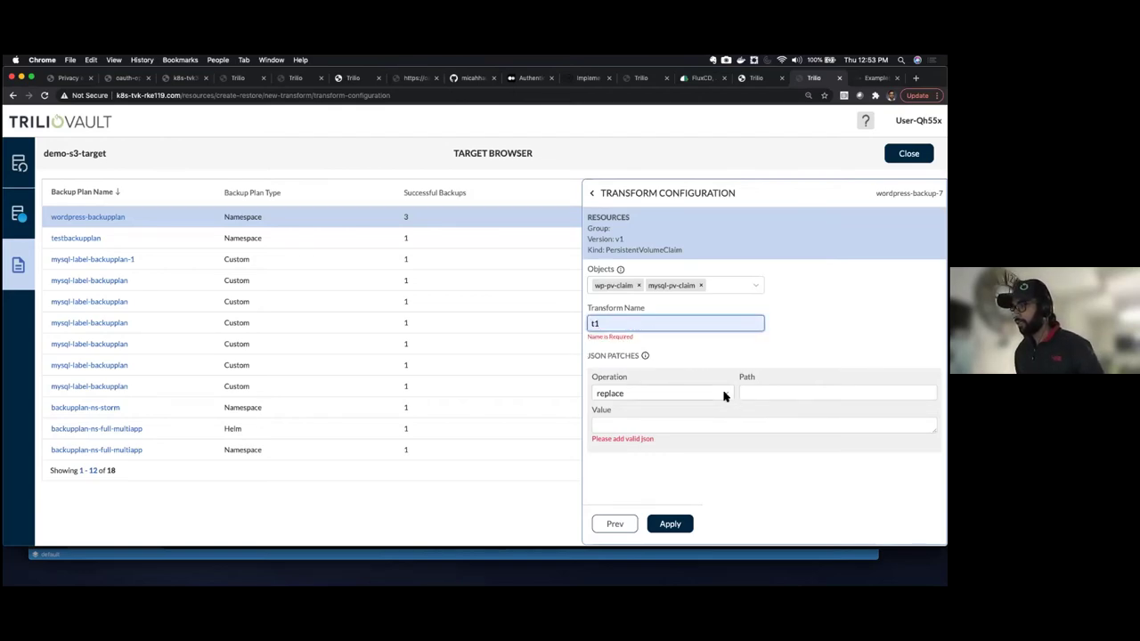
# - Add a replace patch to transform t1 for path /spec/storageClassName with the value "ebs-sc", and apply it
pyautogui.click(752, 393)
pyautogui.click(761, 413)
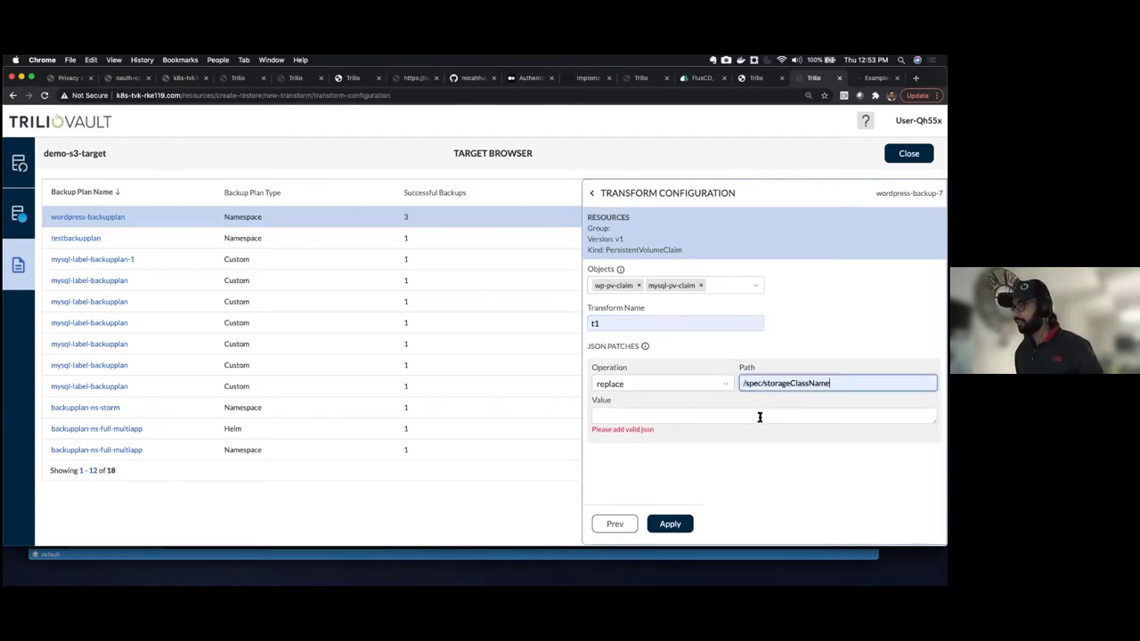
pyautogui.click(655, 418)
pyautogui.write('"eb')
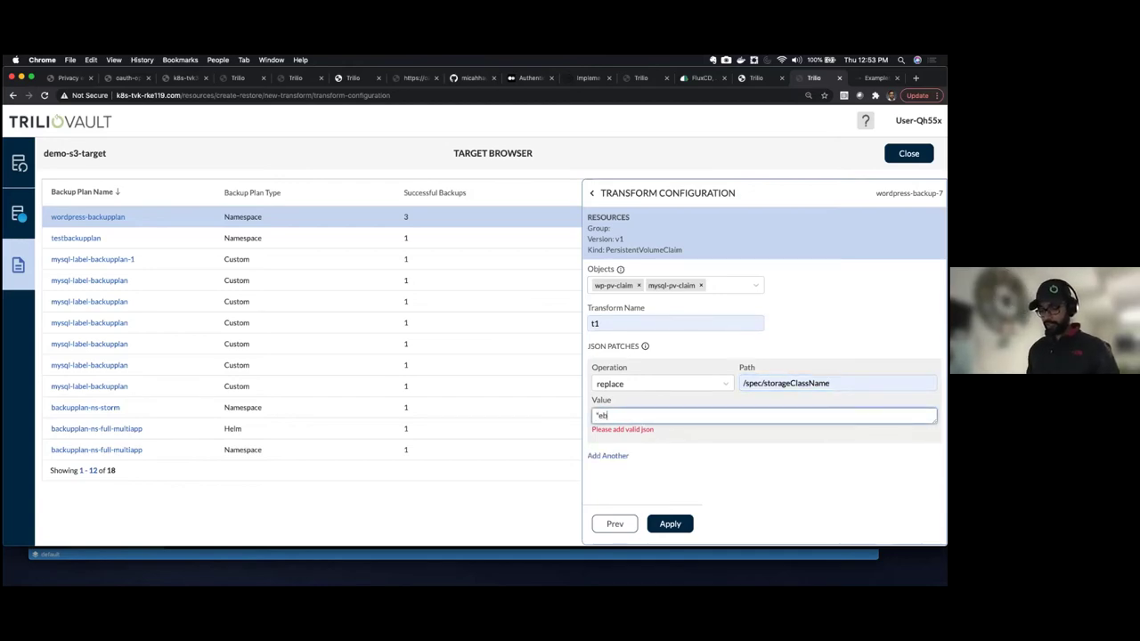
pyautogui.write('s-sc"')
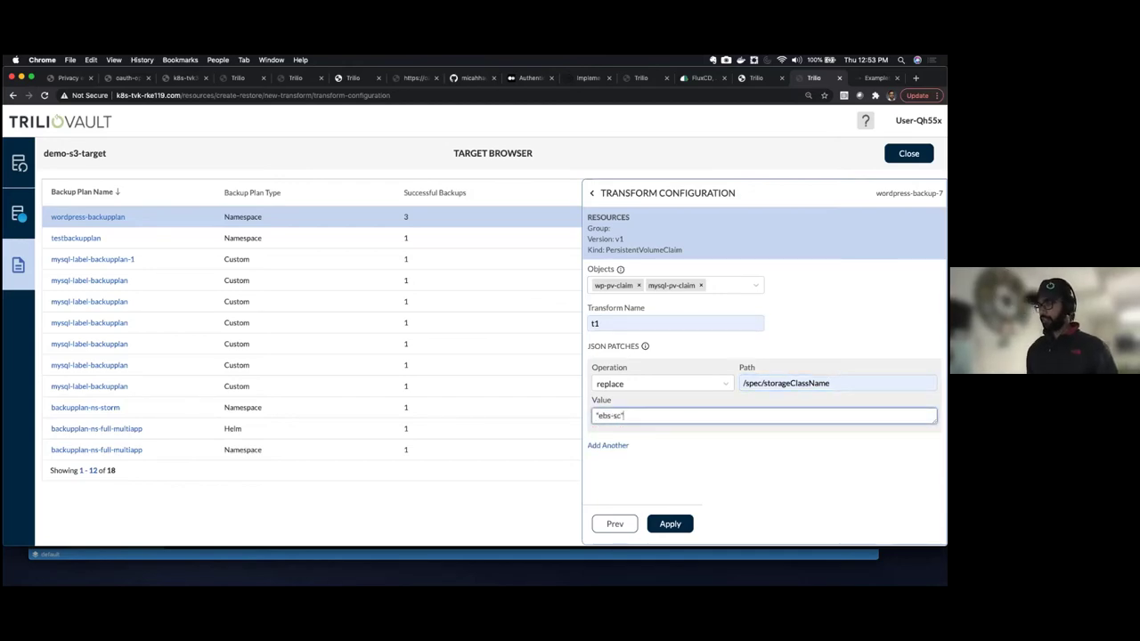
pyautogui.click(670, 525)
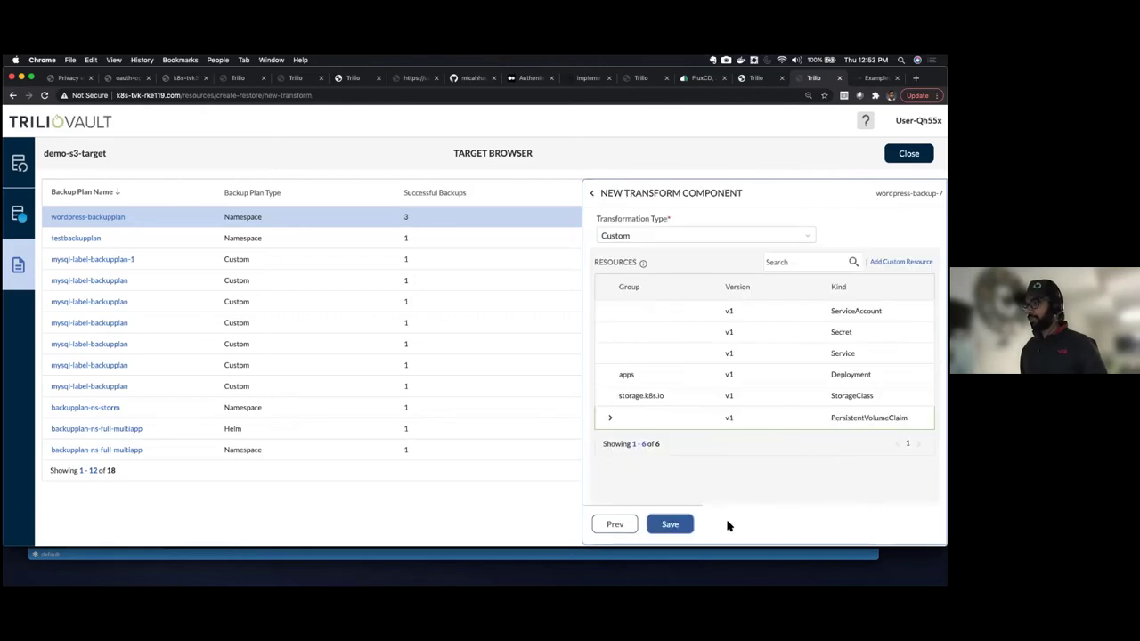
# - Switch to the Lens terminal for rke-120 and list the cluster's storage classes with kubectl get sc
pyautogui.hotkey('ctrl', 'Up')
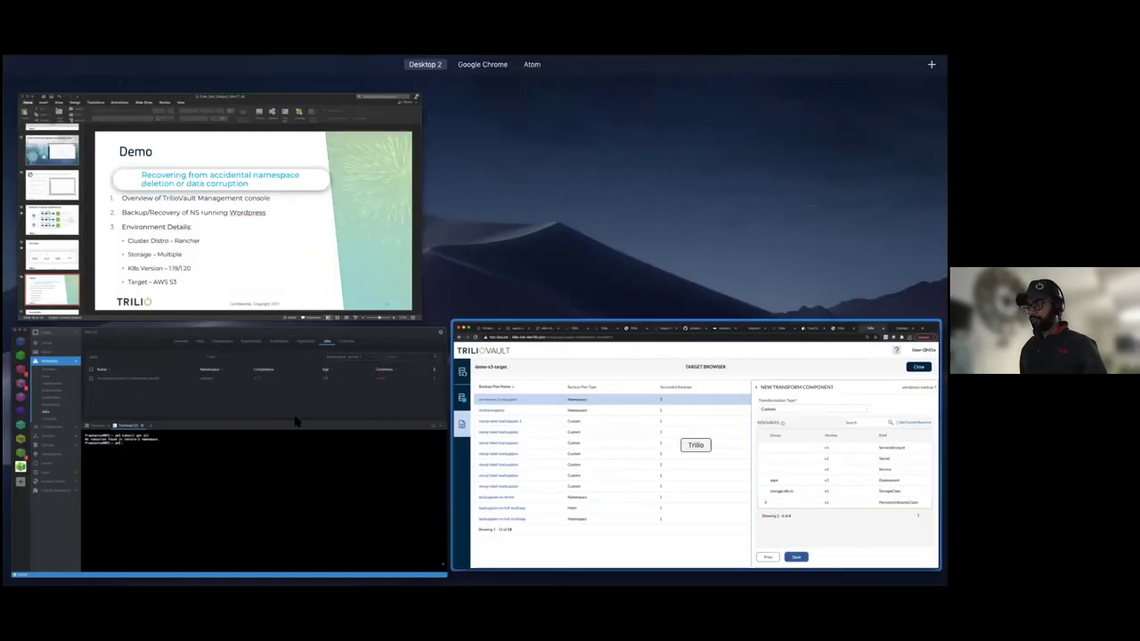
pyautogui.click(258, 409)
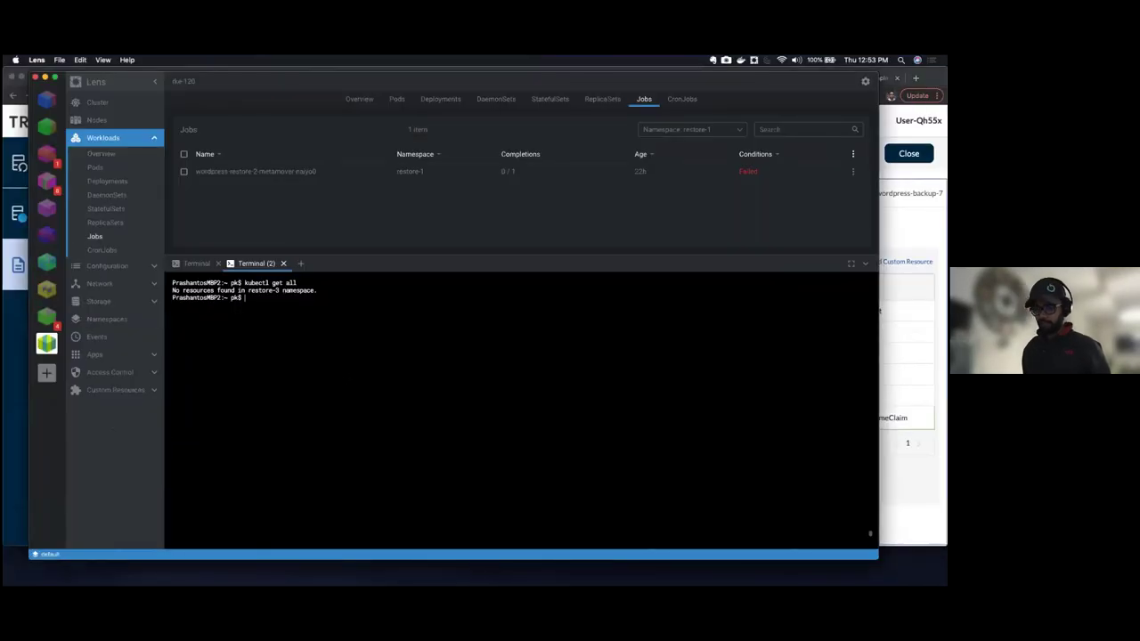
pyautogui.write('kubectl get')
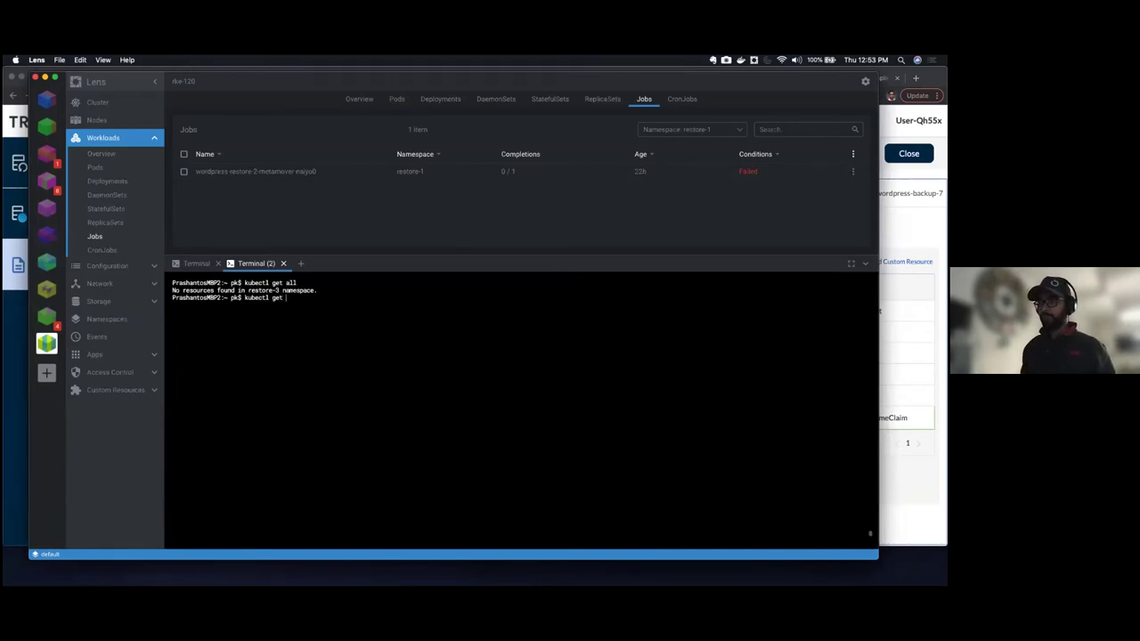
pyautogui.write(' sc')
pyautogui.press('Return')
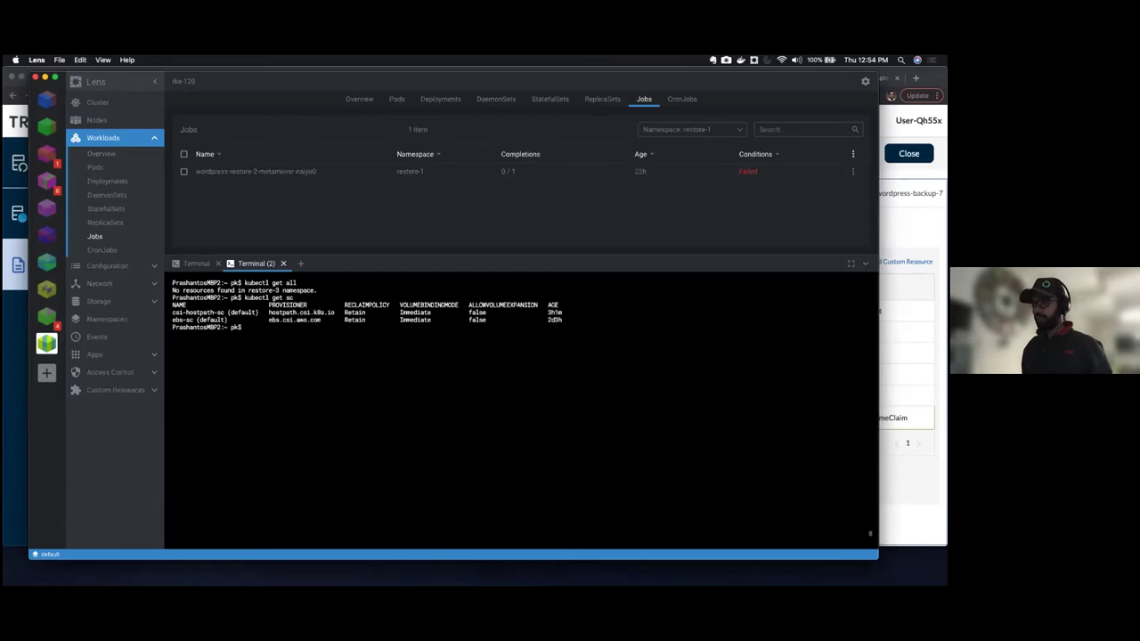
# - Delete the csi-hostpath-sc storage class with kubectl and list the storage classes again
pyautogui.write('kubec')
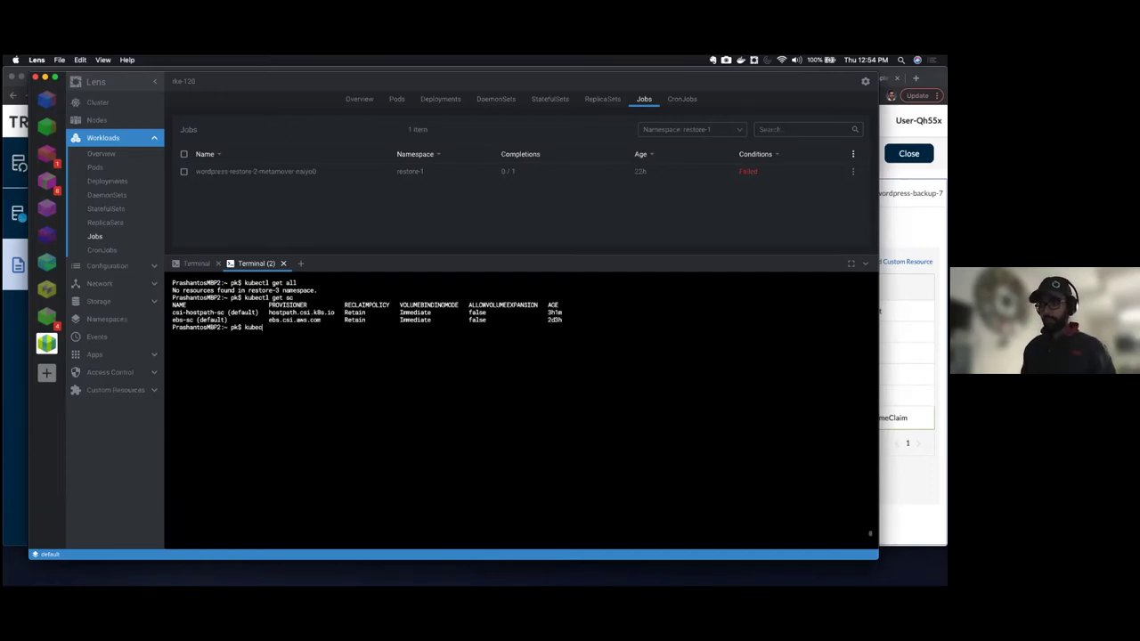
pyautogui.write('tl delet')
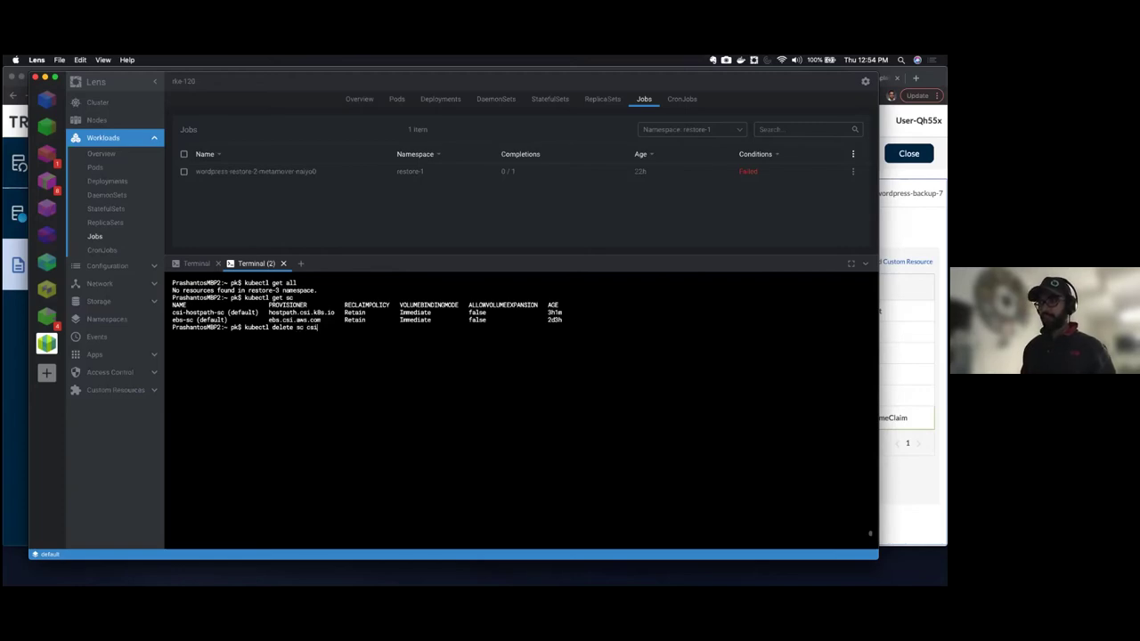
pyautogui.write('e sc csi')
pyautogui.press('Tab')
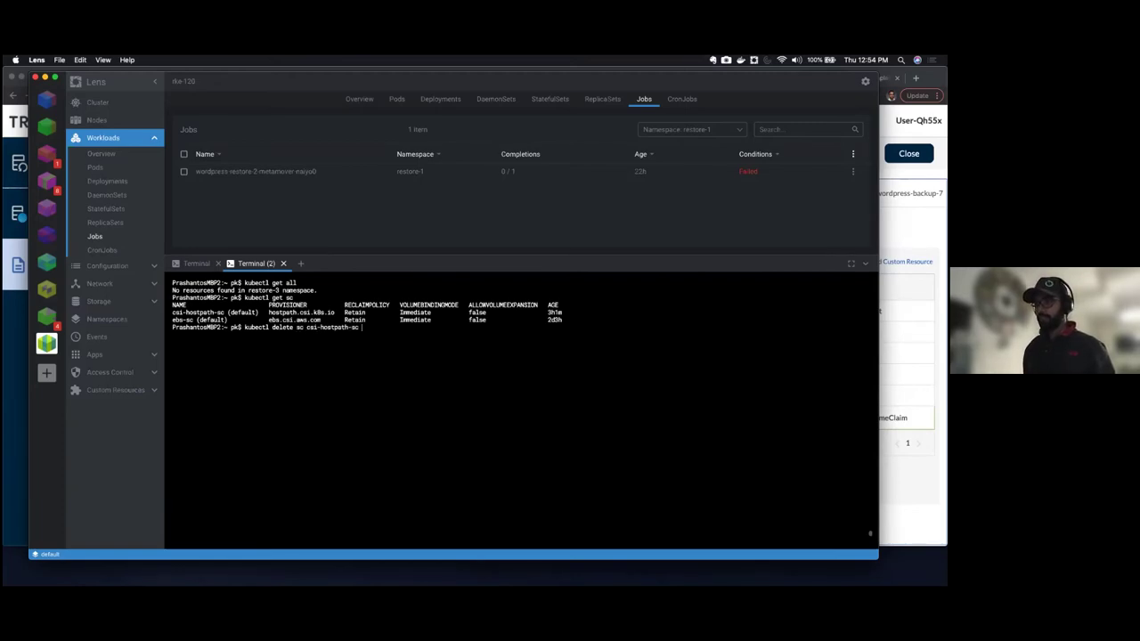
pyautogui.press('Return')
pyautogui.write('kubectl get sc')
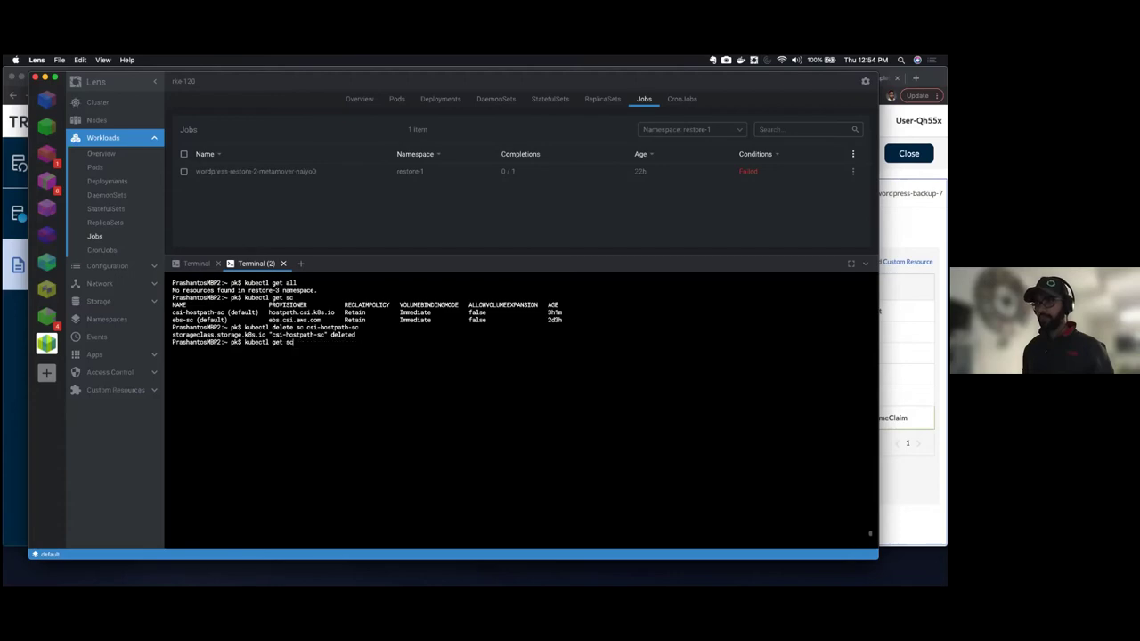
pyautogui.press('Return')
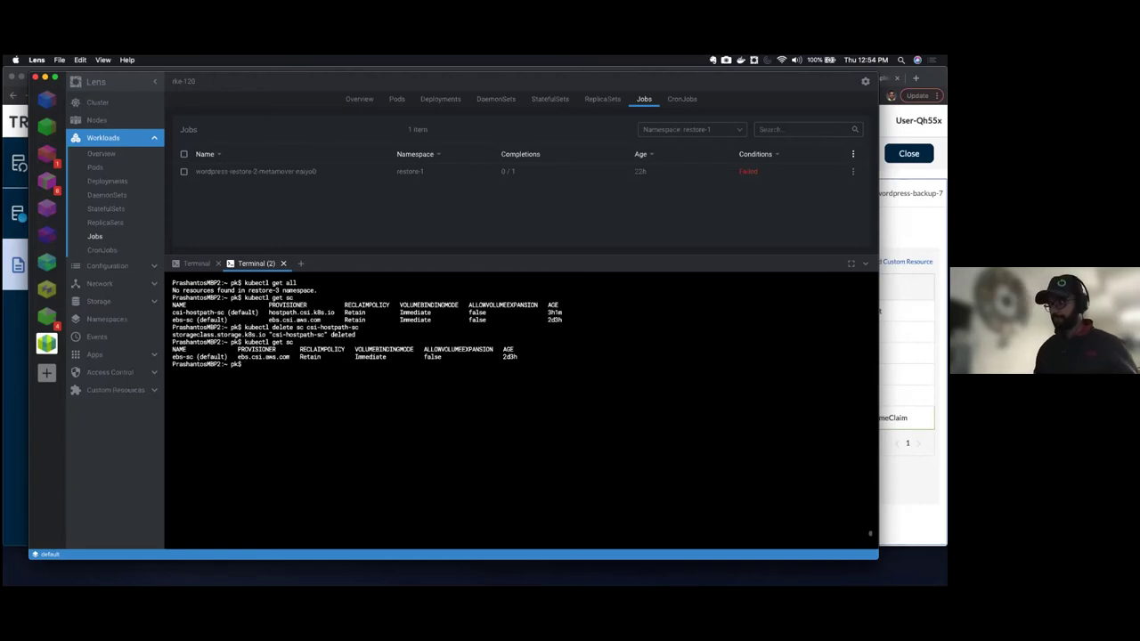
# - Back in TrilioVault, configure a transform for the v1 Service resource with only wordpress as its object, named t2
pyautogui.press('super+Tab')
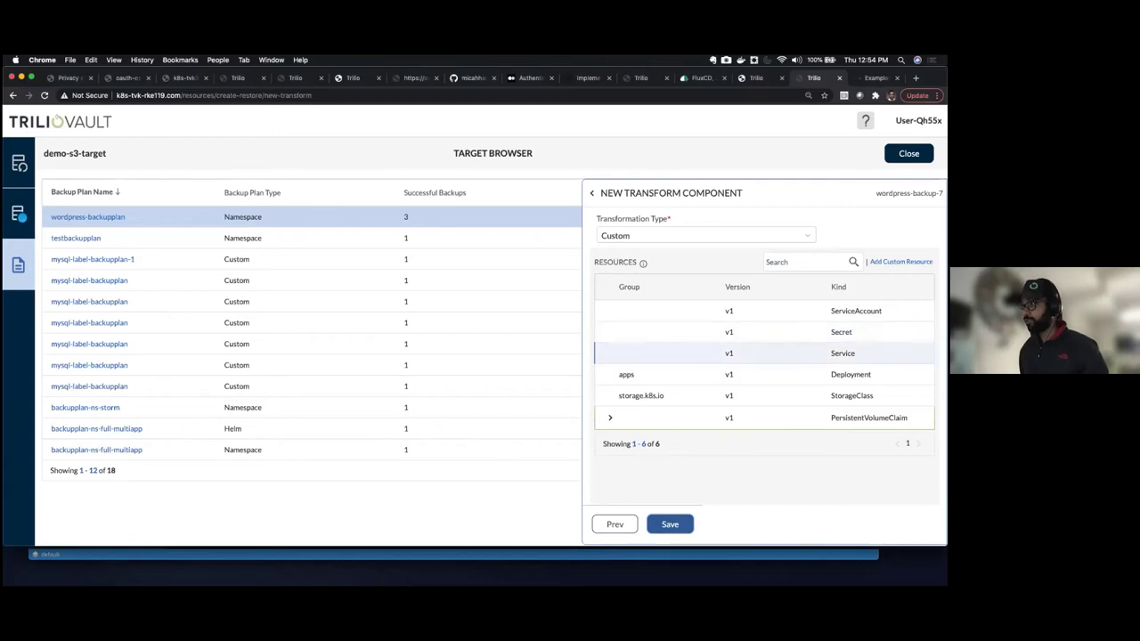
pyautogui.click(703, 352)
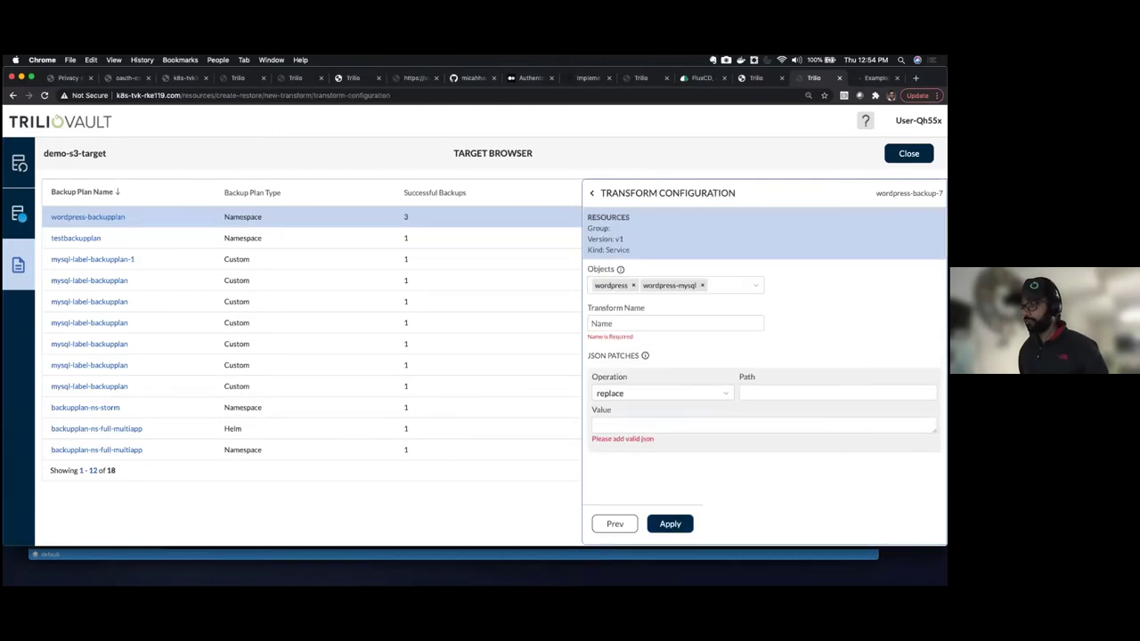
pyautogui.click(708, 284)
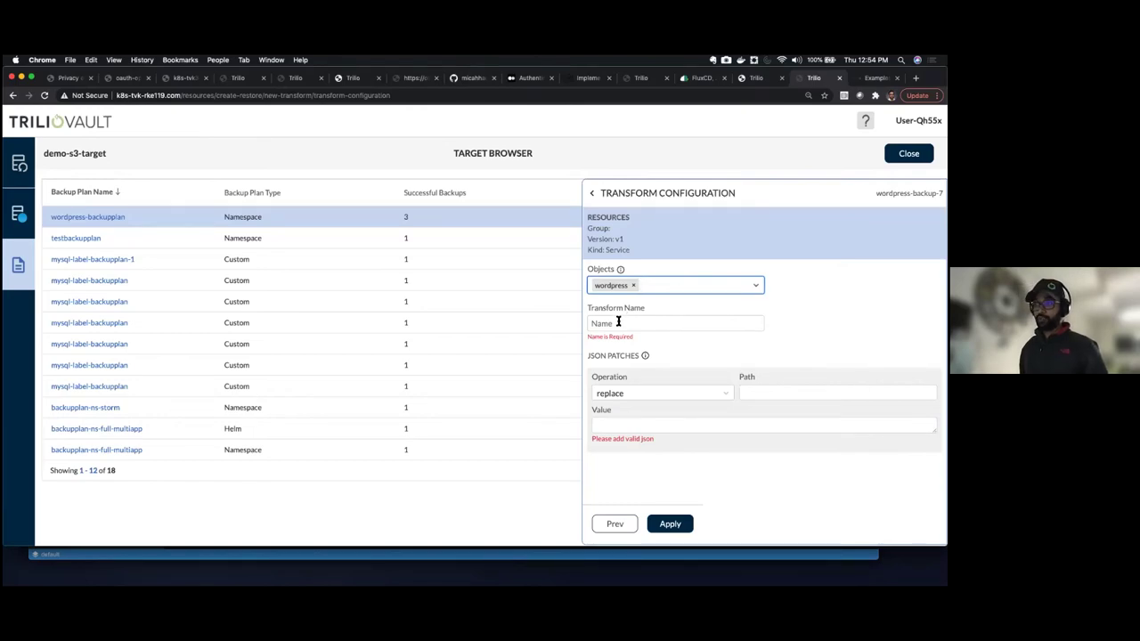
pyautogui.click(682, 322)
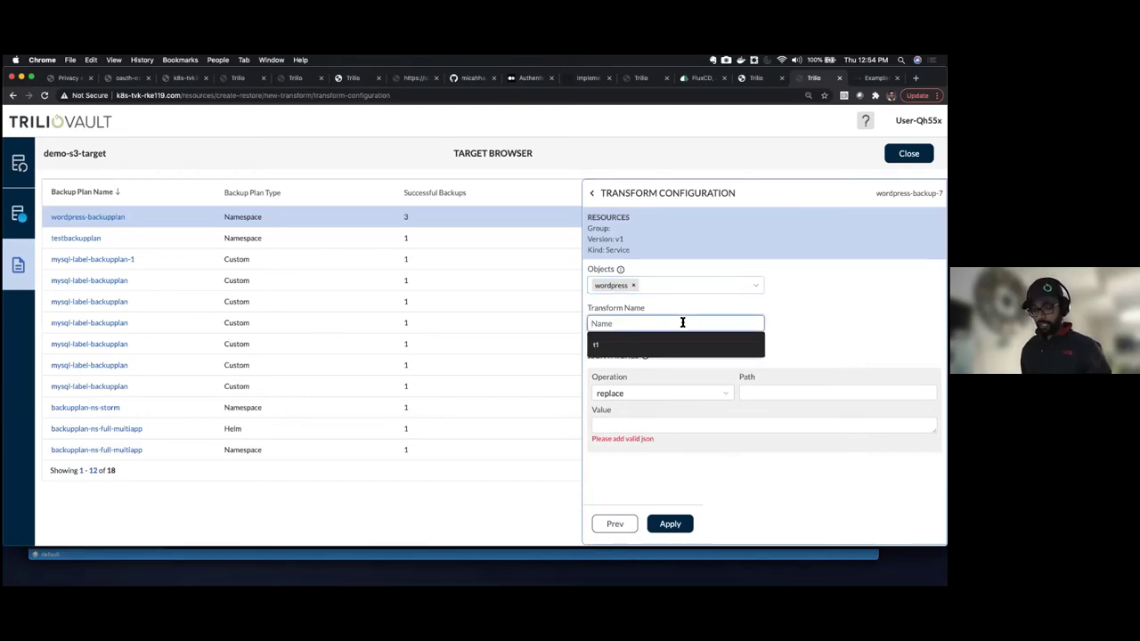
pyautogui.write('t2')
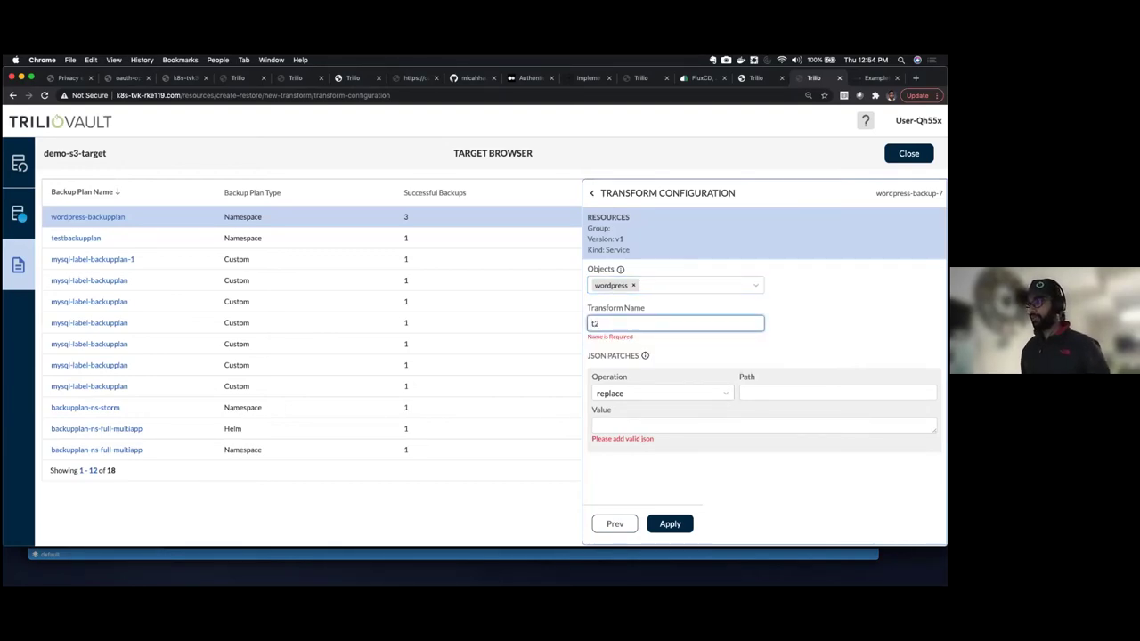
# - Set the path of transform t2's replace patch to /spec/ports/0/nodePort
pyautogui.click(746, 392)
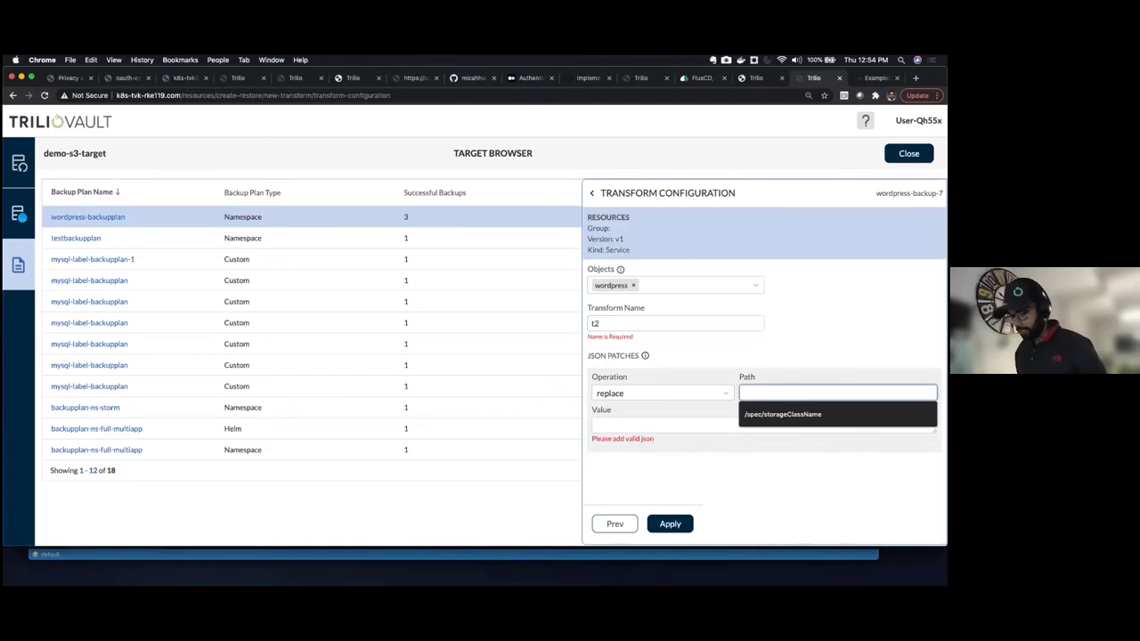
pyautogui.write('/spec/')
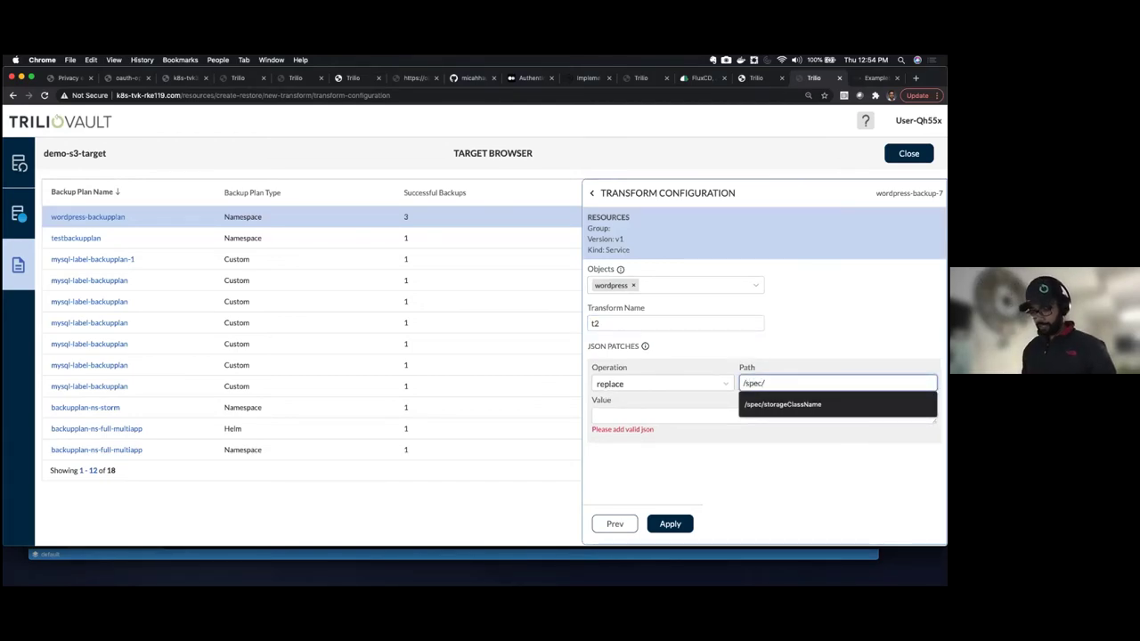
pyautogui.write('ports/0/')
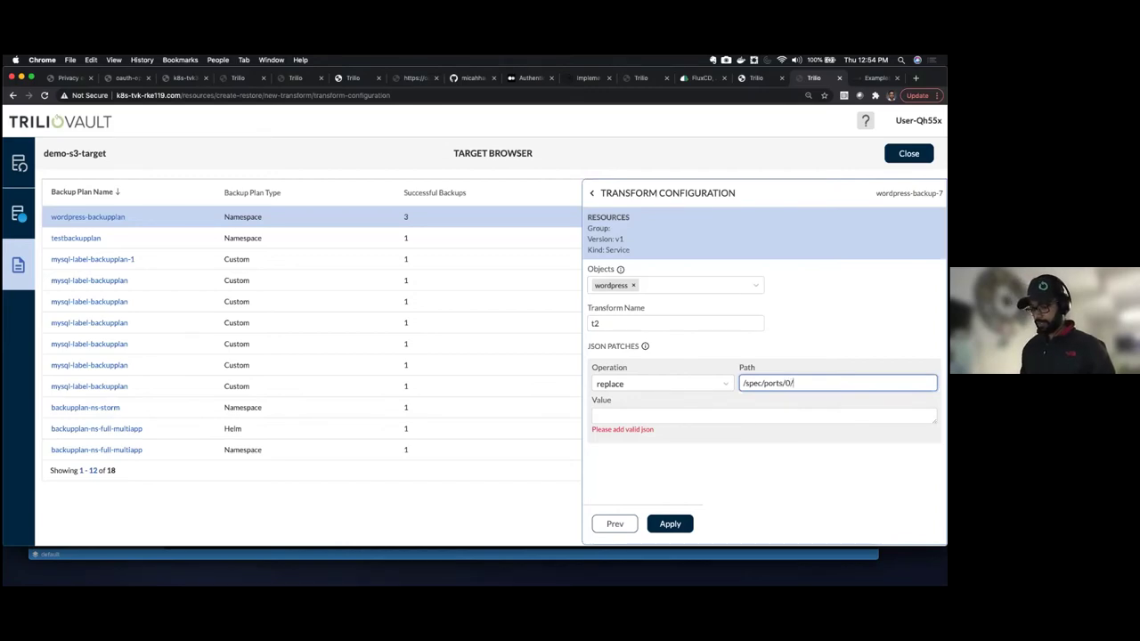
pyautogui.write('node')
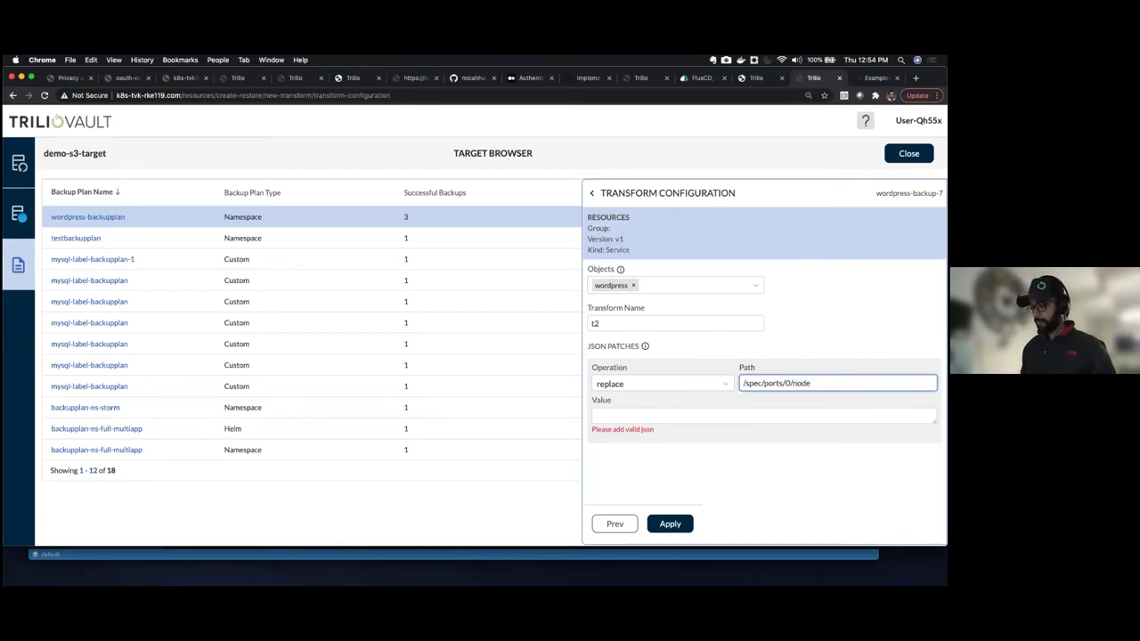
pyautogui.write('Port')
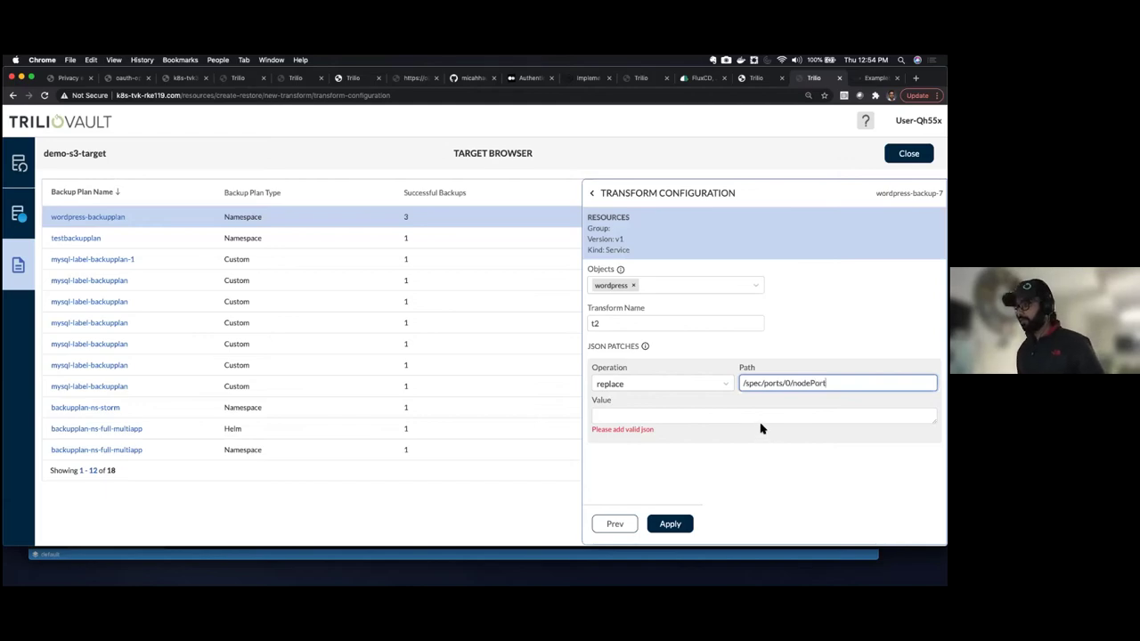
pyautogui.click(762, 417)
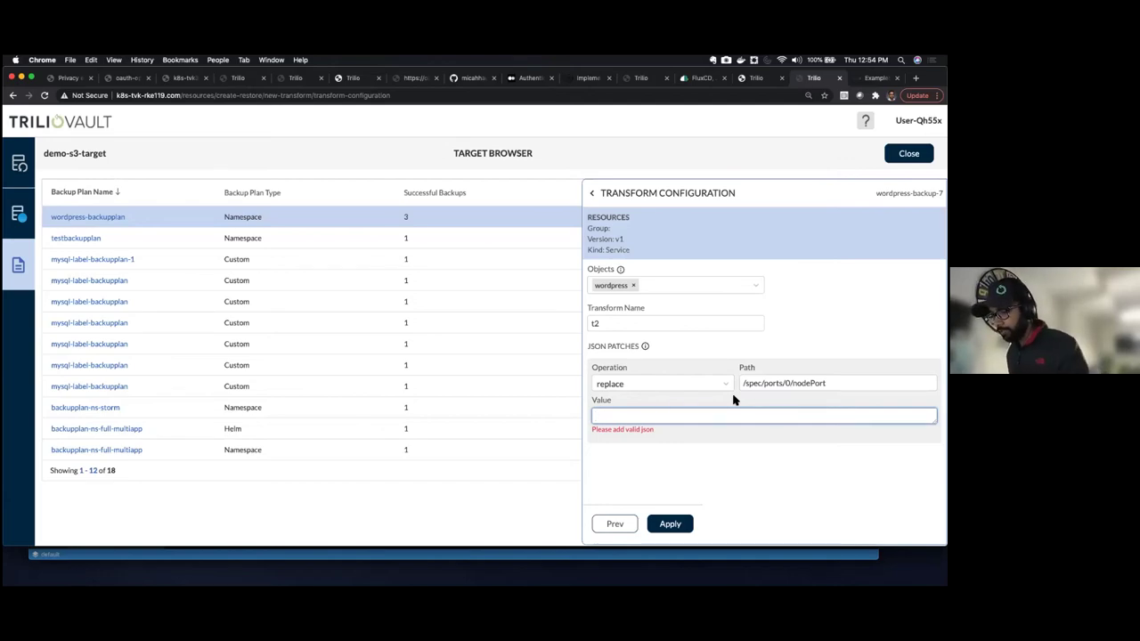
# - In the Lens terminal, list services across all namespaces with oc get svc -A and check the node ports in use
pyautogui.hotkey('ctrl', 'Up')
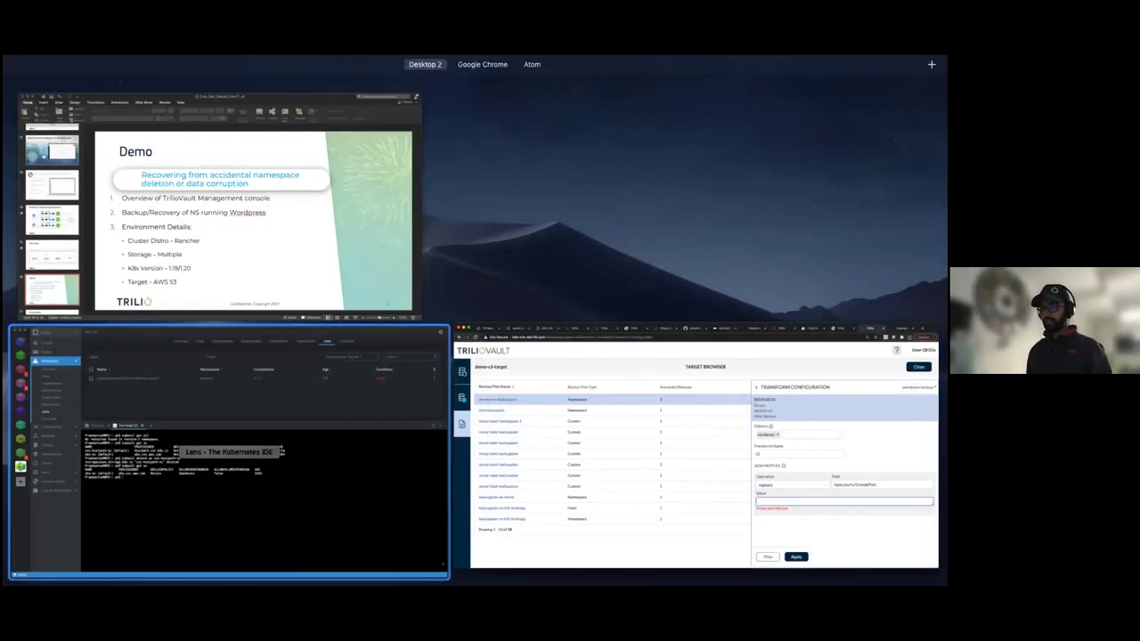
pyautogui.click(230, 463)
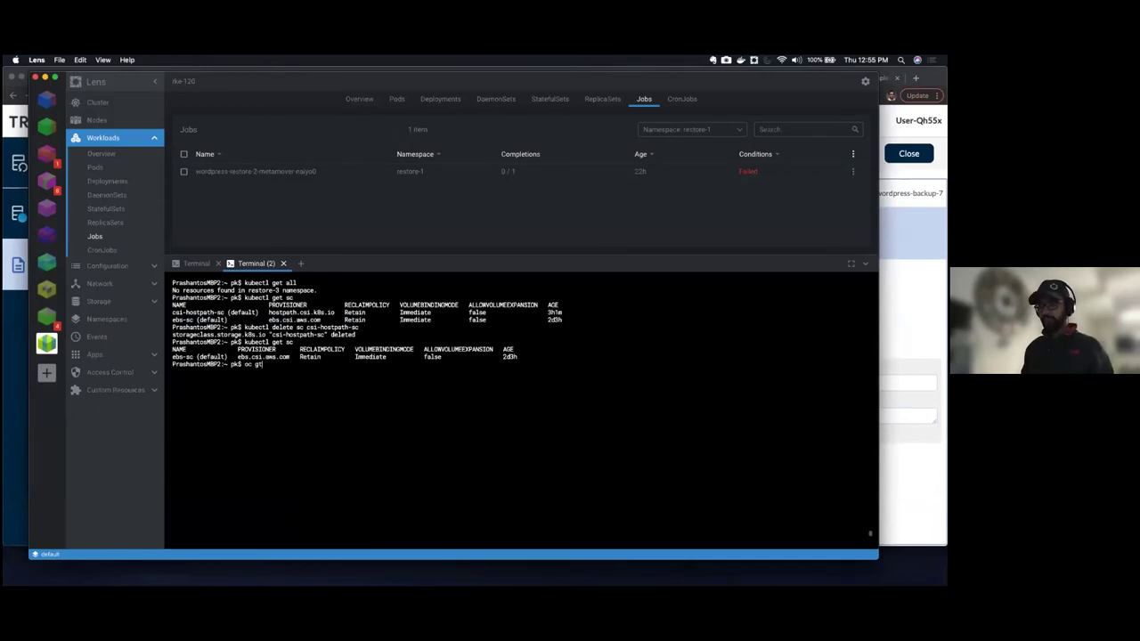
pyautogui.write('oc get s')
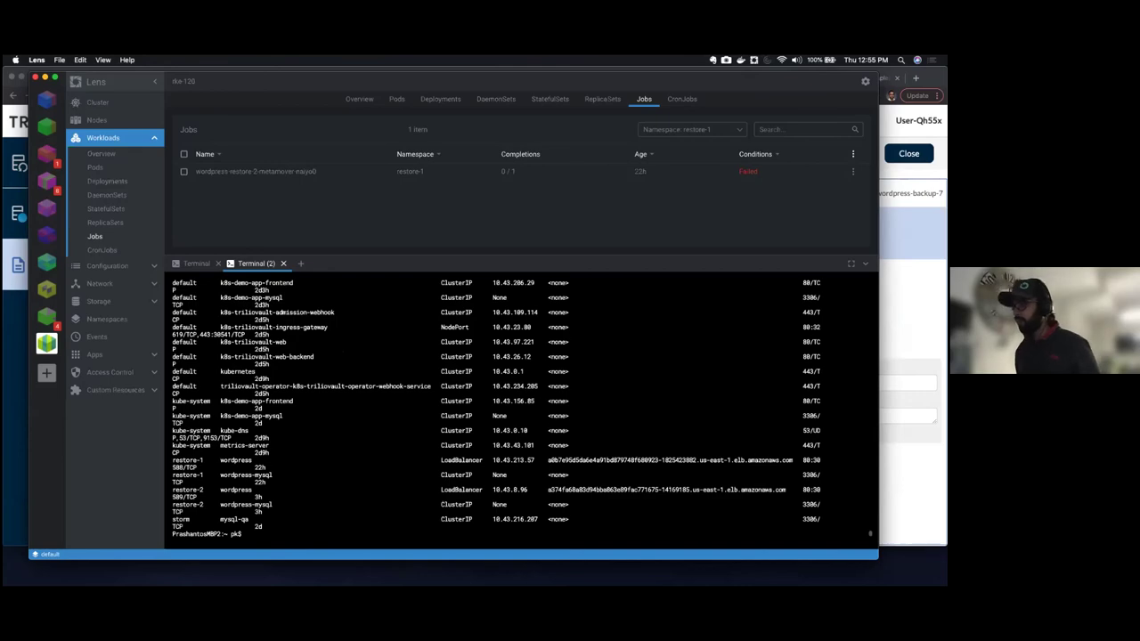
pyautogui.scroll(5, 496, 409)
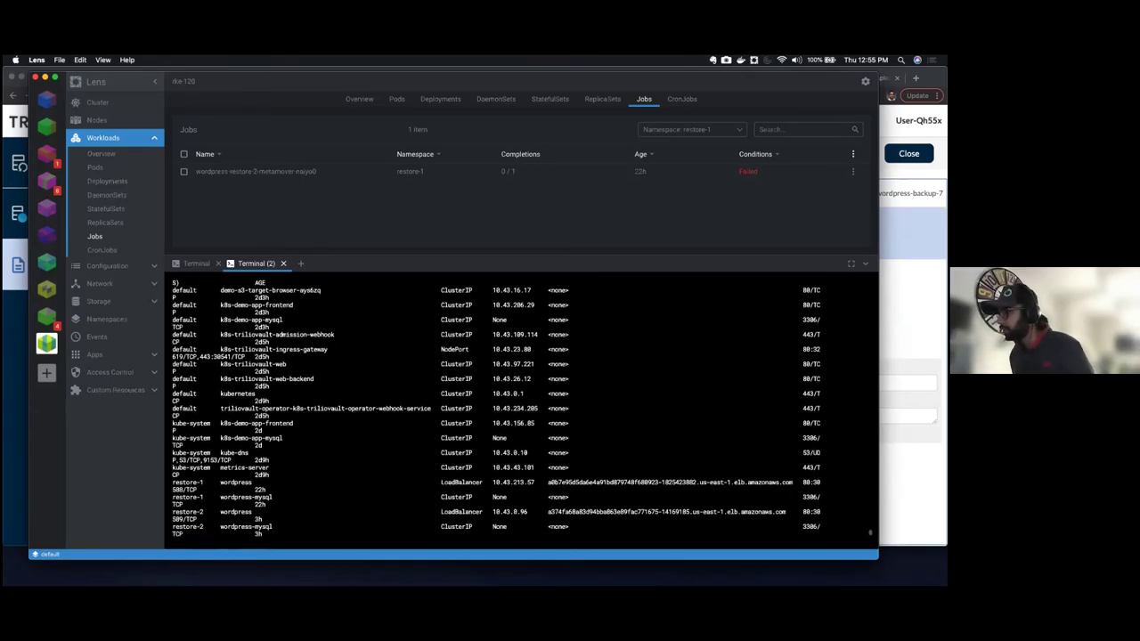
pyautogui.scroll(-4, 496, 410)
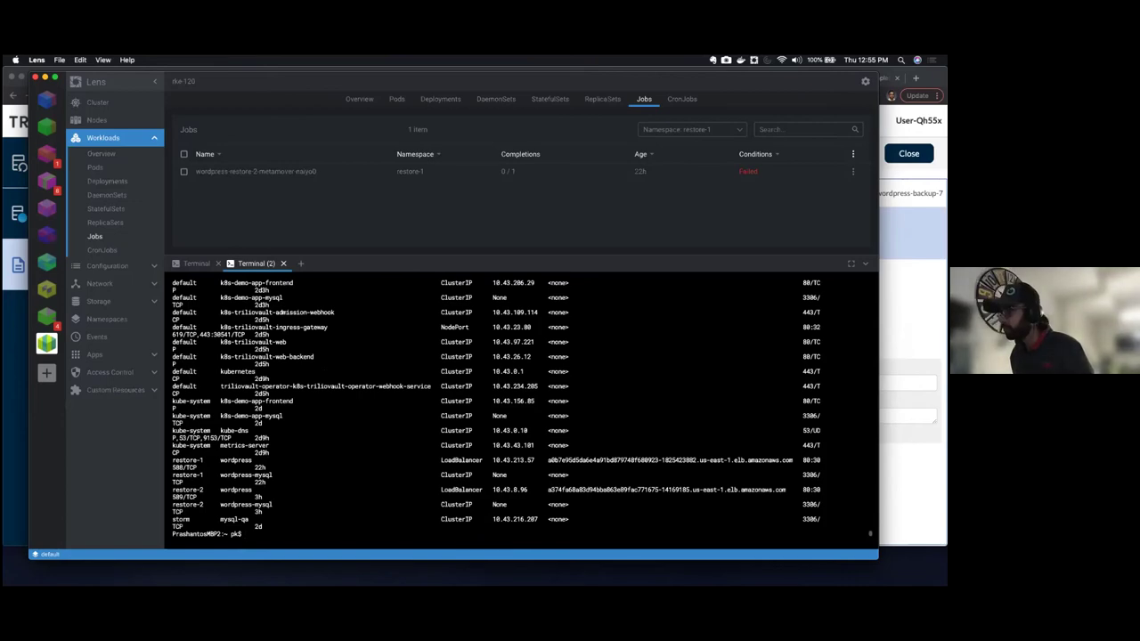
pyautogui.press('super+alt+f')
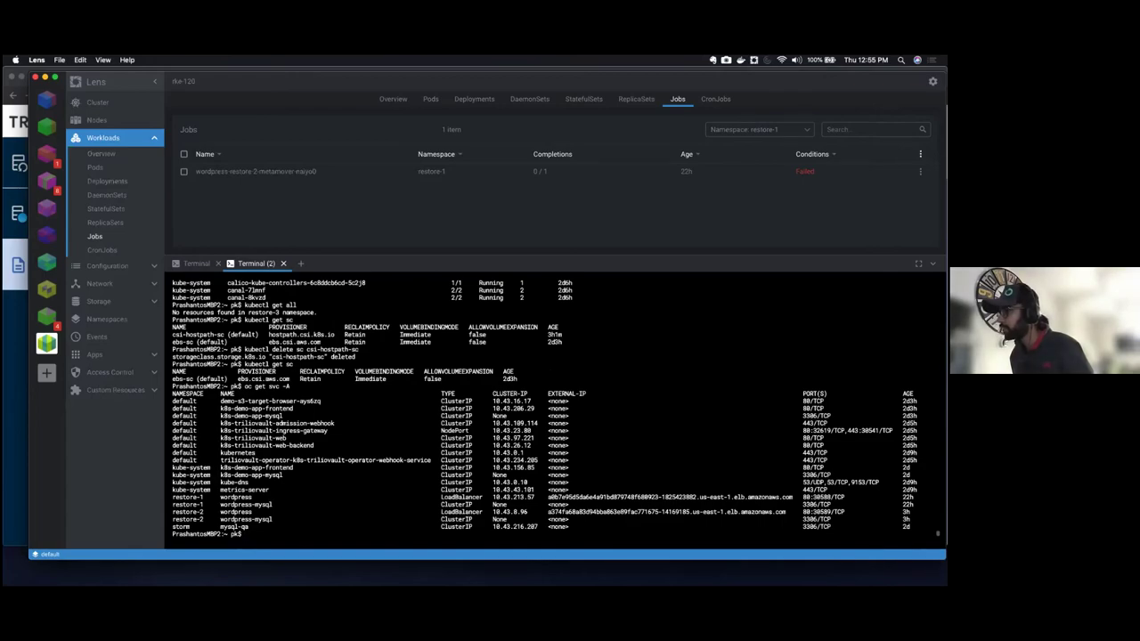
# - Back in TrilioVault, set the nodePort patch value to 30590, apply transform t2 and save the transform components
pyautogui.hotkey('ctrl', 'Up')
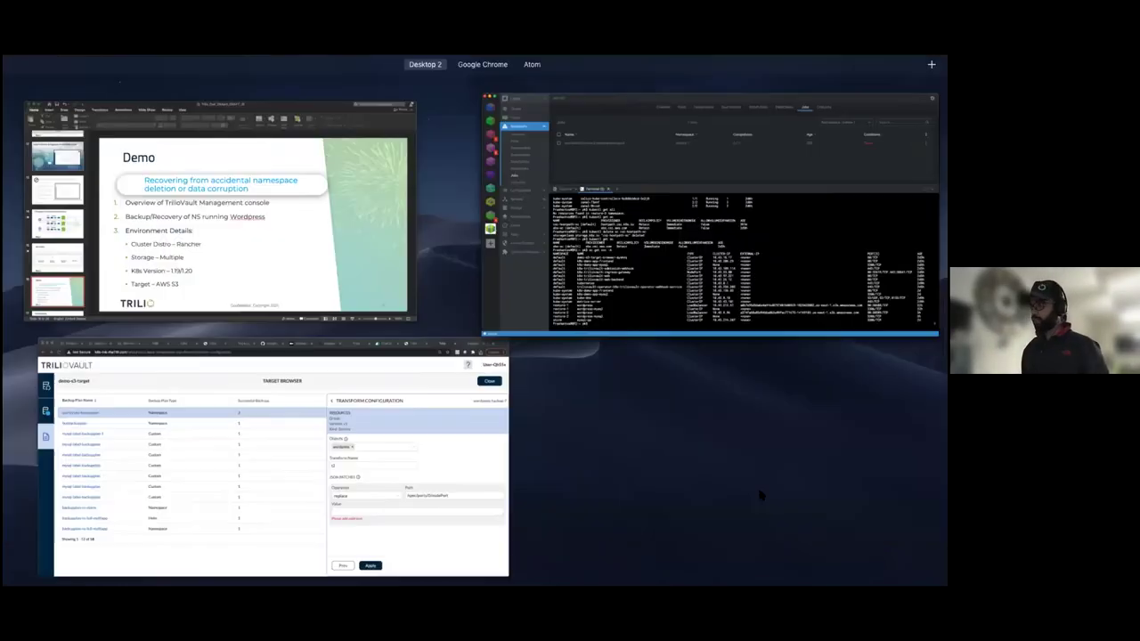
pyautogui.click(454, 461)
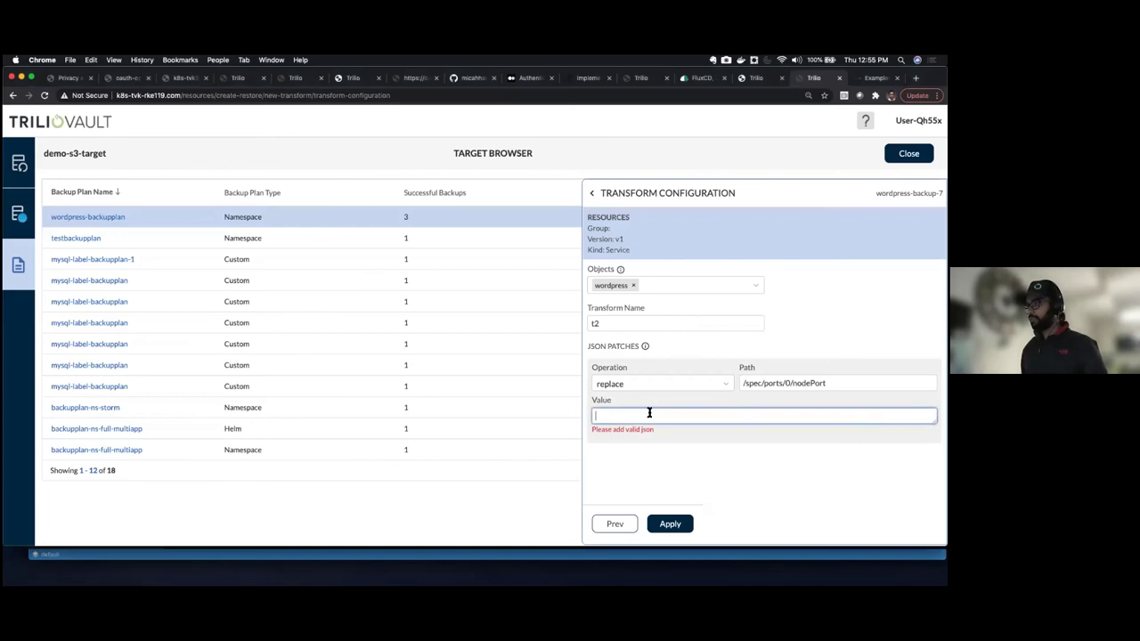
pyautogui.write('30590')
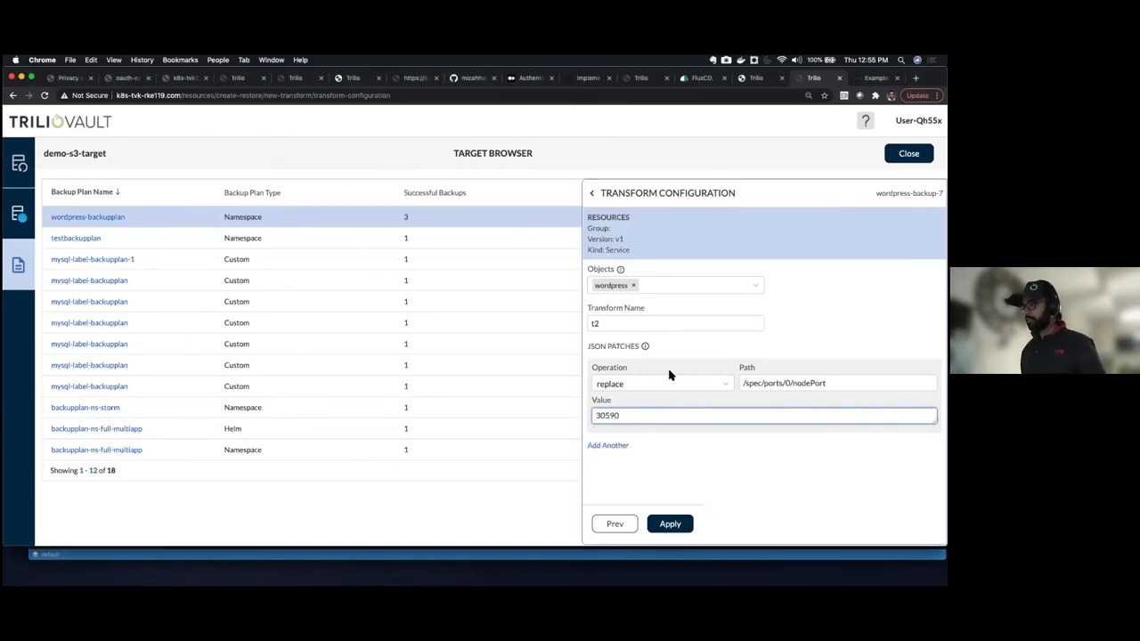
pyautogui.click(669, 524)
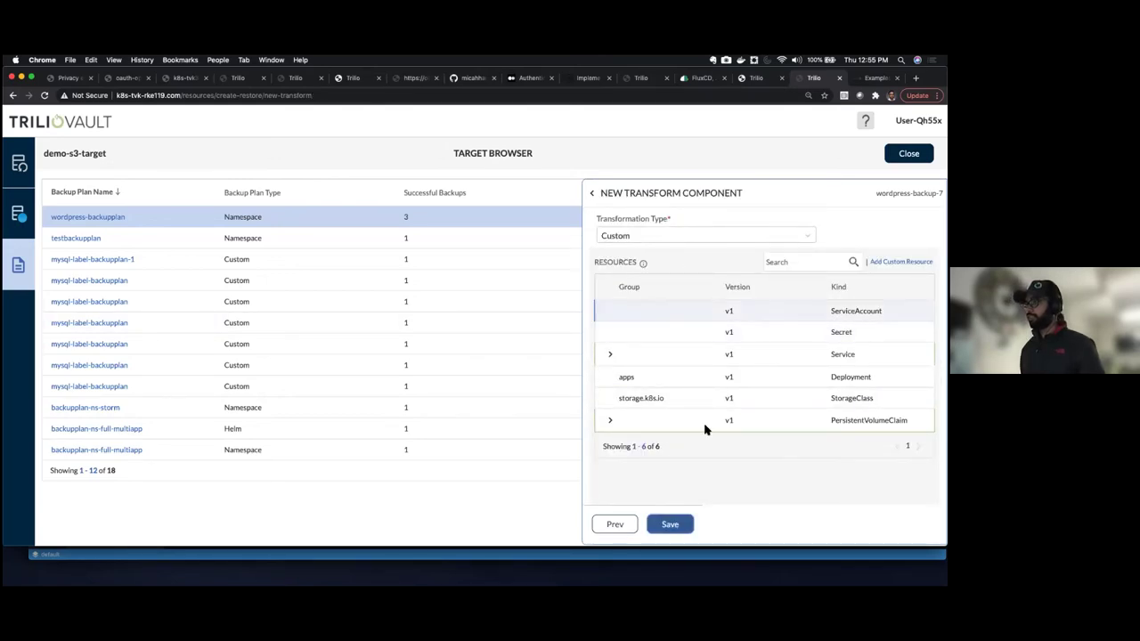
pyautogui.click(672, 525)
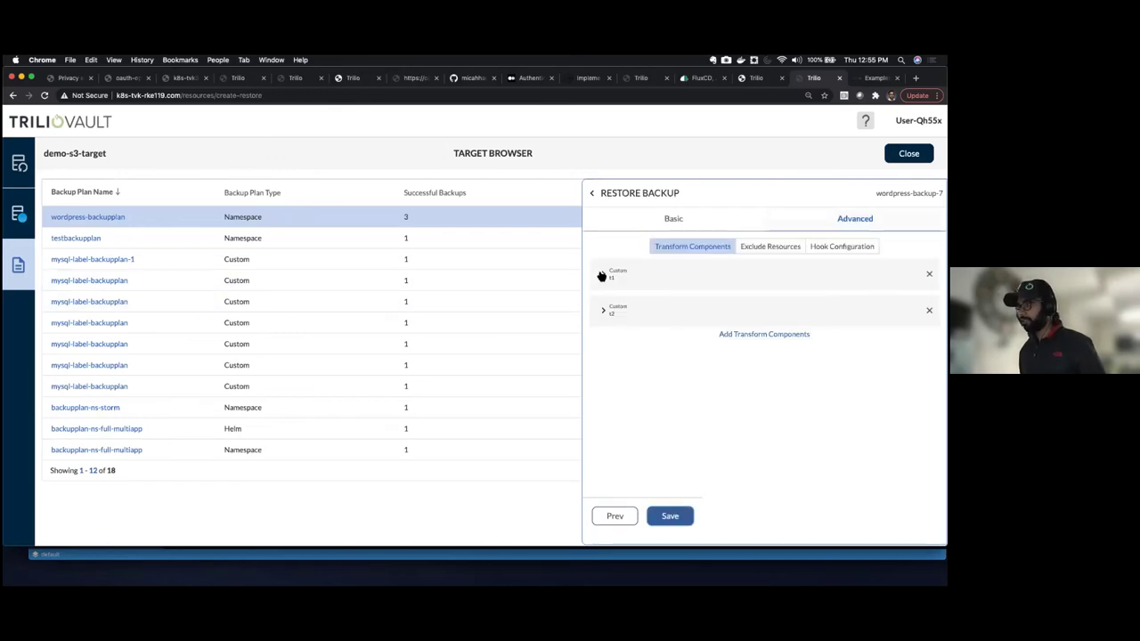
# - Review the patches of transform components t1 and t2, and save the restore configuration to start the restore
pyautogui.click(601, 276)
pyautogui.click(602, 400)
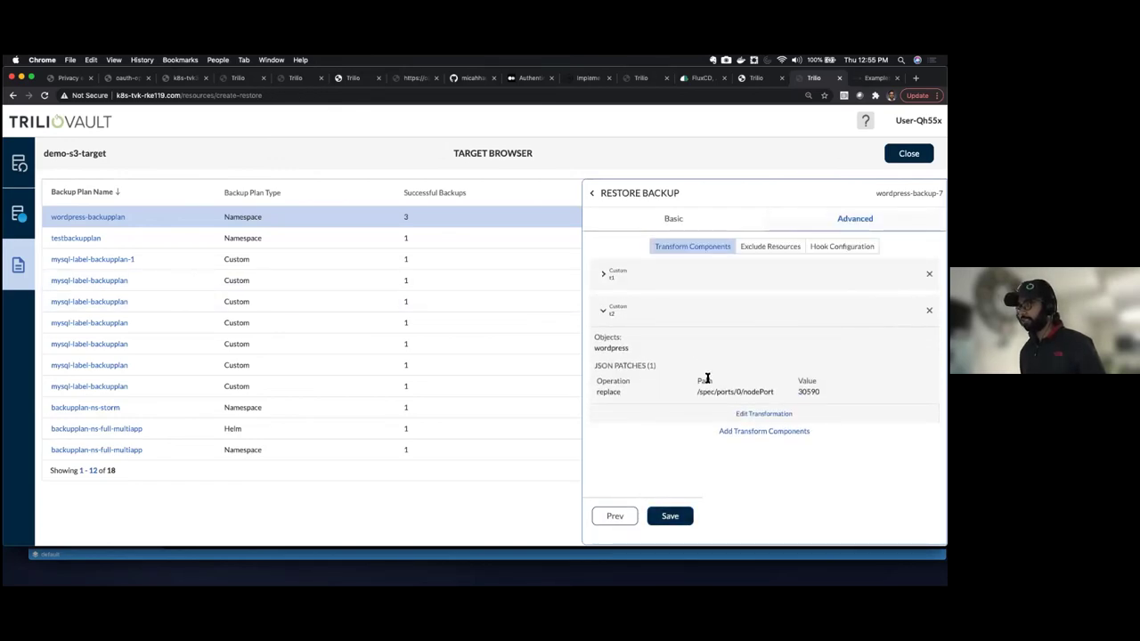
pyautogui.click(602, 275)
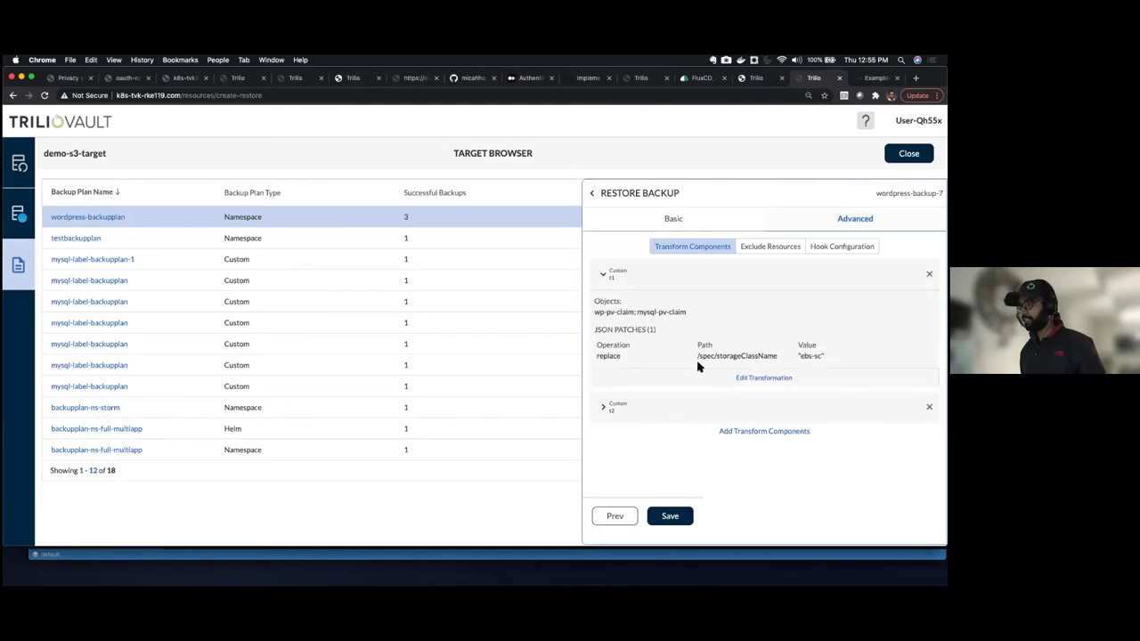
pyautogui.click(604, 408)
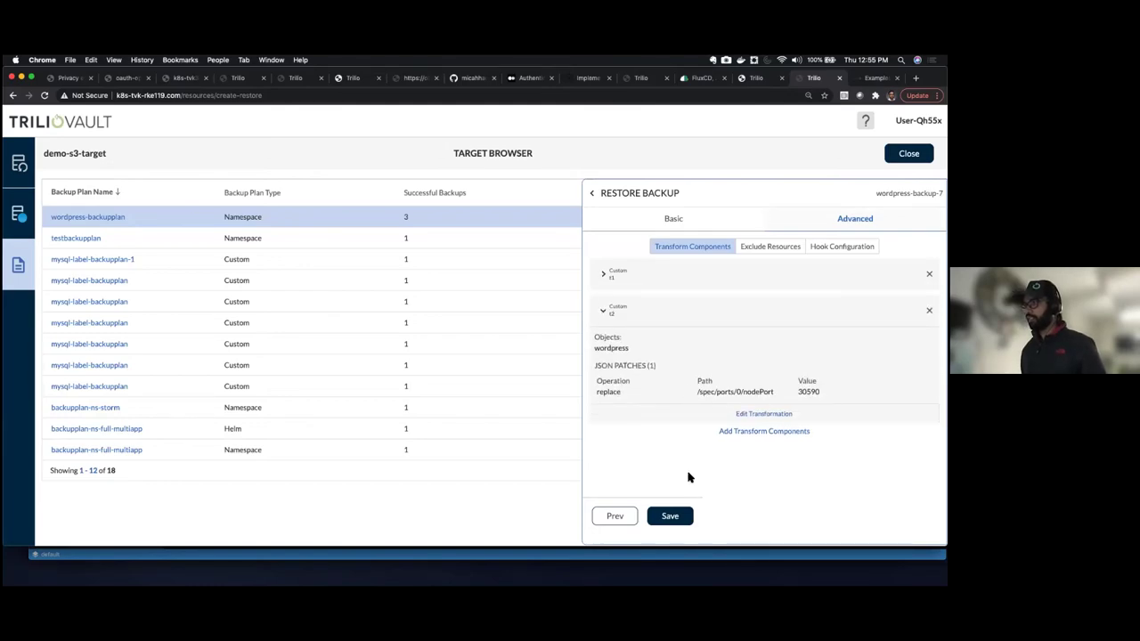
pyautogui.click(673, 516)
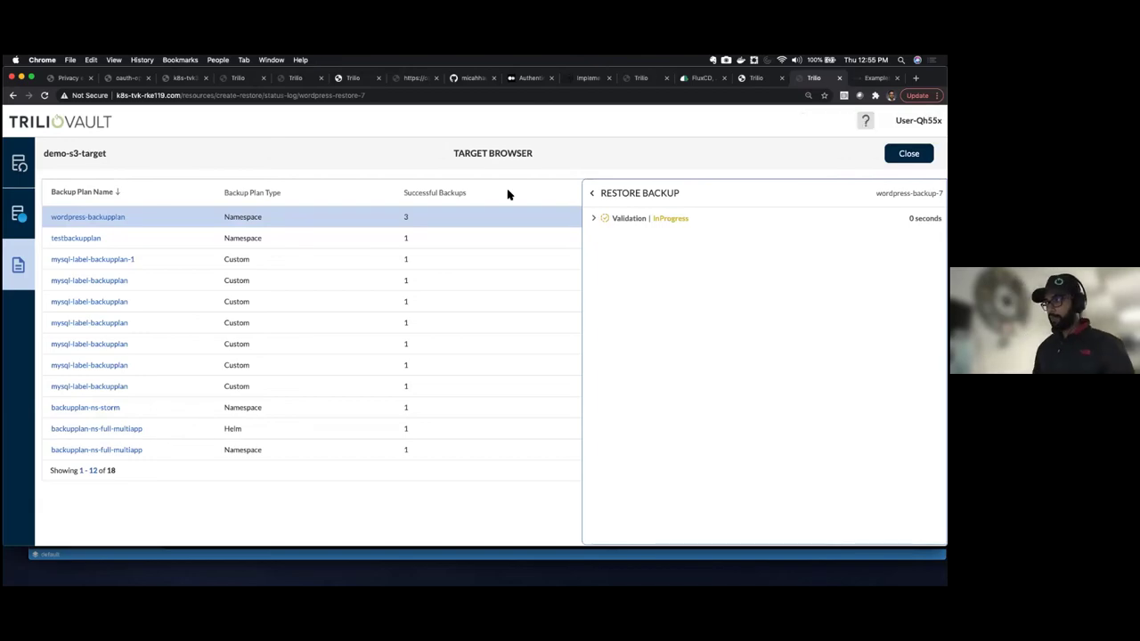
# - Switch to the Lens window
pyautogui.hotkey('ctrl', 'Up')
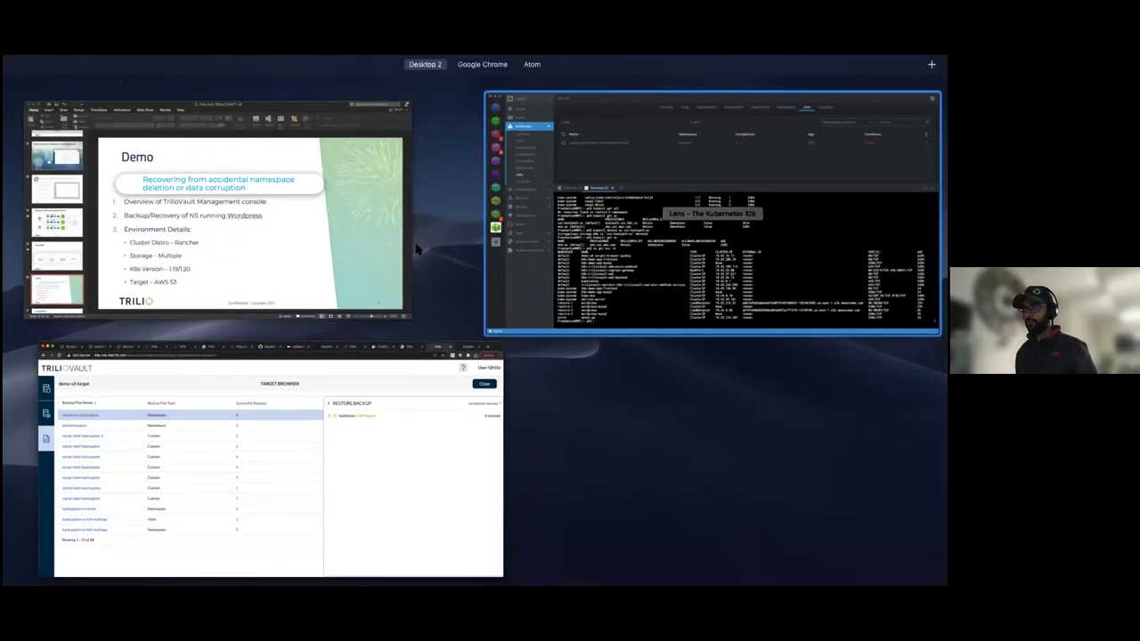